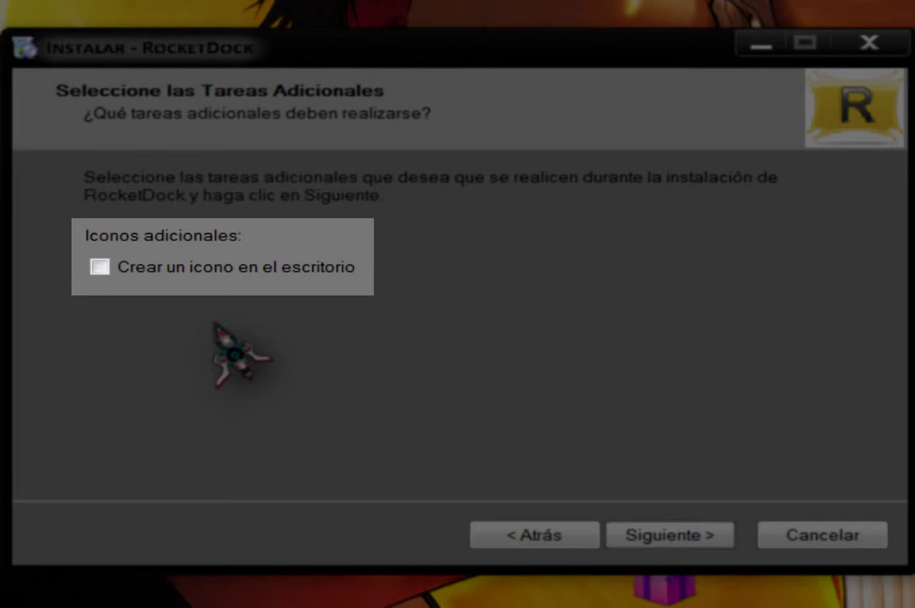
# - Install RocketDock with the additional desktop icon enabled and finish the setup wizard
pyautogui.click(113, 278)
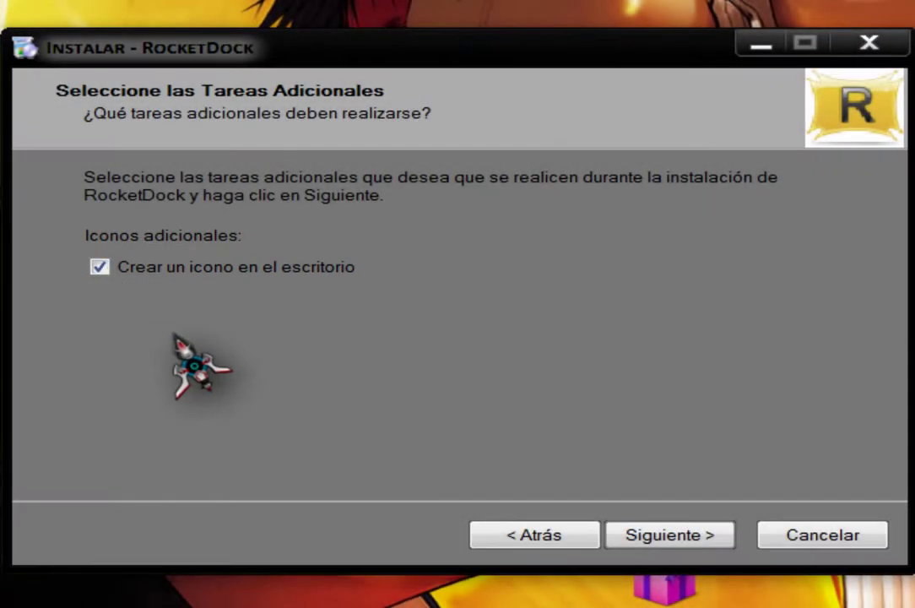
pyautogui.click(672, 537)
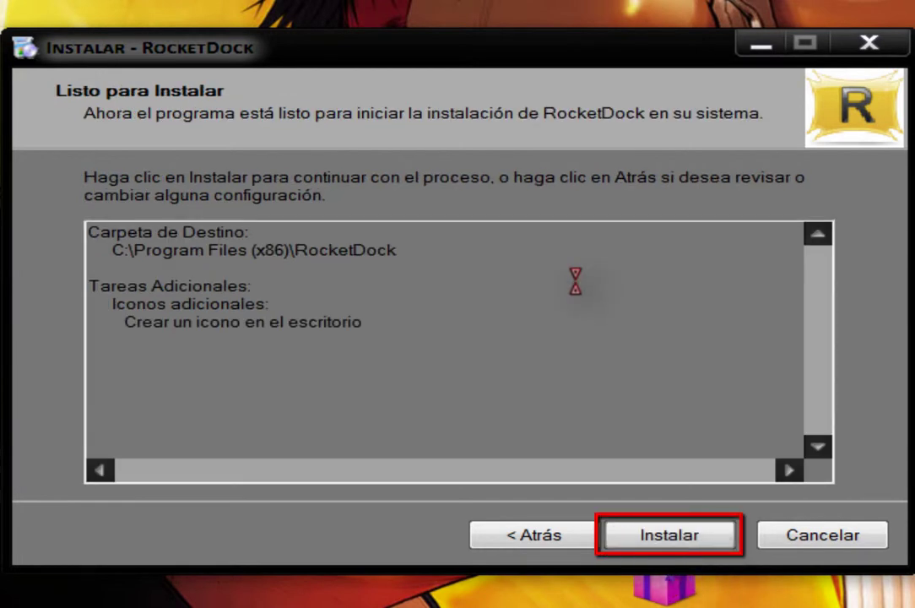
pyautogui.click(671, 537)
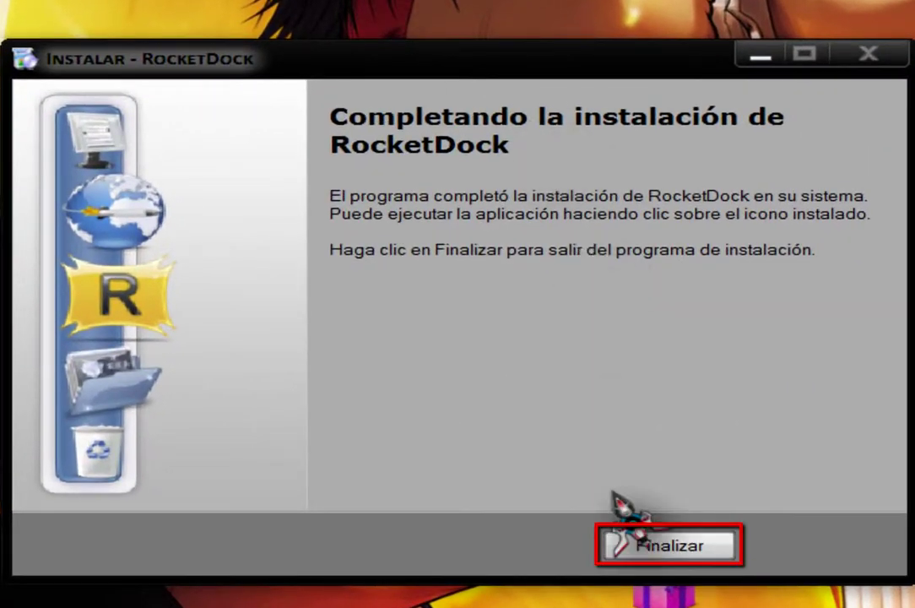
pyautogui.click(670, 547)
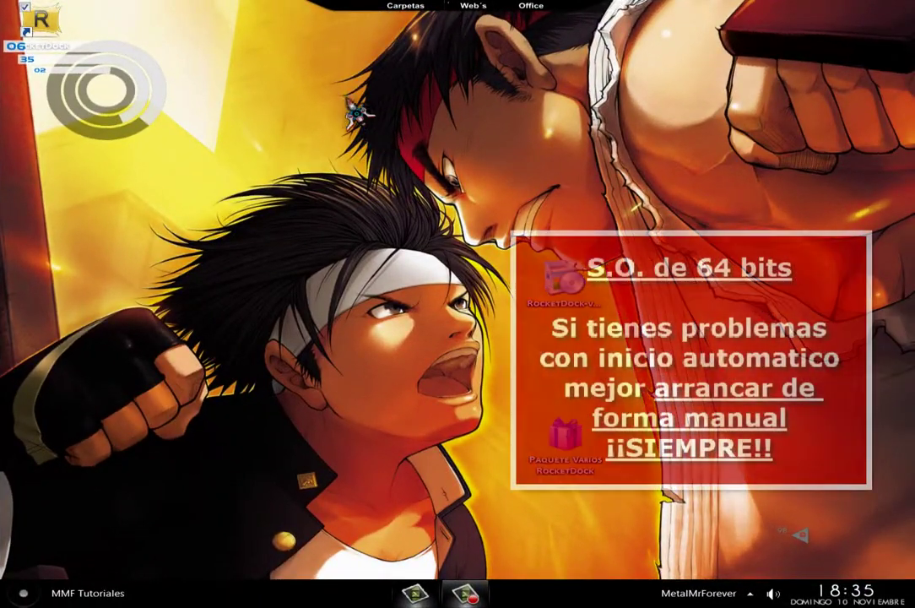
# - Move the RocketDock shortcut toward the middle of the desktop and launch the program from it
pyautogui.moveTo(49, 34); pyautogui.dragTo(363, 368)
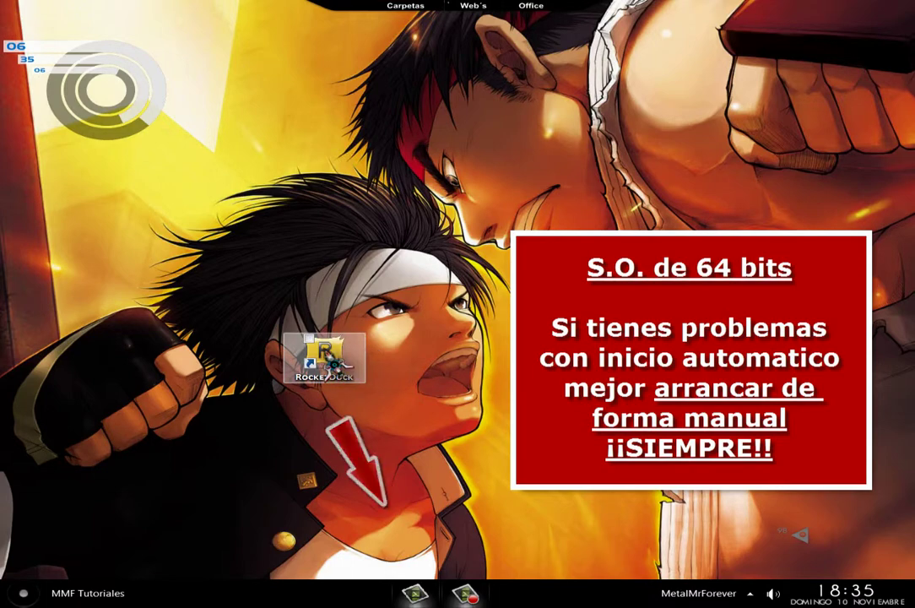
pyautogui.doubleClick(325, 355)
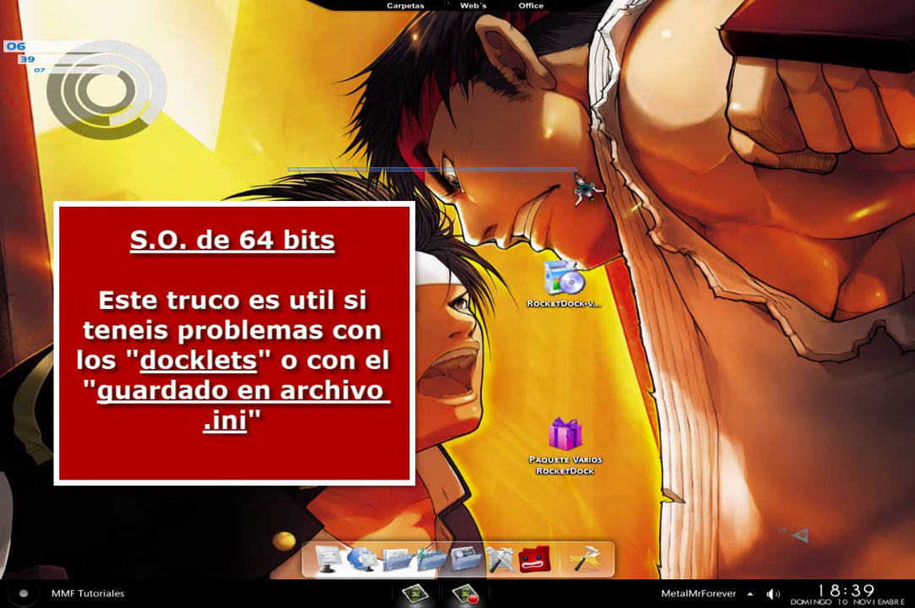
pyautogui.click(564, 280)
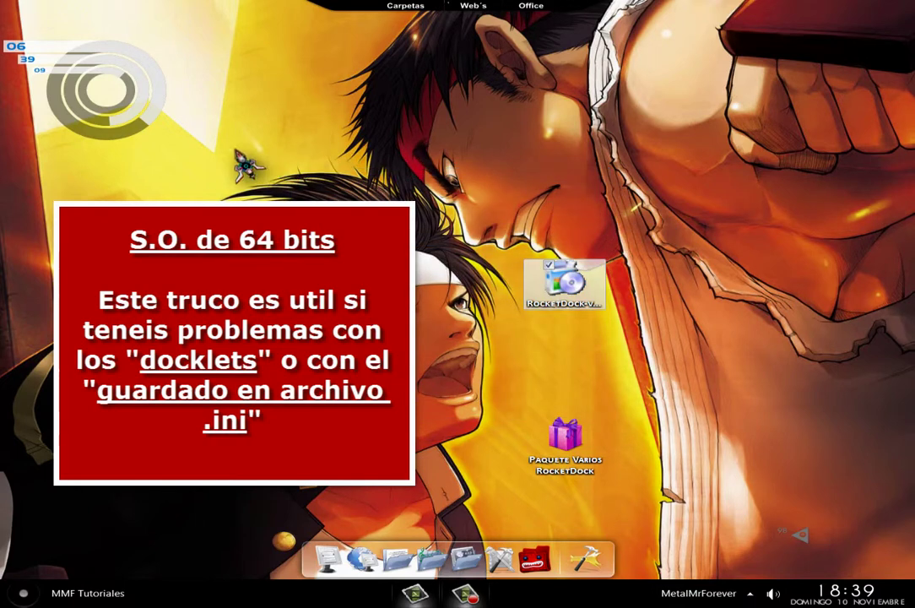
pyautogui.moveTo(185, 124); pyautogui.dragTo(643, 418)
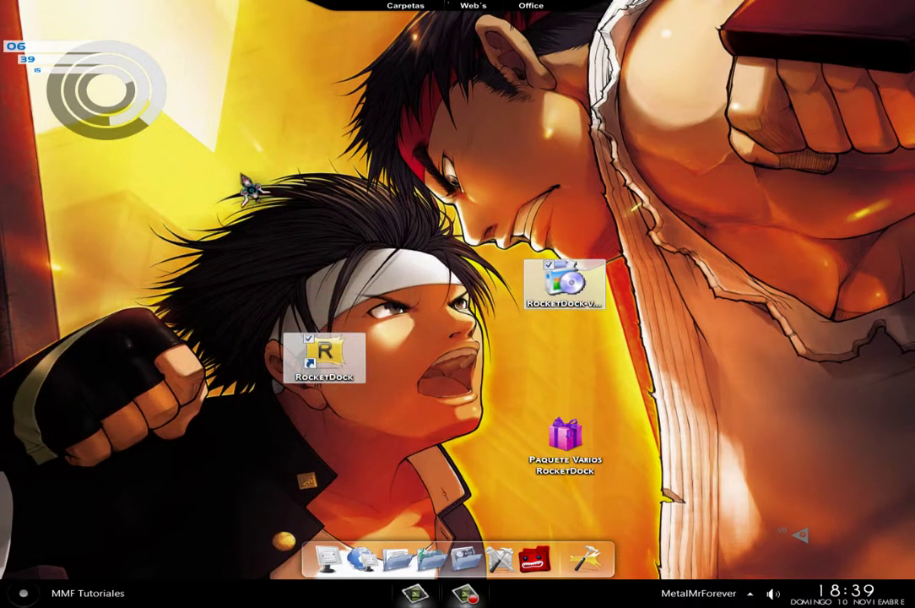
pyautogui.moveTo(187, 168); pyautogui.dragTo(596, 386)
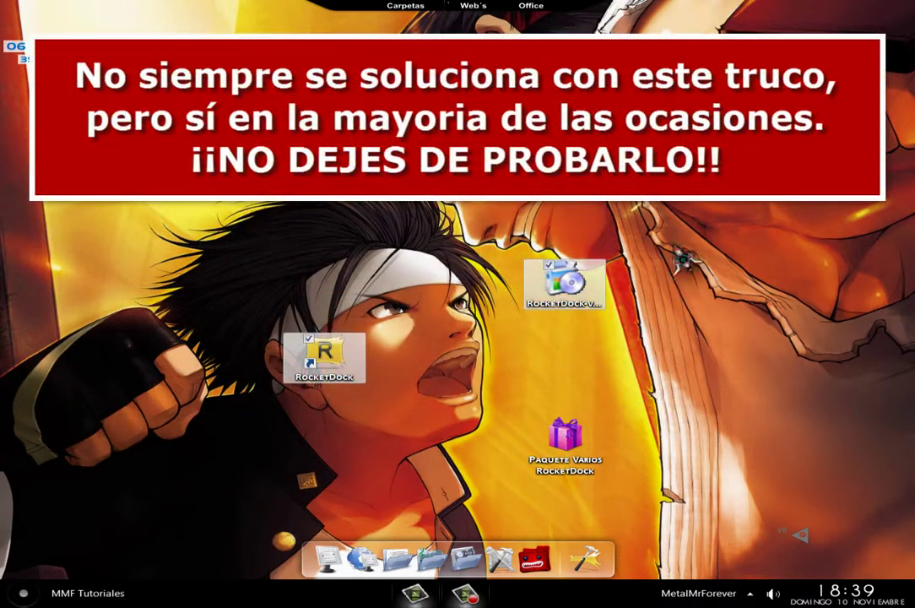
pyautogui.click(652, 339)
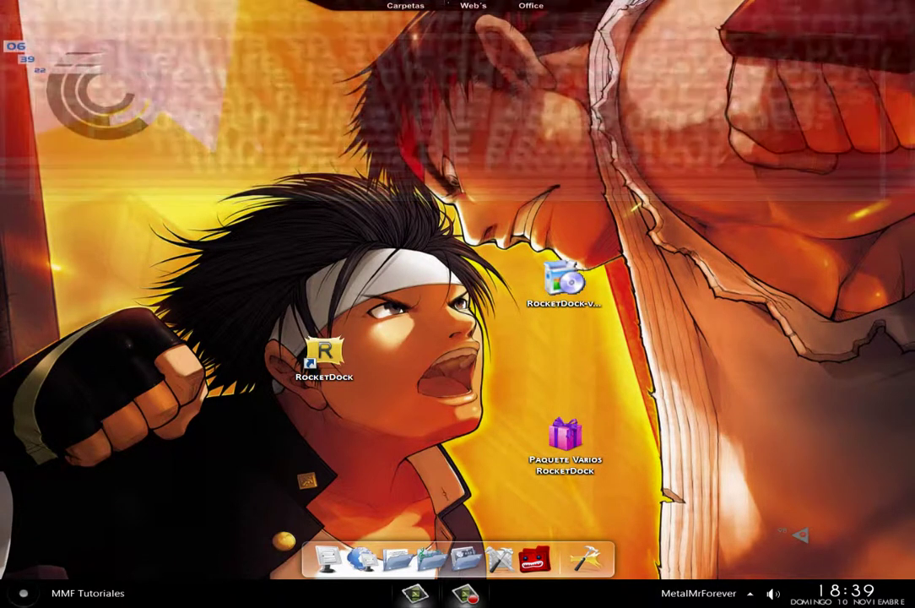
# - Set the Windows User Account Control notification level to "No notificarme nunca" and apply it
pyautogui.moveTo(905, 38)
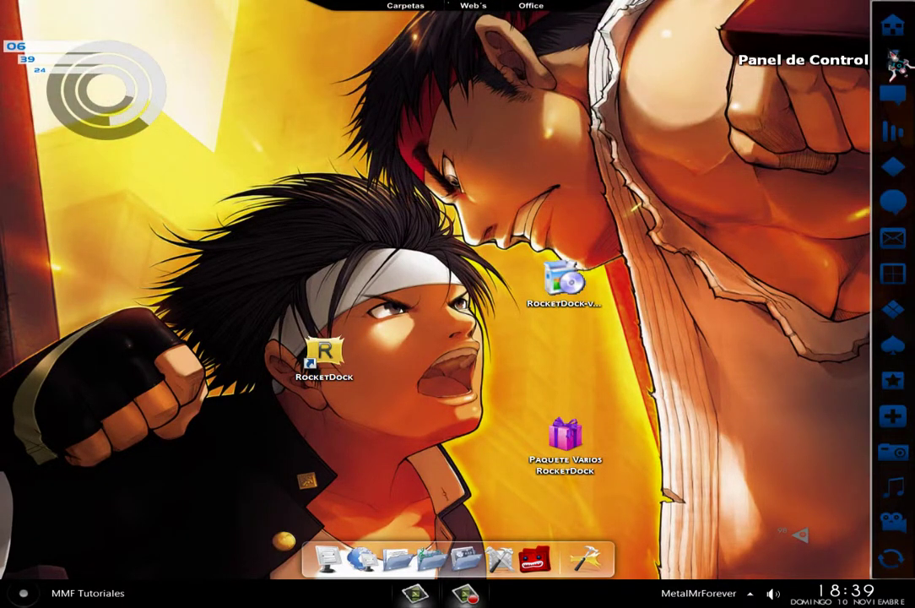
pyautogui.click(895, 59)
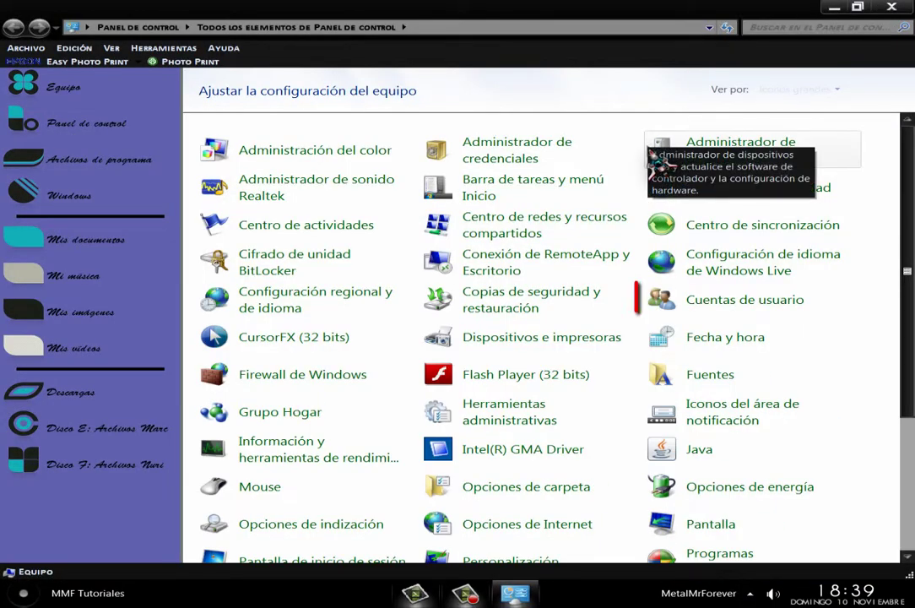
pyautogui.click(713, 312)
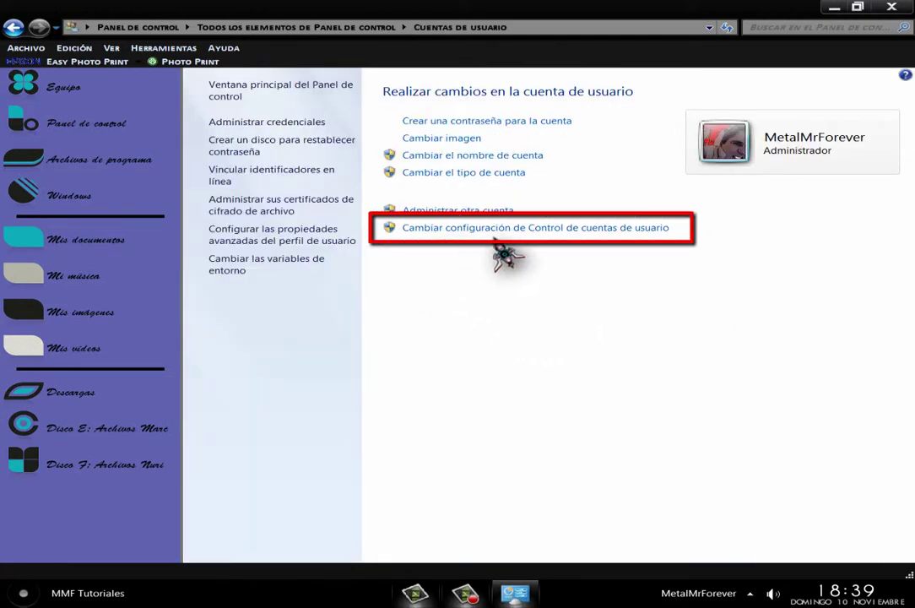
pyautogui.click(593, 229)
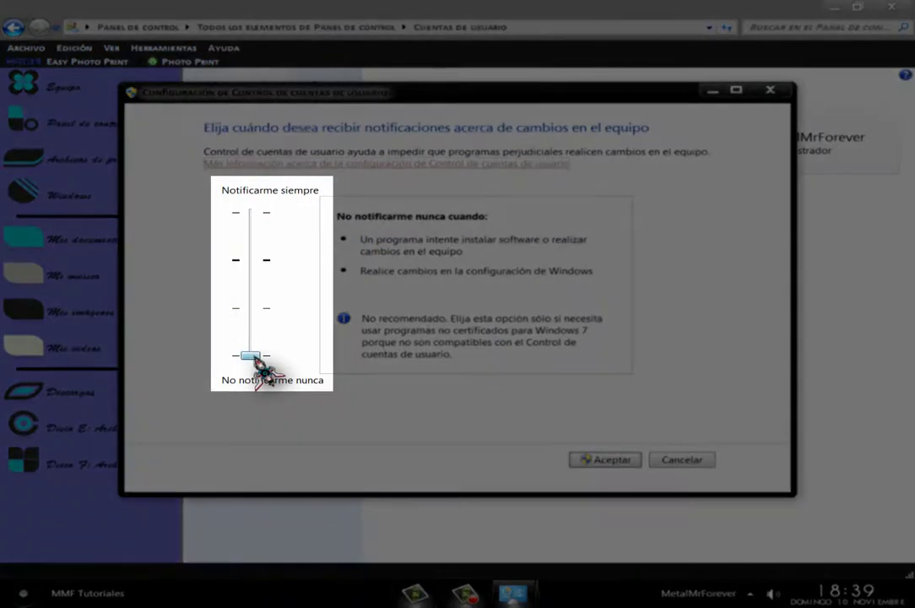
pyautogui.moveTo(253, 351); pyautogui.dragTo(254, 298)
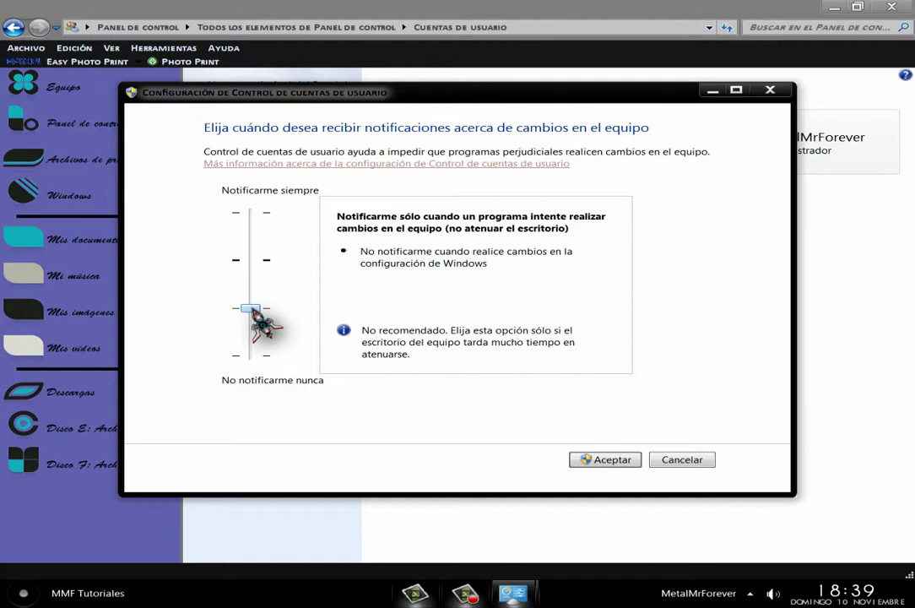
pyautogui.moveTo(252, 310); pyautogui.dragTo(252, 354)
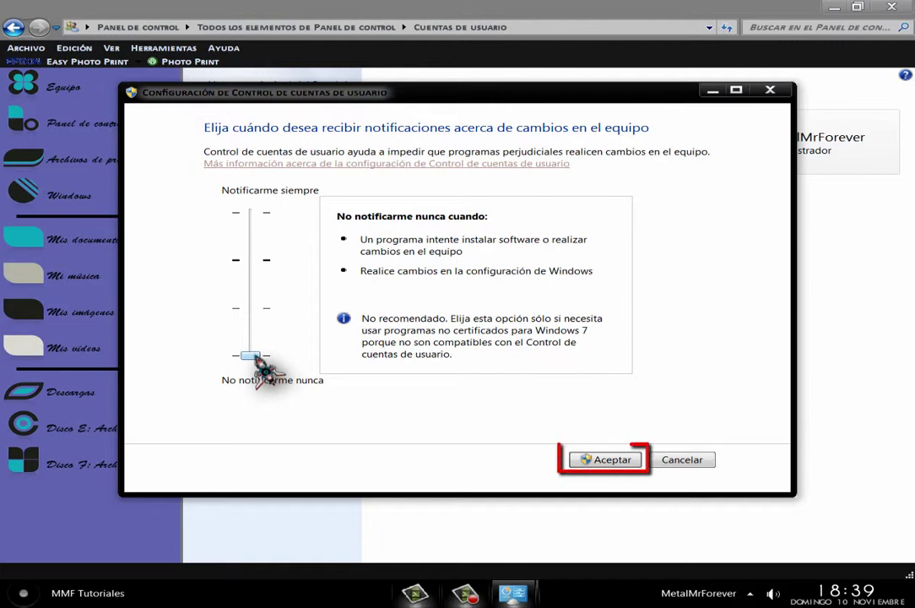
pyautogui.click(614, 461)
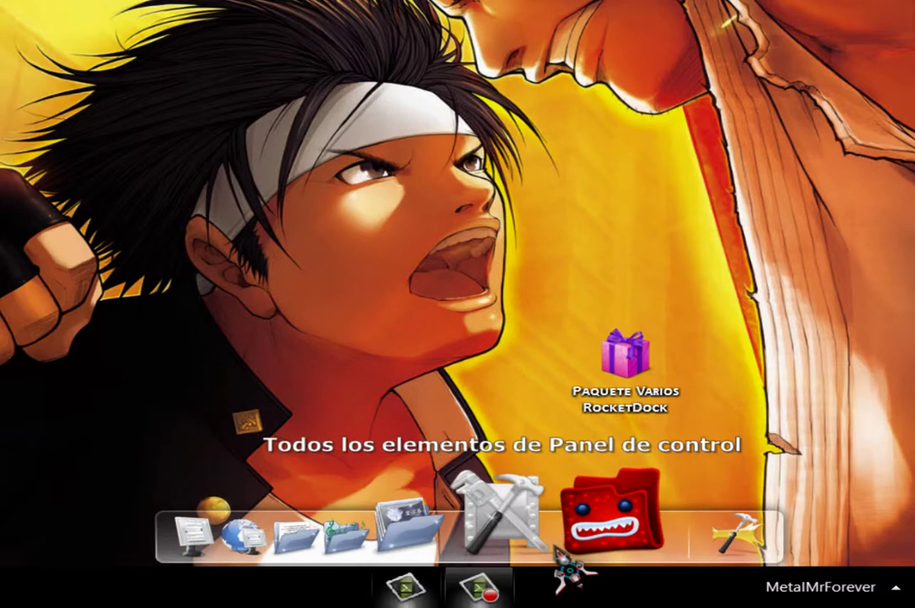
# - In the dock's general options, enable "Iniciar con el sistema", "Guardar las opciones del dock en un archivo INI", "Indicadores de aplicaciones activas" and "Bloquear iconos"
pyautogui.rightClick(557, 549)
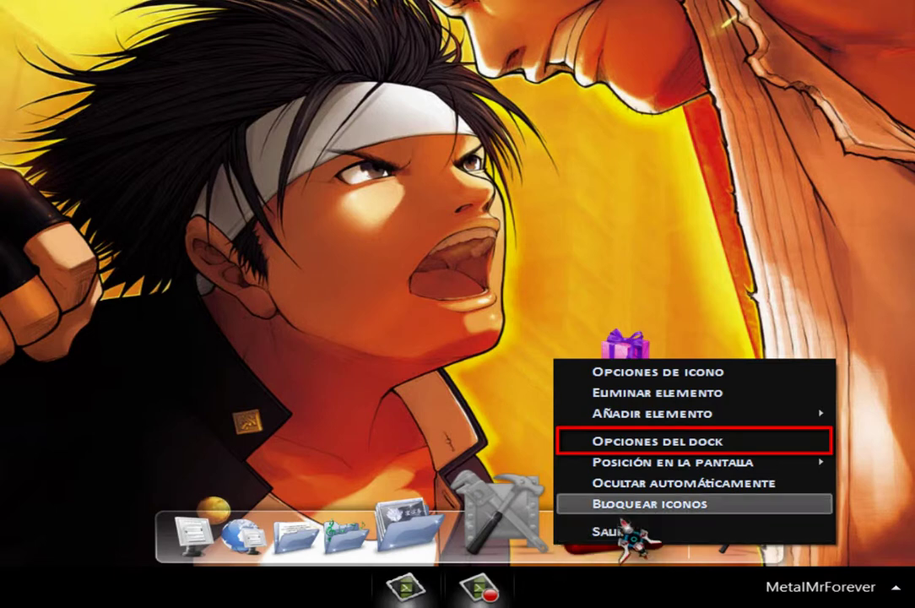
pyautogui.click(667, 444)
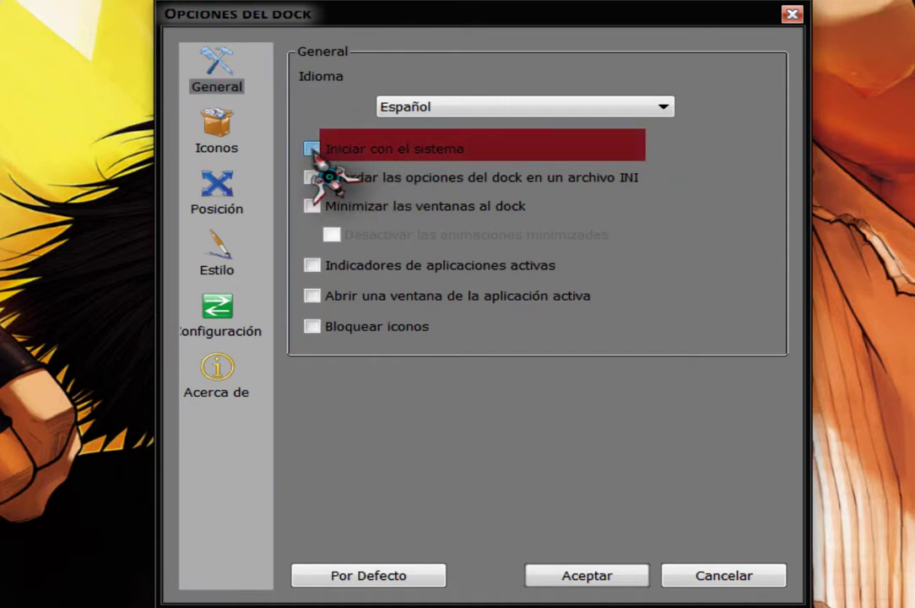
pyautogui.click(312, 149)
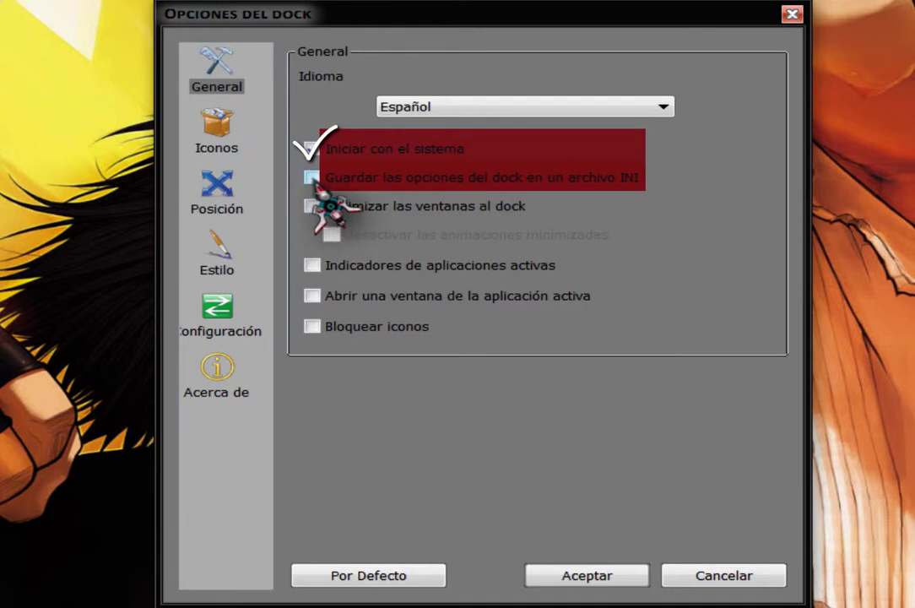
pyautogui.click(311, 178)
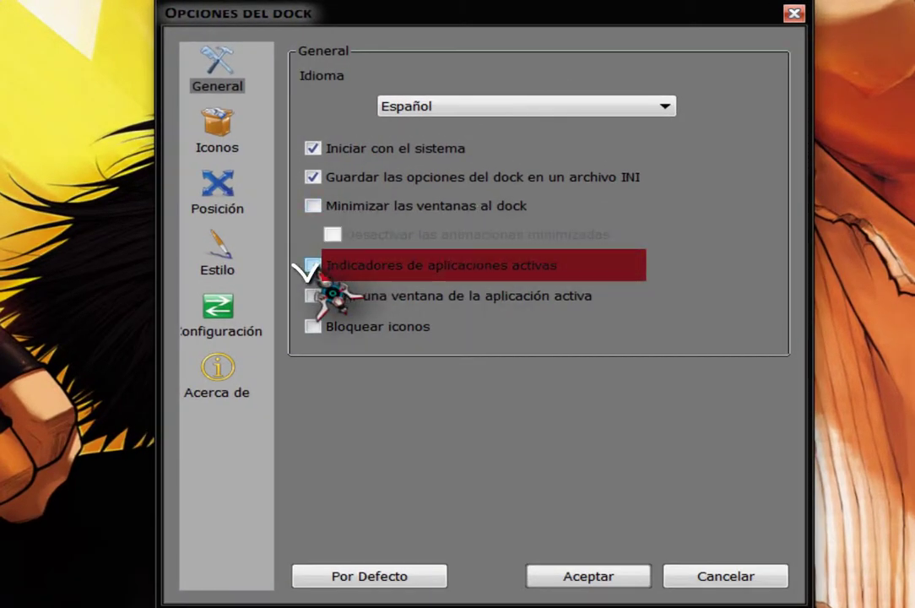
pyautogui.click(313, 265)
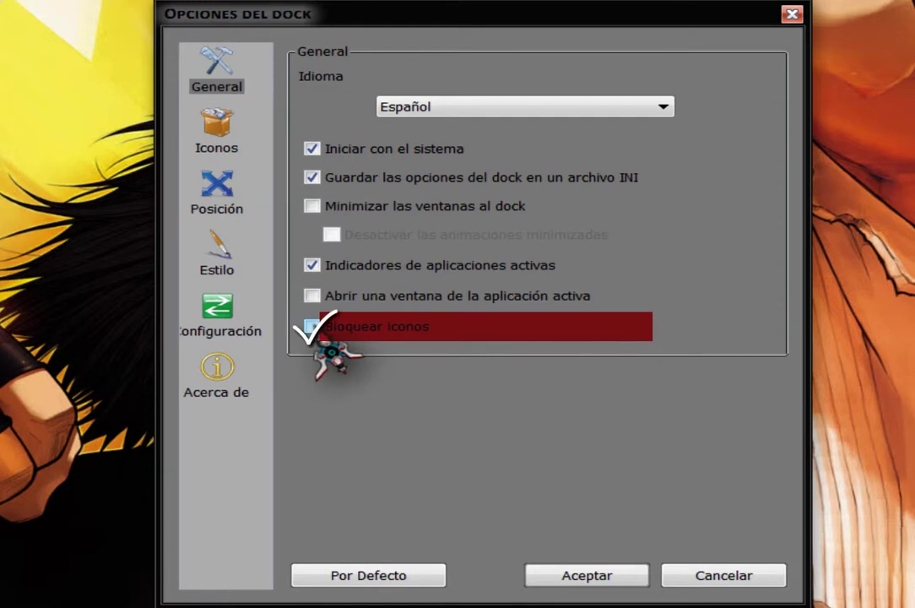
pyautogui.click(313, 329)
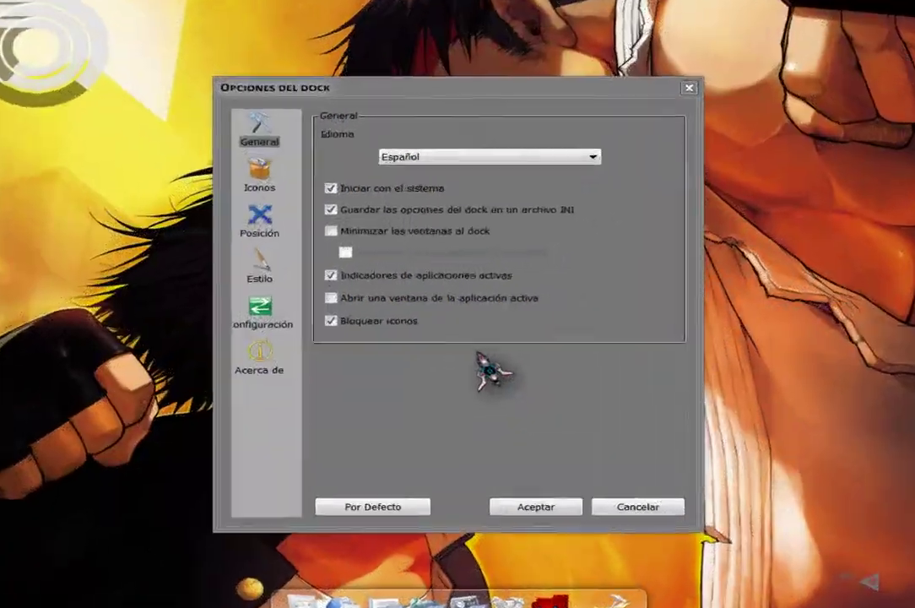
# - Review the dock's icon options and set its edge separation ("Separación del borde") to 56px
pyautogui.click(286, 190)
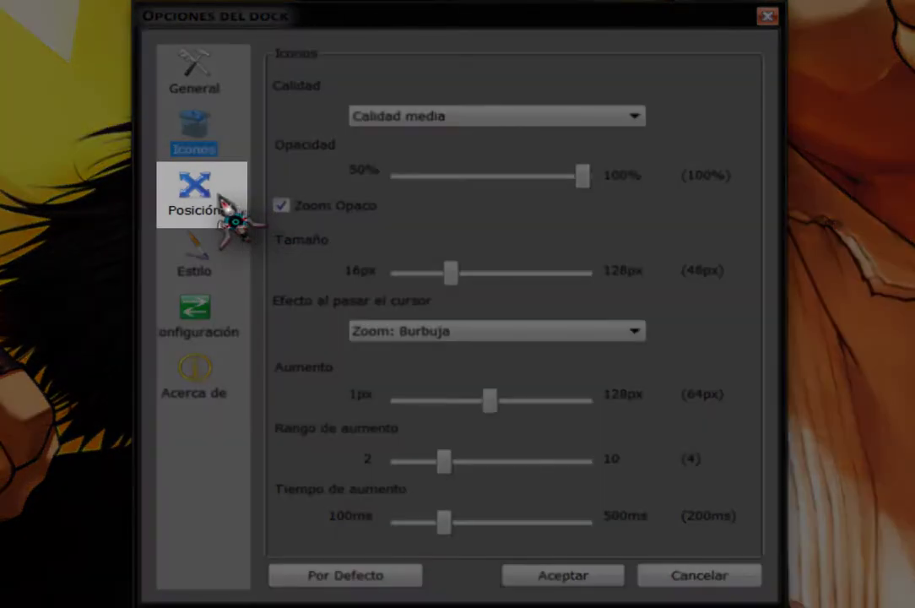
pyautogui.click(209, 202)
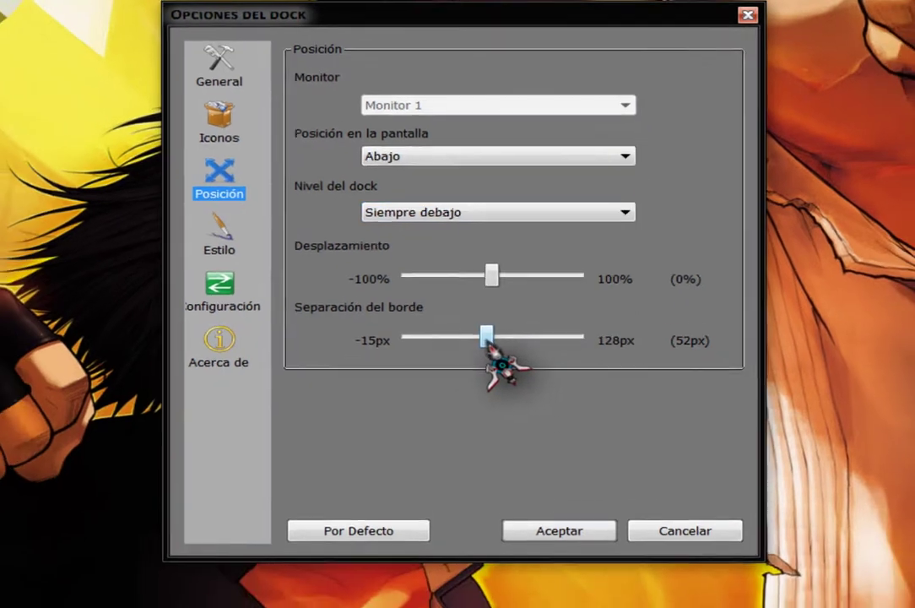
pyautogui.moveTo(490, 344); pyautogui.dragTo(524, 345)
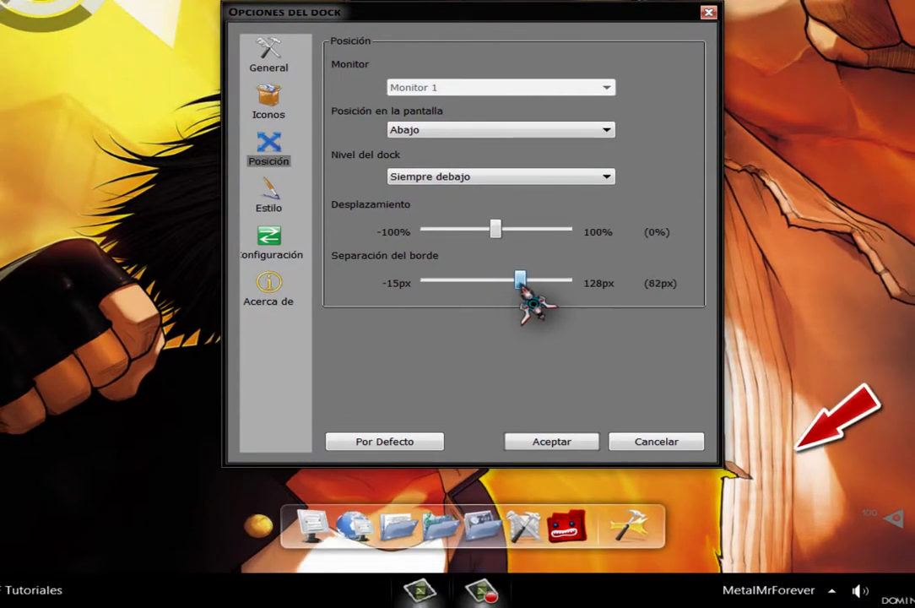
pyautogui.moveTo(522, 289); pyautogui.dragTo(495, 284)
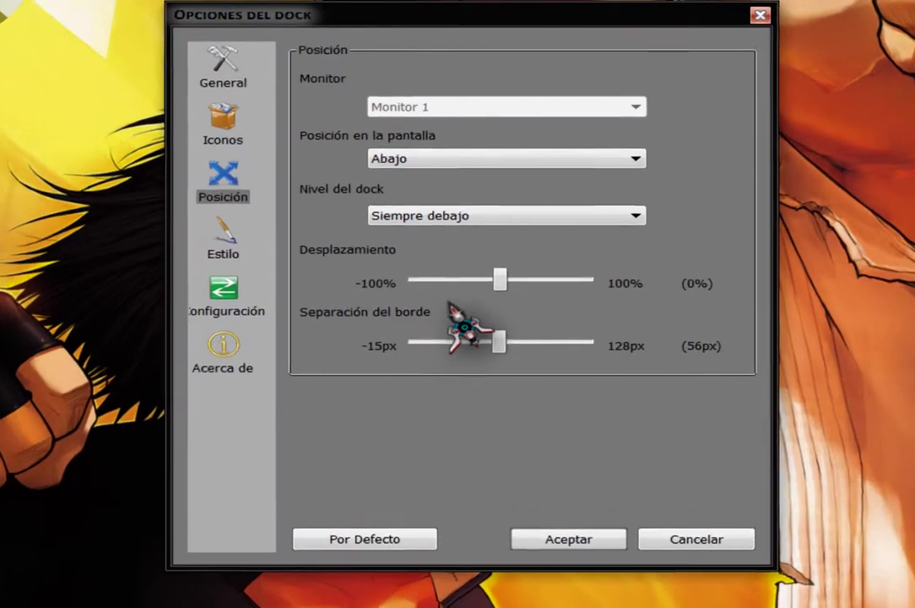
# - In the dock's style options, preview the available themes one after another, from Aero Milk through ZaKtoon
pyautogui.click(223, 241)
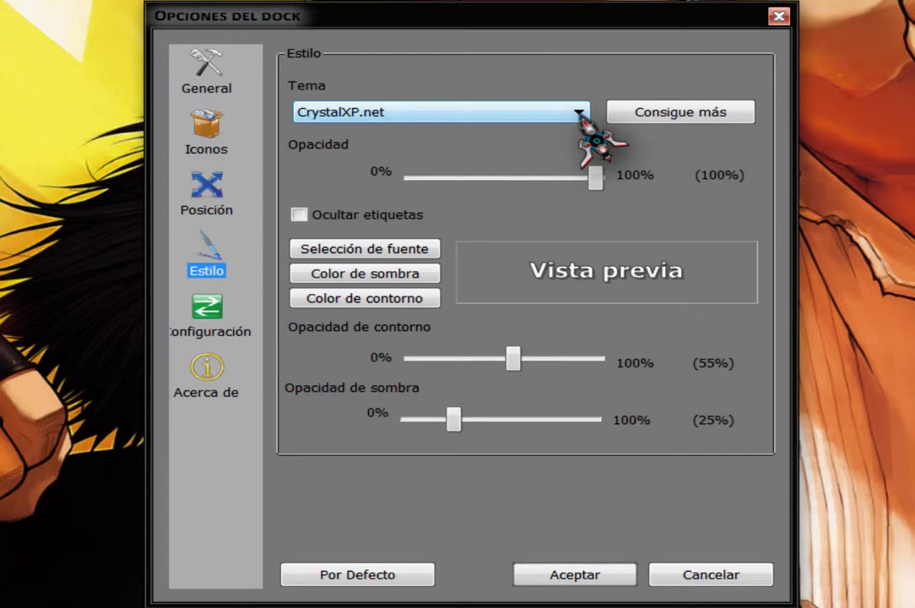
pyautogui.click(580, 113)
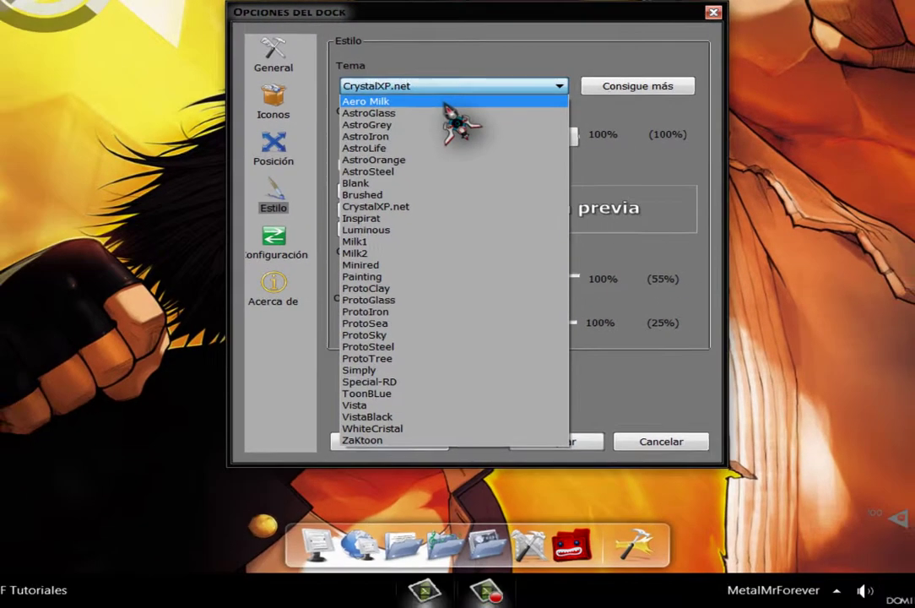
pyautogui.click(432, 128)
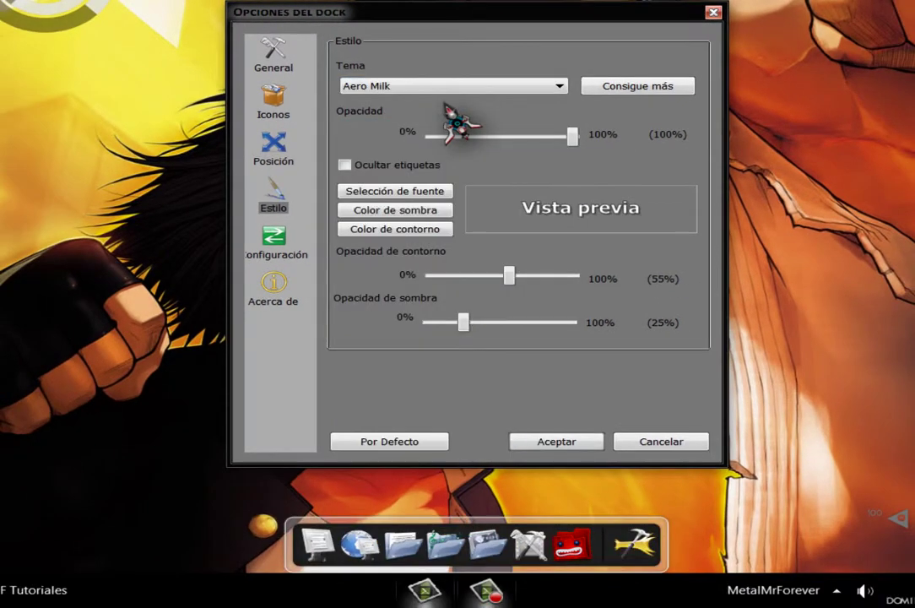
pyautogui.scroll(-3, 454, 89)
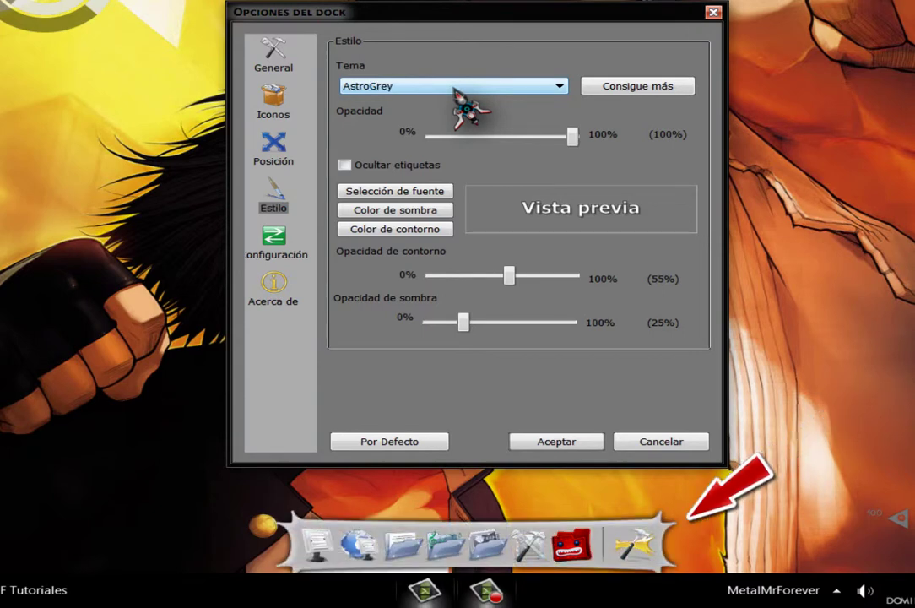
pyautogui.scroll(-4, 454, 89)
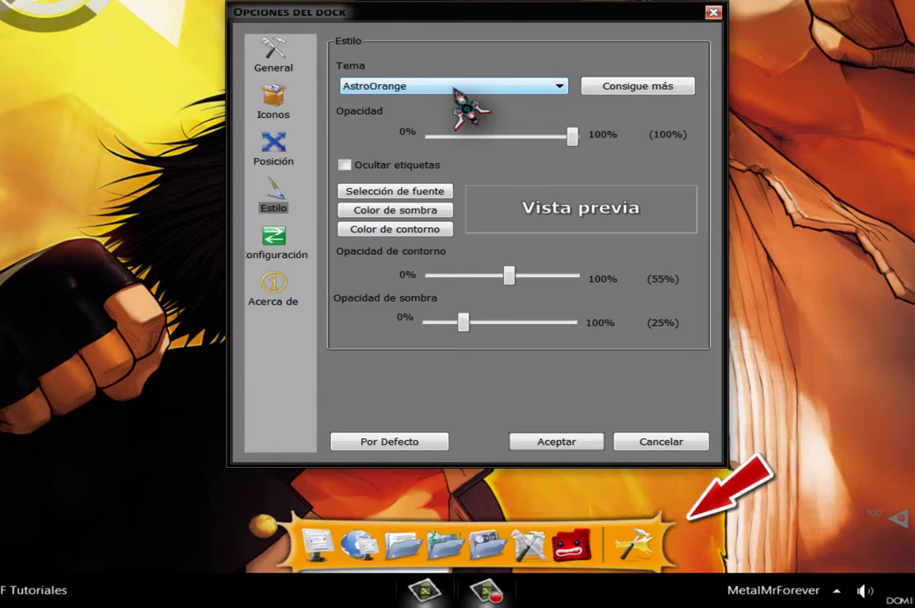
pyautogui.scroll(-3, 454, 89)
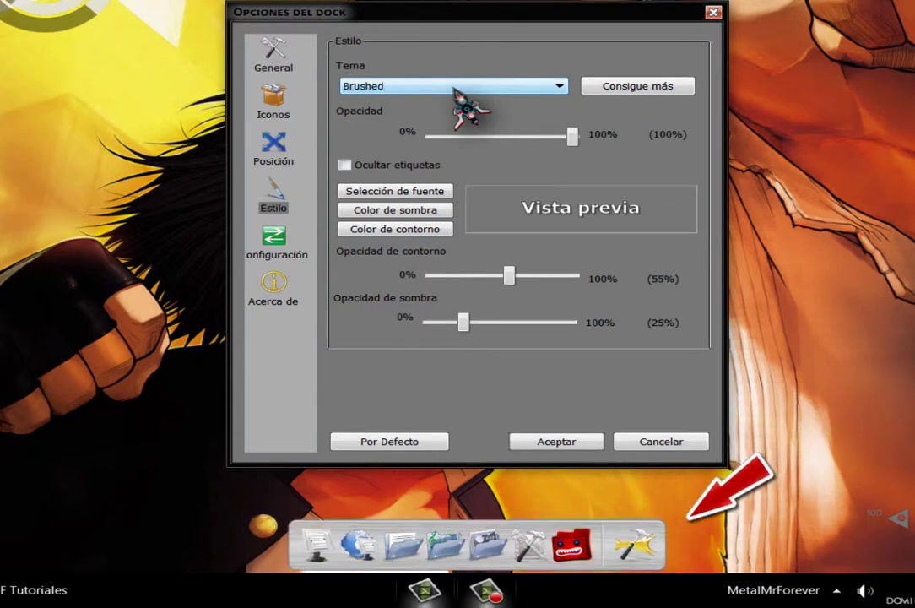
pyautogui.scroll(-1, 454, 90)
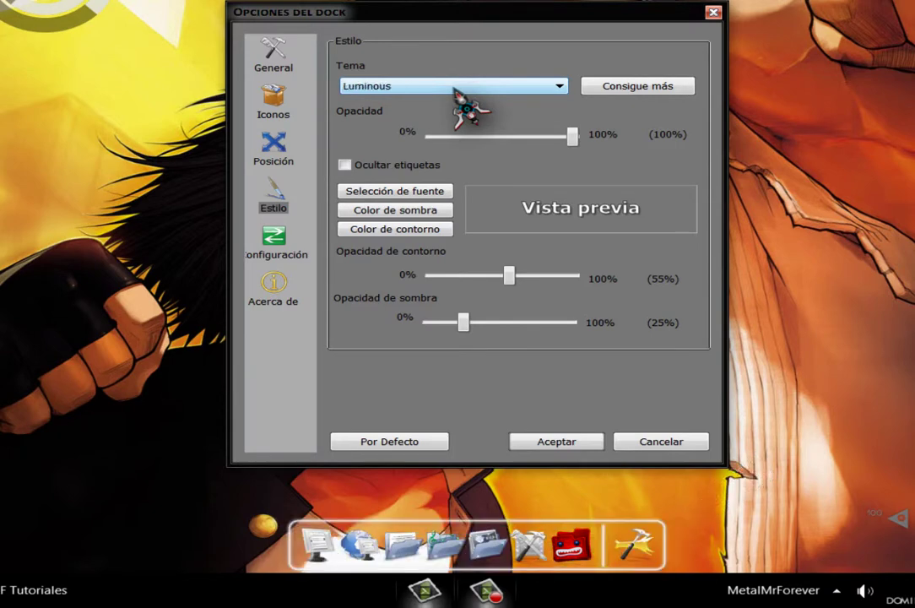
pyautogui.scroll(-4, 454, 89)
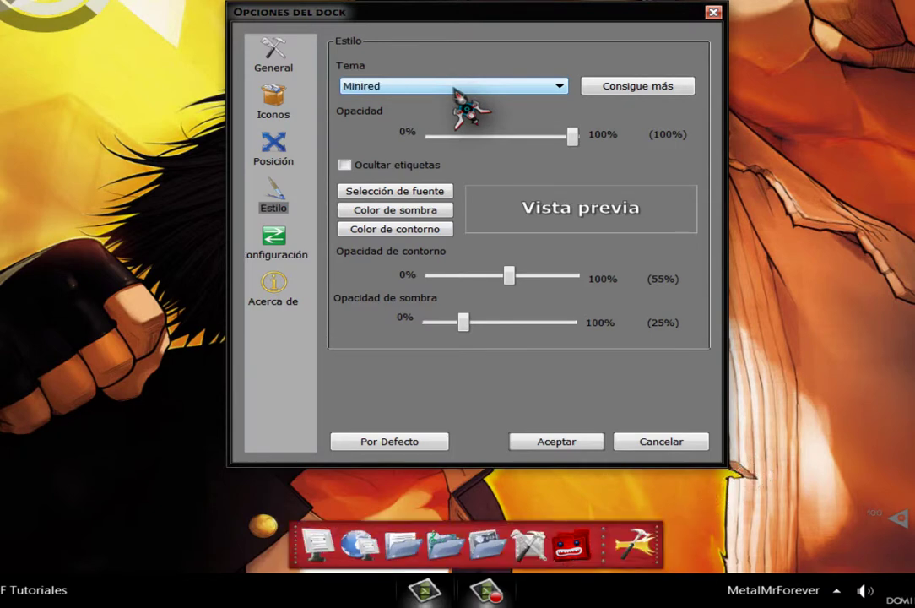
pyautogui.scroll(-1, 454, 90)
pyautogui.scroll(-4, 454, 89)
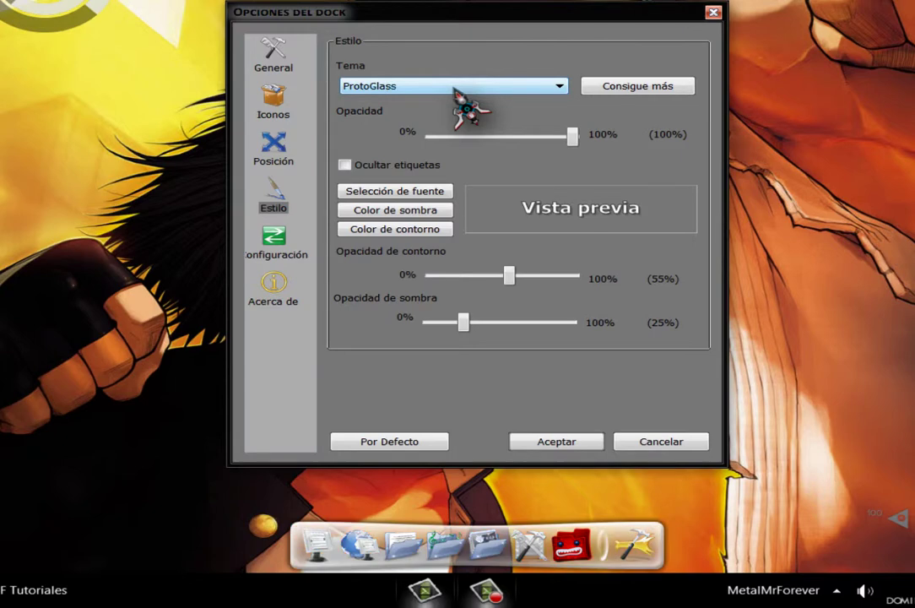
pyautogui.scroll(-4, 454, 90)
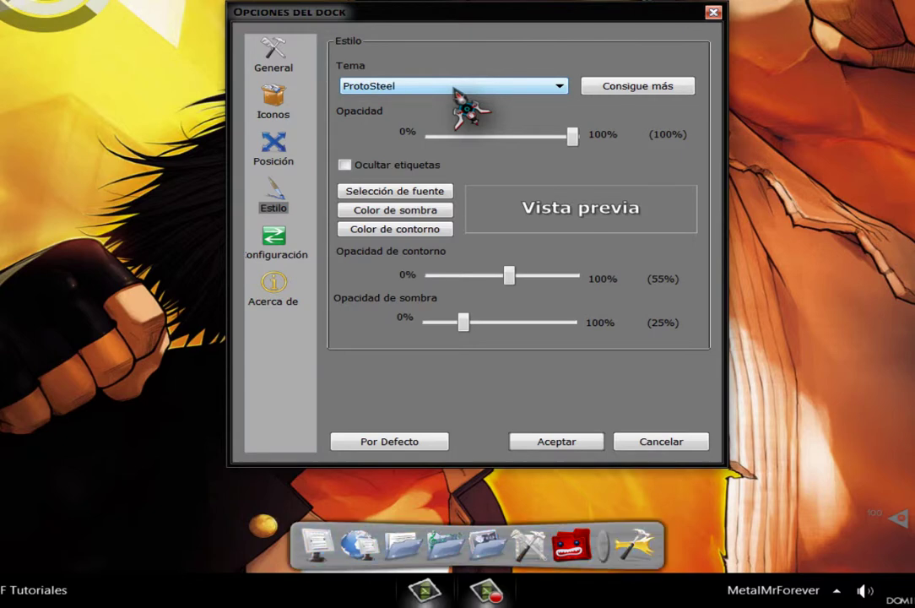
pyautogui.scroll(-3, 454, 89)
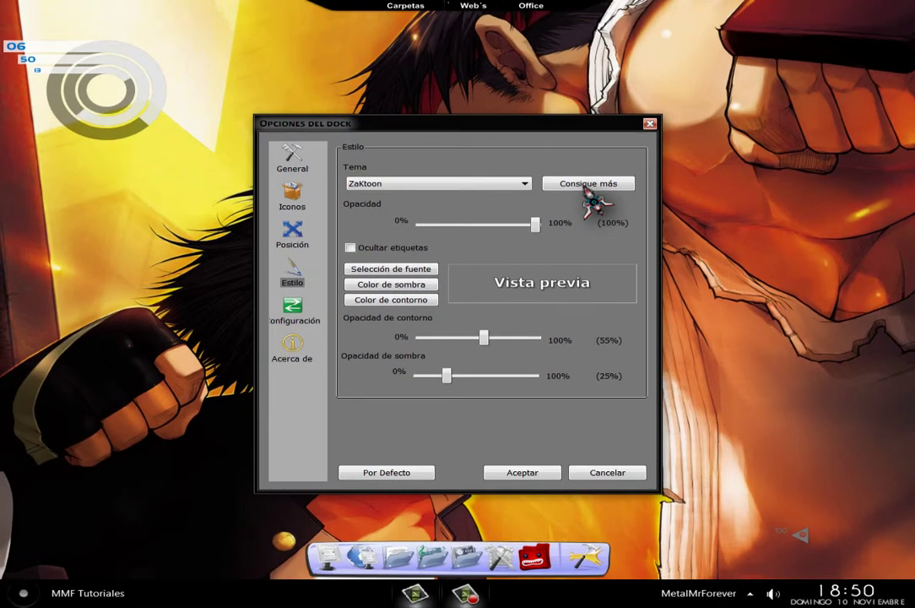
# - Open the RocketDock skins page offered for getting more themes, and close the dock options
pyautogui.click(588, 184)
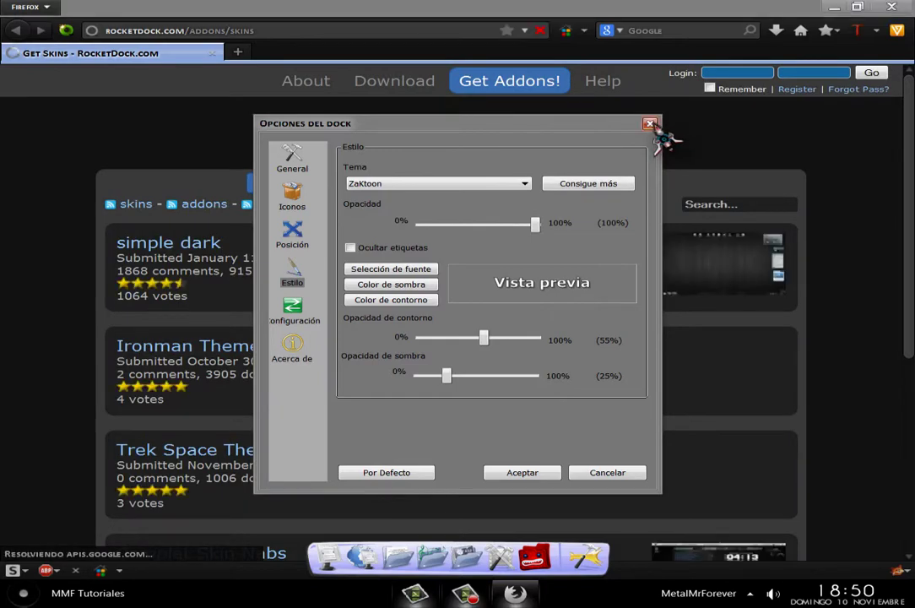
pyautogui.click(651, 125)
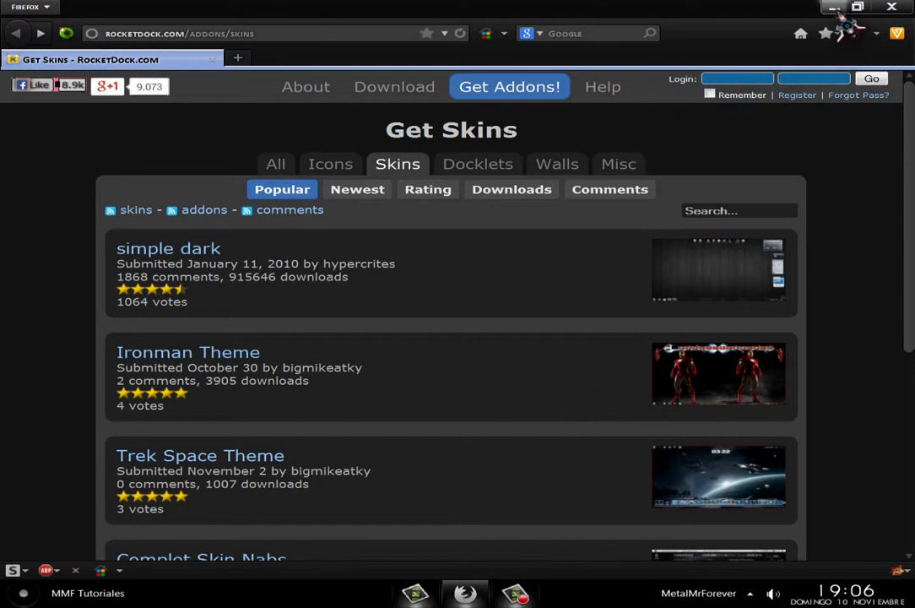
pyautogui.press('super+d')
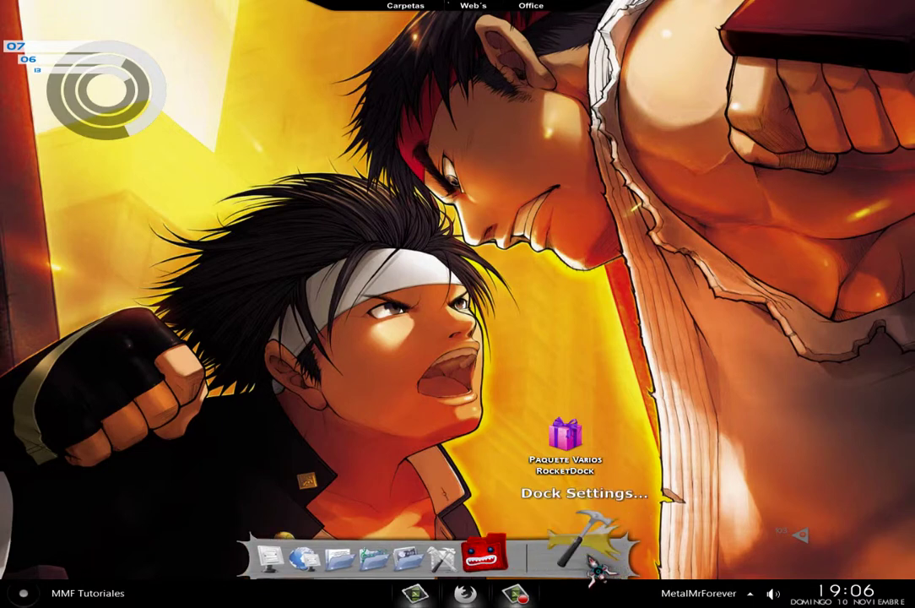
# - Reopen the dock settings from the desktop dock and apply the Luminous theme
pyautogui.click(596, 566)
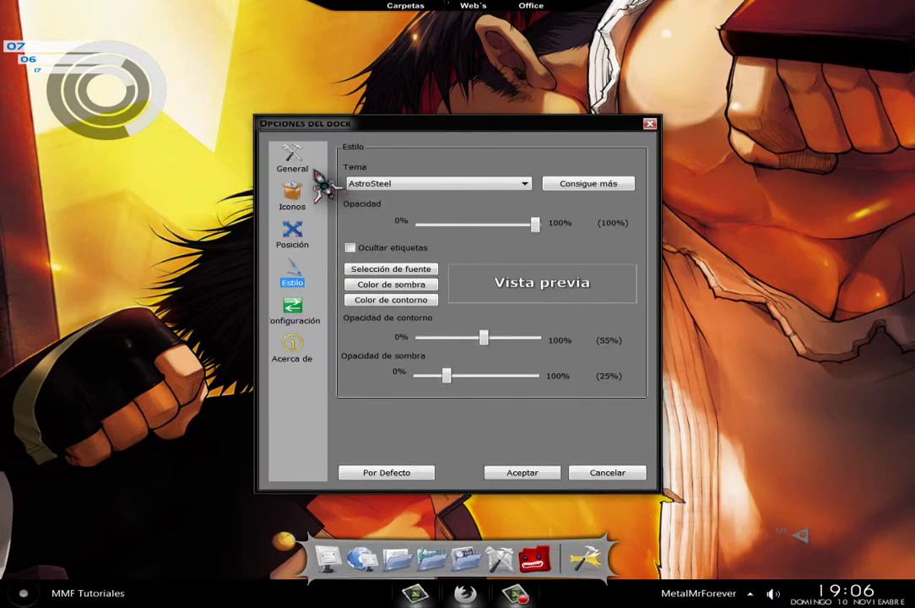
pyautogui.click(525, 474)
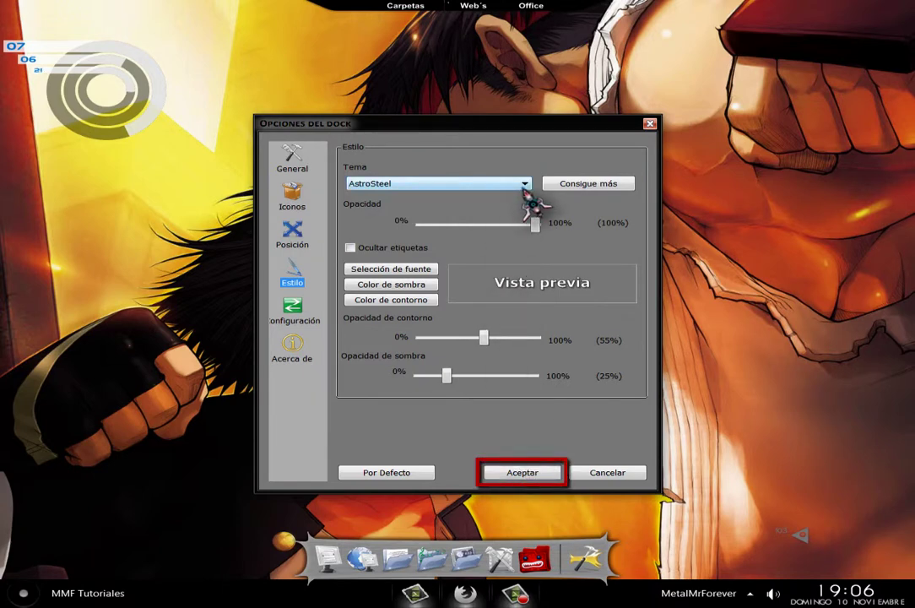
pyautogui.click(525, 183)
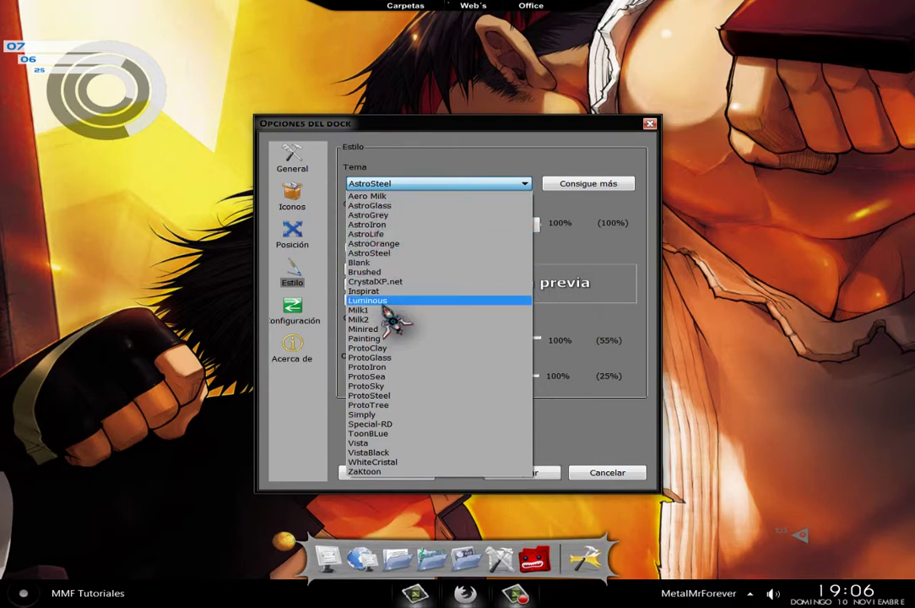
pyautogui.click(387, 301)
pyautogui.click(540, 470)
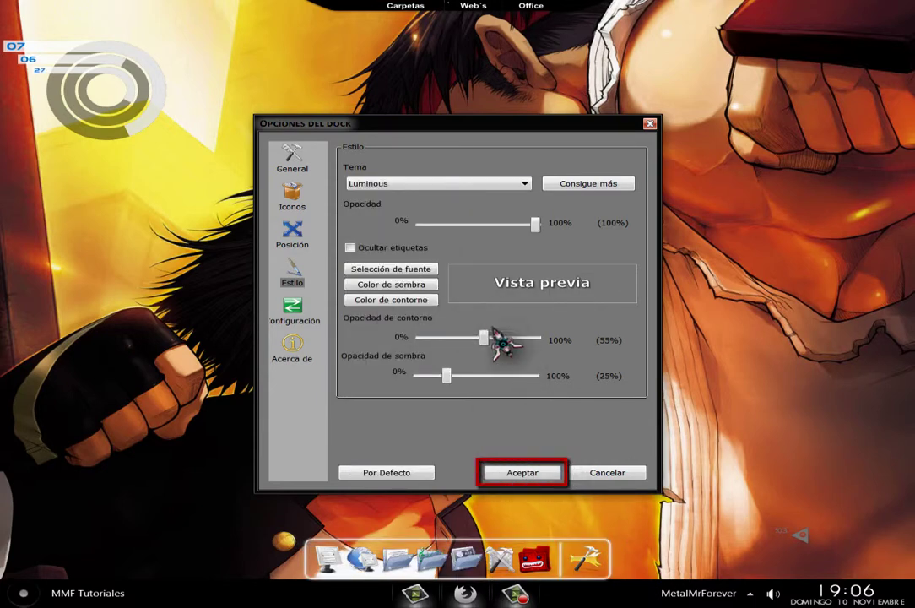
pyautogui.click(524, 474)
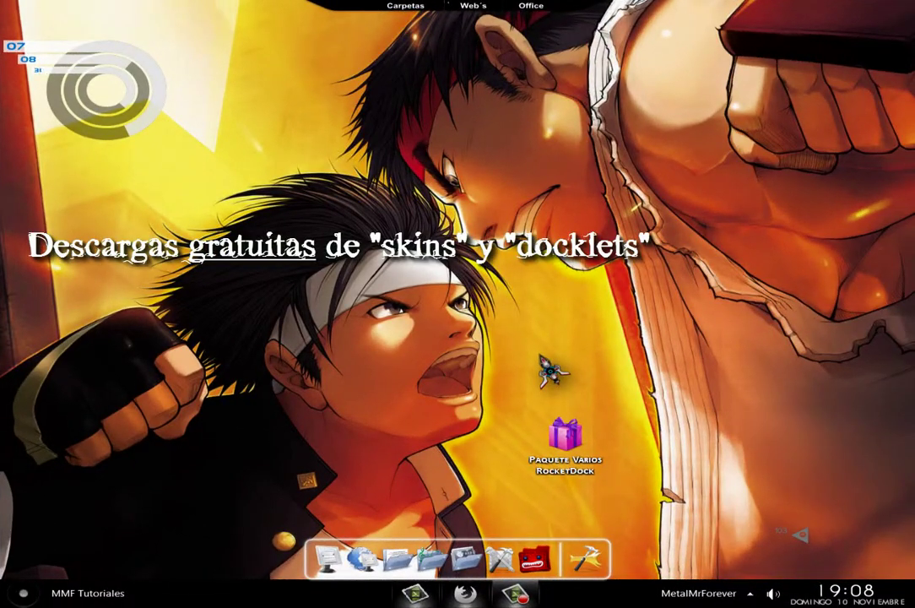
# - Return to Firefox and download the Ironman Theme skin, saving Iron-Man-Theme.zip to disk
pyautogui.click(466, 594)
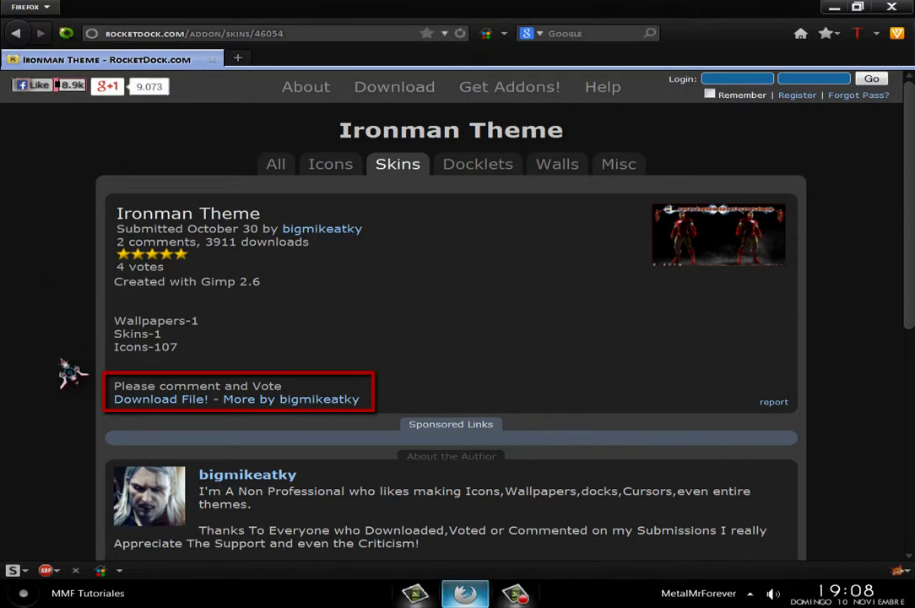
pyautogui.click(177, 400)
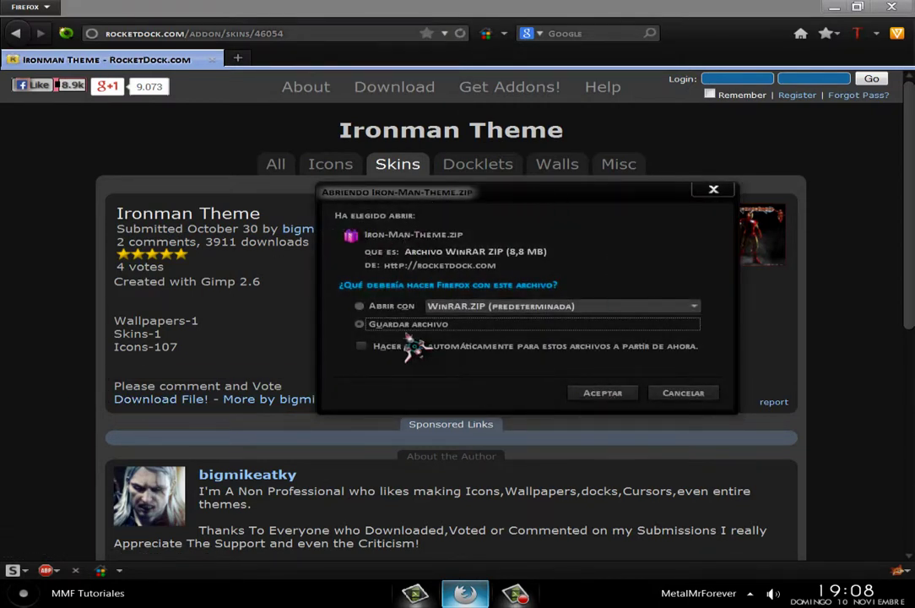
pyautogui.click(598, 395)
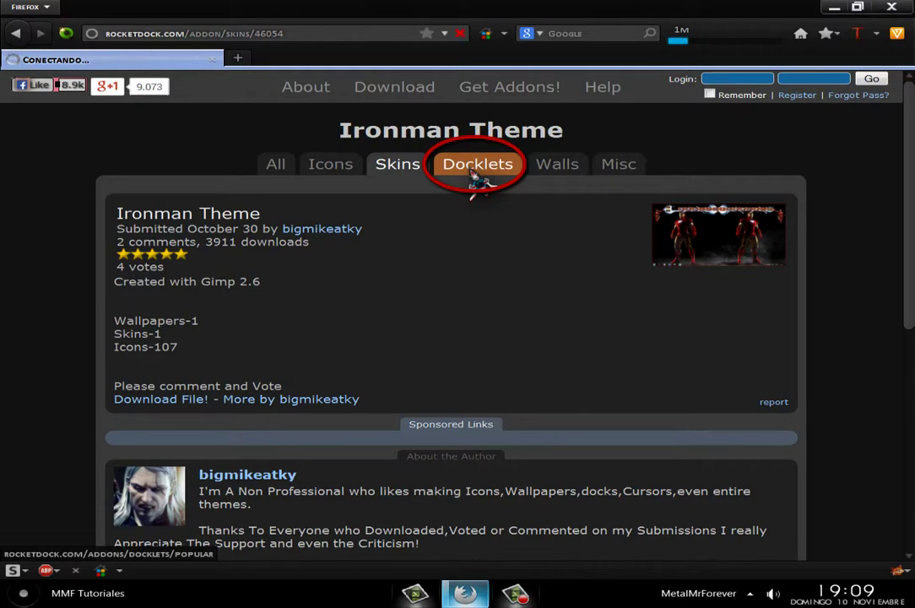
# - Browse the popular docklets on RocketDock.com and read through the Stacks Docklet page
pyautogui.click(479, 180)
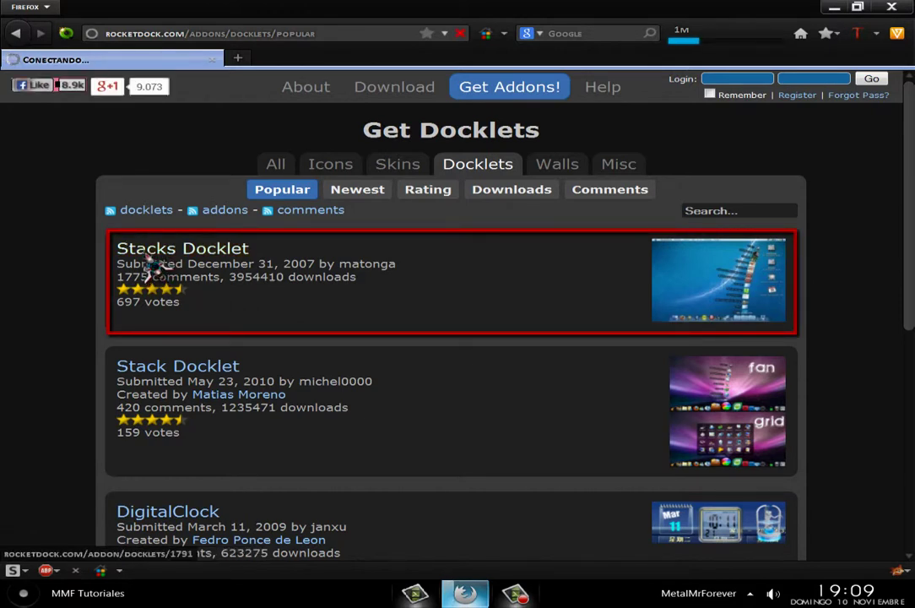
pyautogui.click(152, 268)
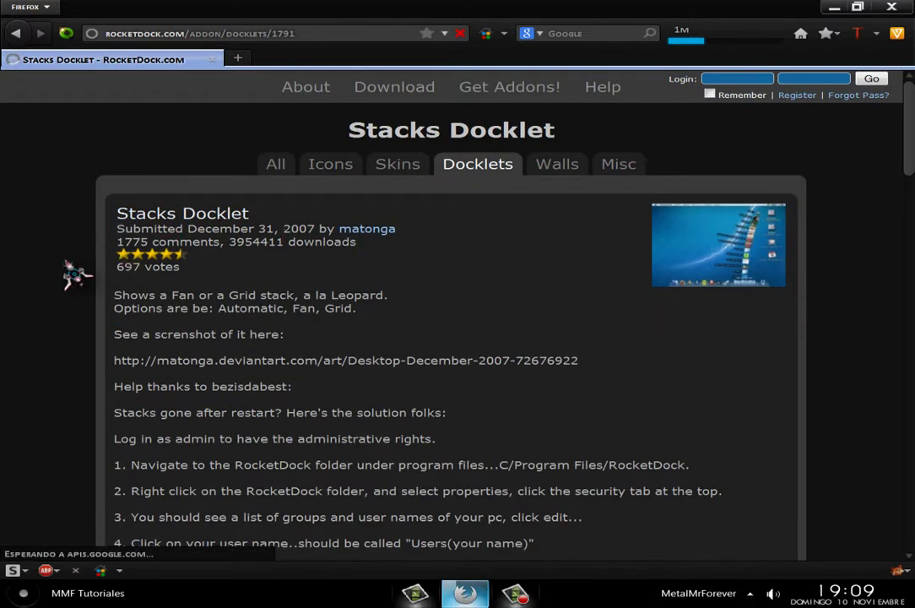
pyautogui.scroll(-3, 62, 274)
pyautogui.scroll(-3, 52, 263)
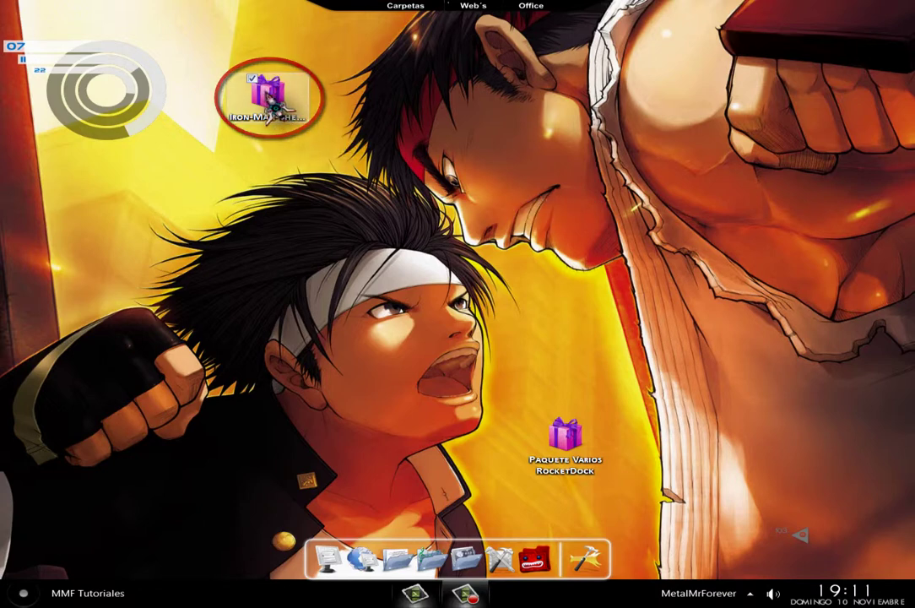
# - Extract the Iron-Man-Theme archive onto the desktop and move the extracted folder above the "Paquete Varios RocketDock" archive
pyautogui.rightClick(266, 93)
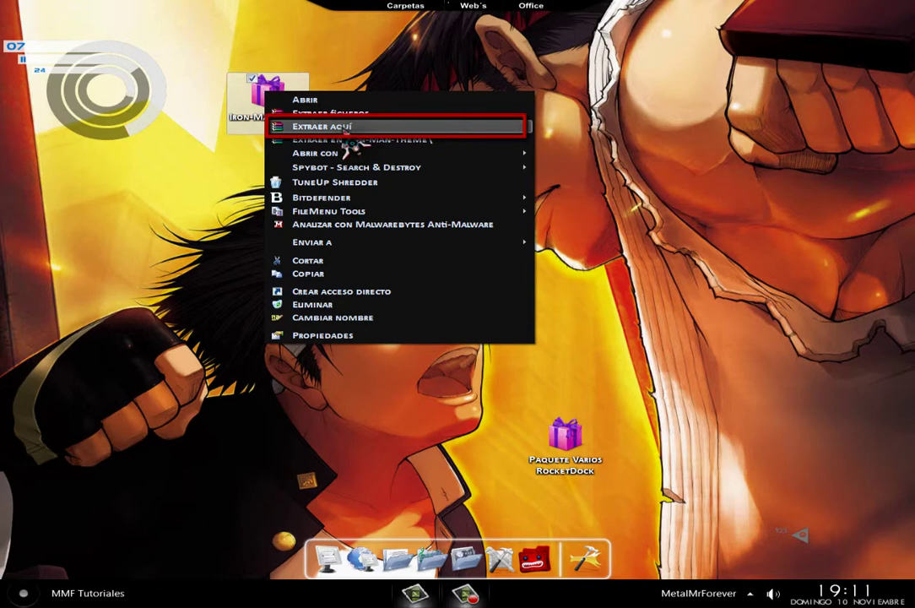
pyautogui.click(345, 129)
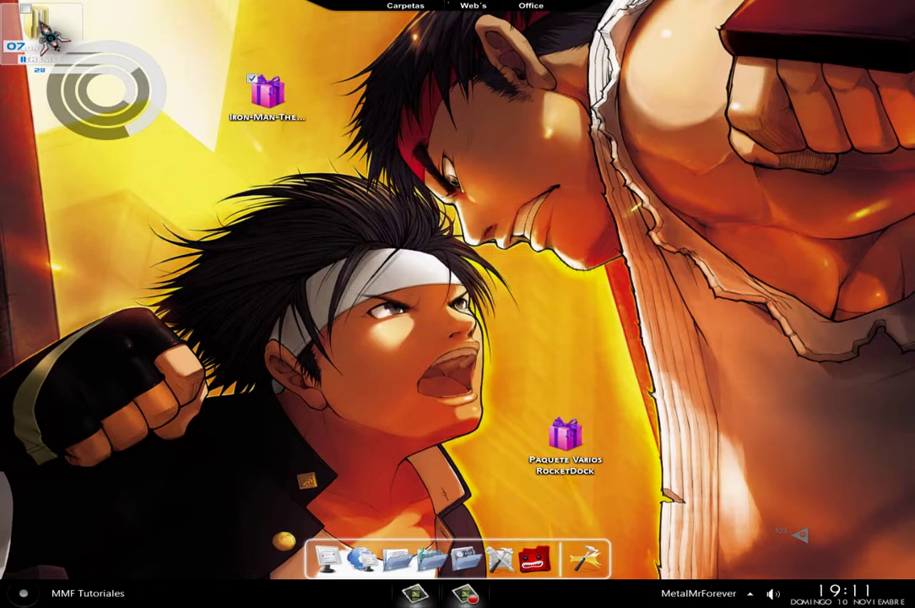
pyautogui.moveTo(53, 38); pyautogui.dragTo(615, 320)
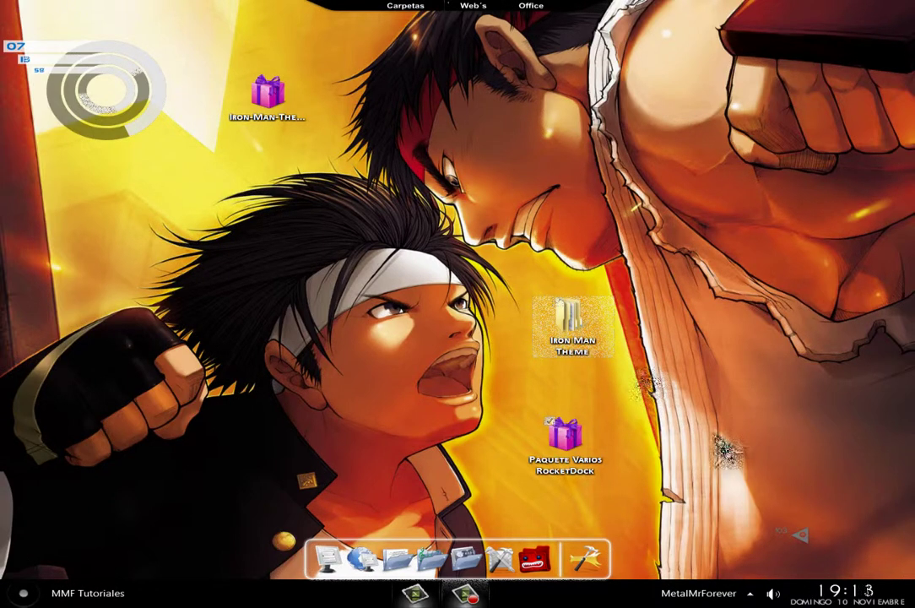
# - Scan the "Paquete Varios RocketDock" archive with Bitdefender and close the scan summary
pyautogui.moveTo(499, 393); pyautogui.dragTo(629, 478)
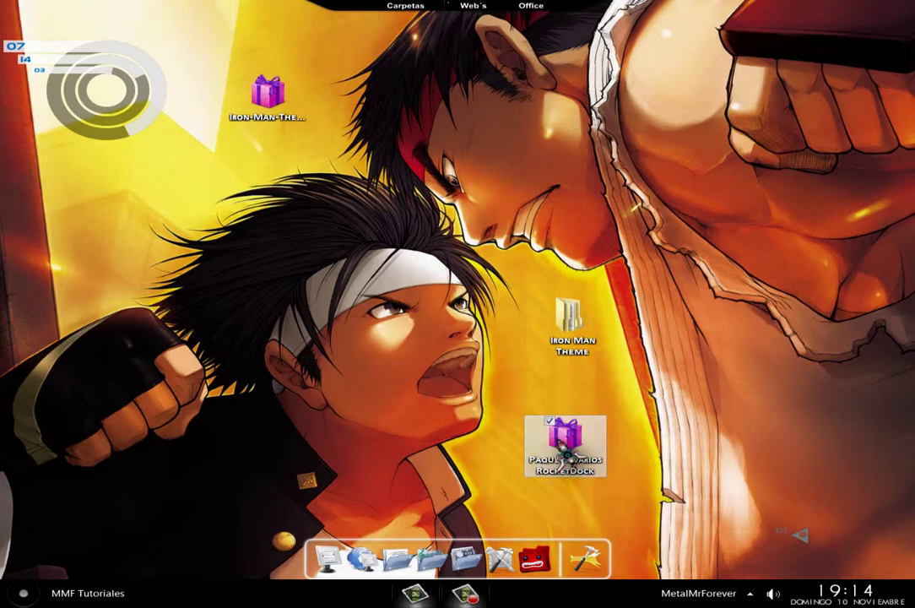
pyautogui.rightClick(564, 456)
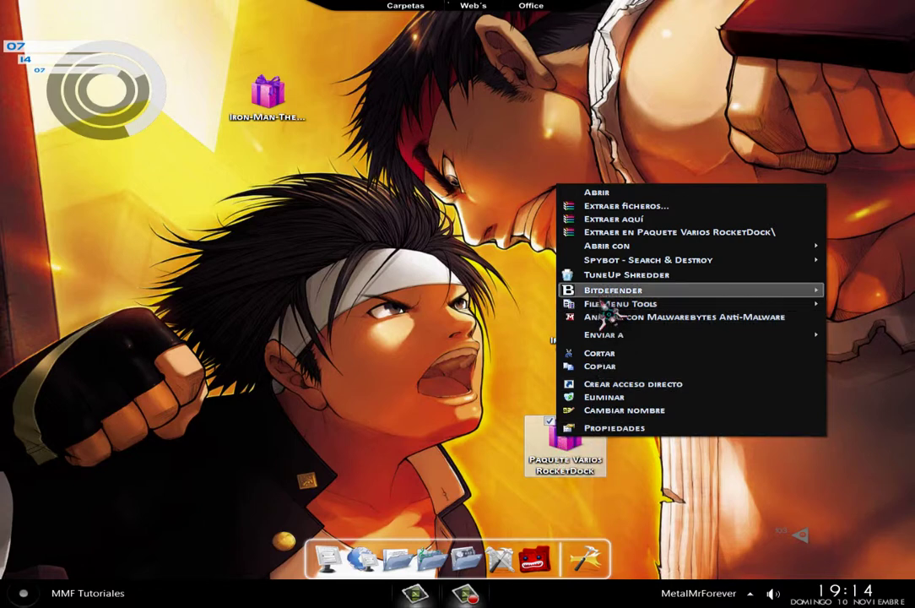
pyautogui.moveTo(608, 291)
pyautogui.click(493, 304)
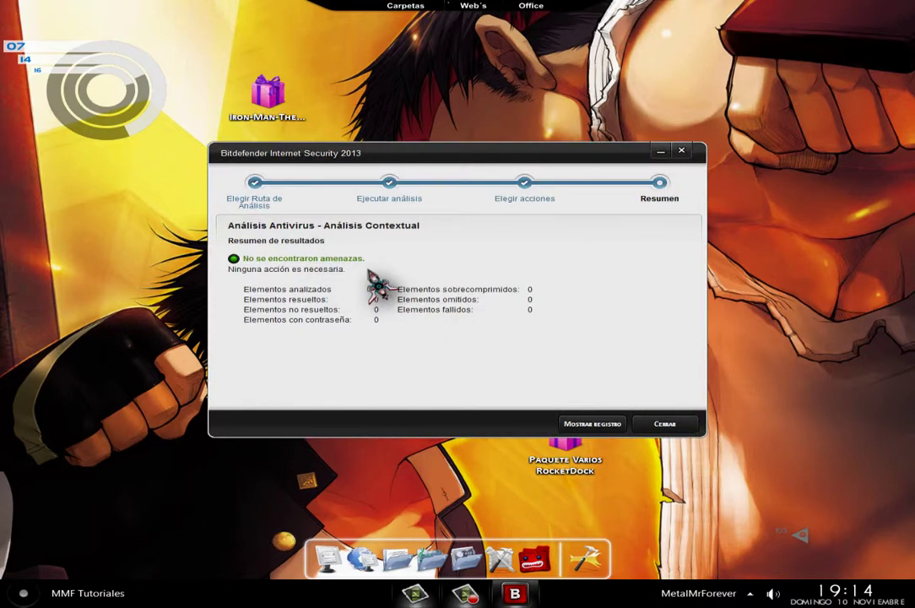
pyautogui.click(663, 424)
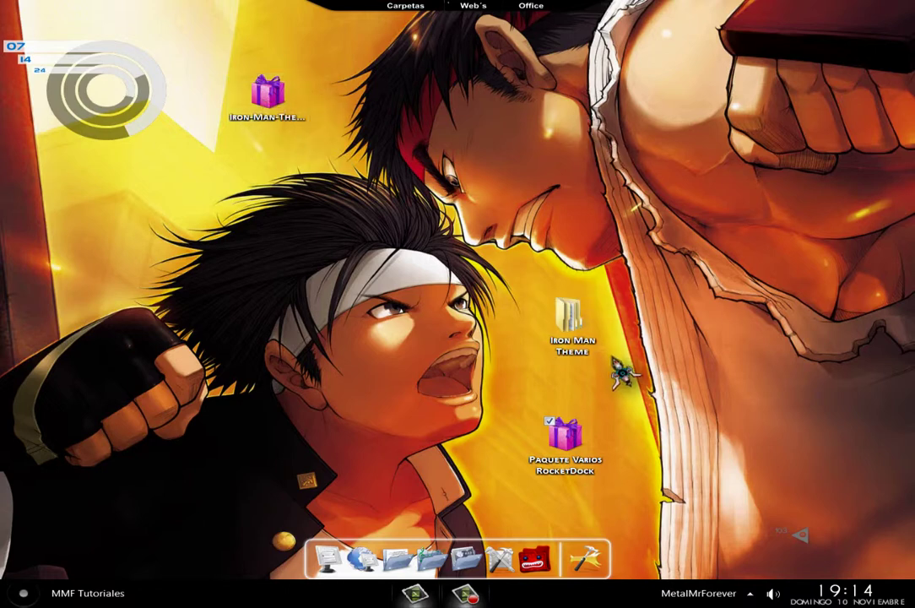
# - Extract the "Paquete Varios RocketDock" archive onto the desktop and open the extracted folder
pyautogui.rightClick(574, 435)
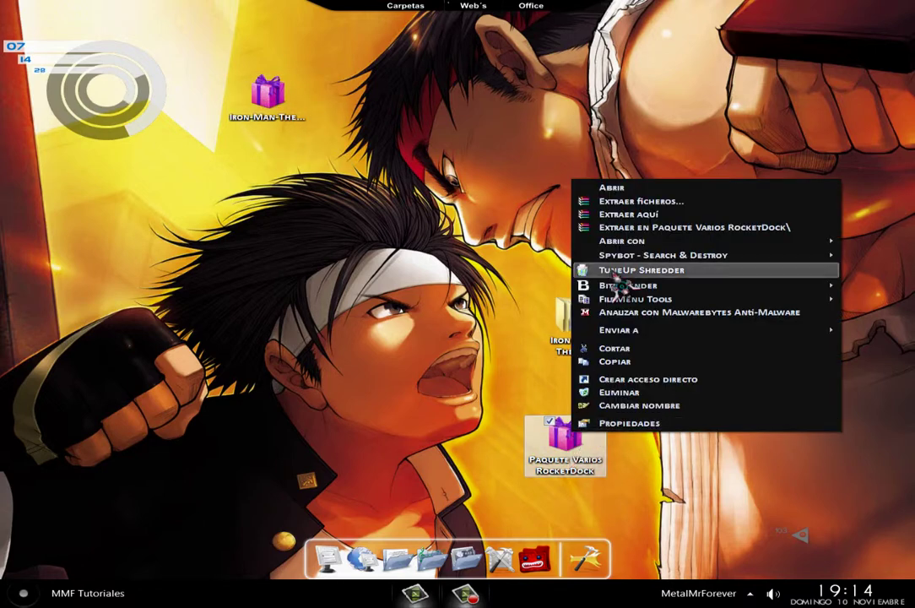
pyautogui.click(596, 214)
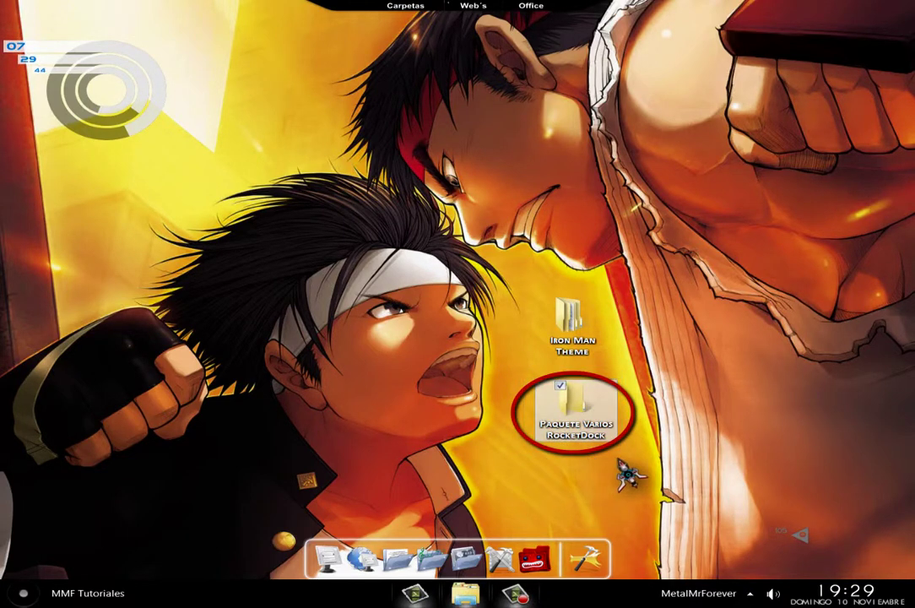
pyautogui.doubleClick(575, 420)
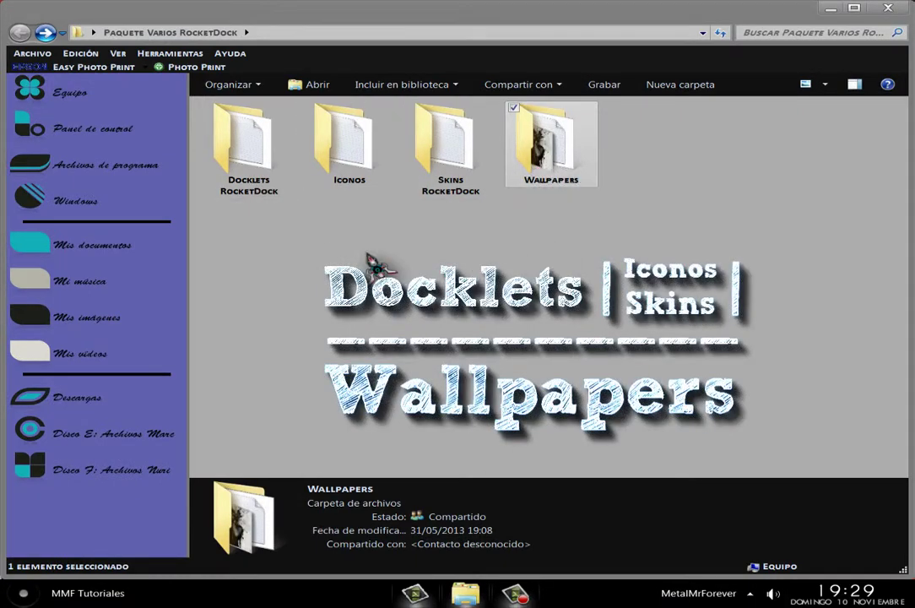
# - Look through the Docklets RocketDock folder and preview the dock's Biblioteca stack, returning to the Paquete Varios RocketDock folder
pyautogui.doubleClick(265, 169)
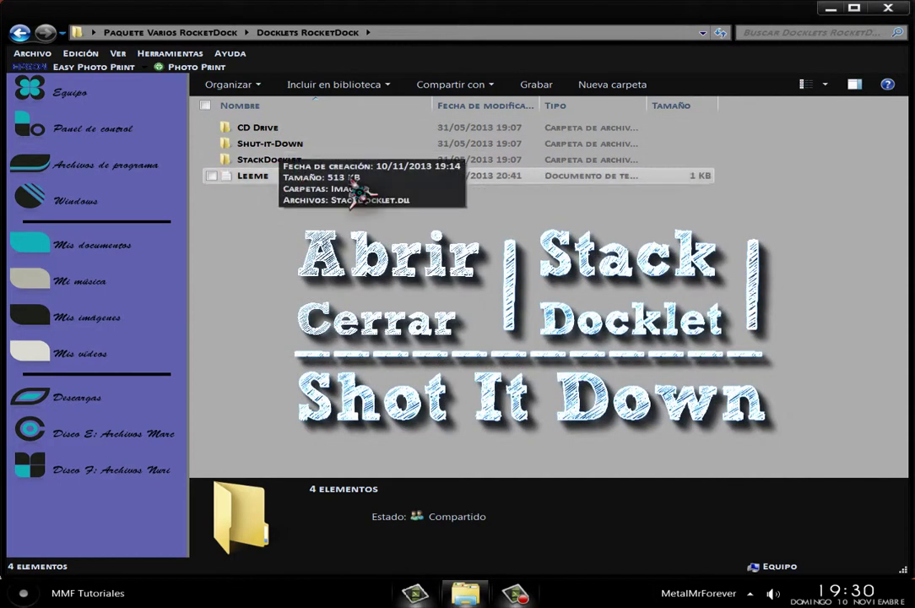
pyautogui.moveTo(892, 94)
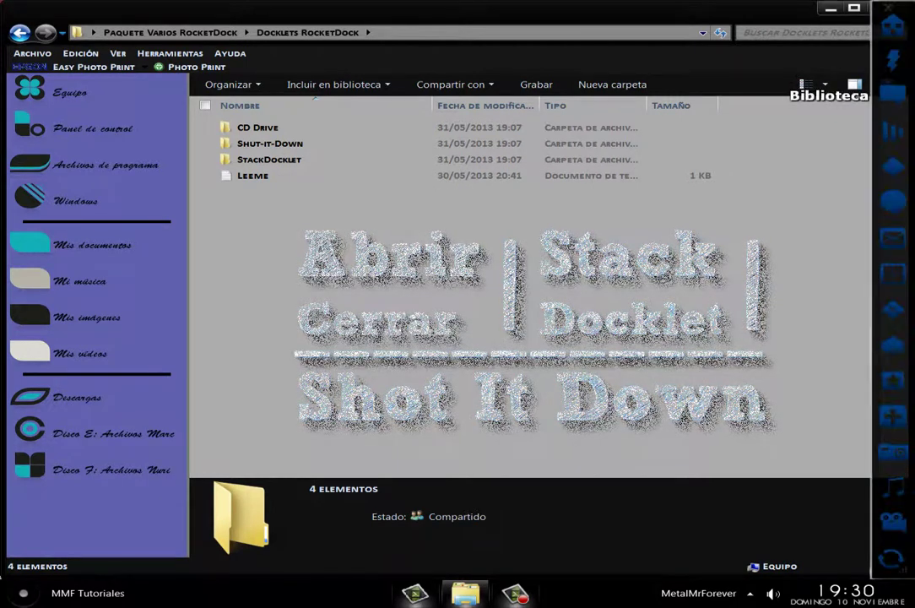
pyautogui.click(900, 108)
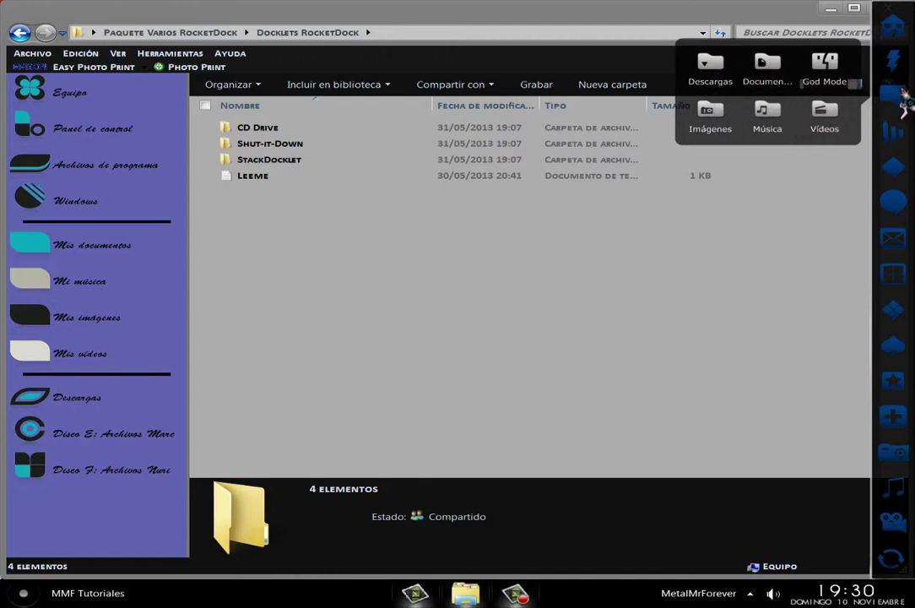
pyautogui.click(902, 106)
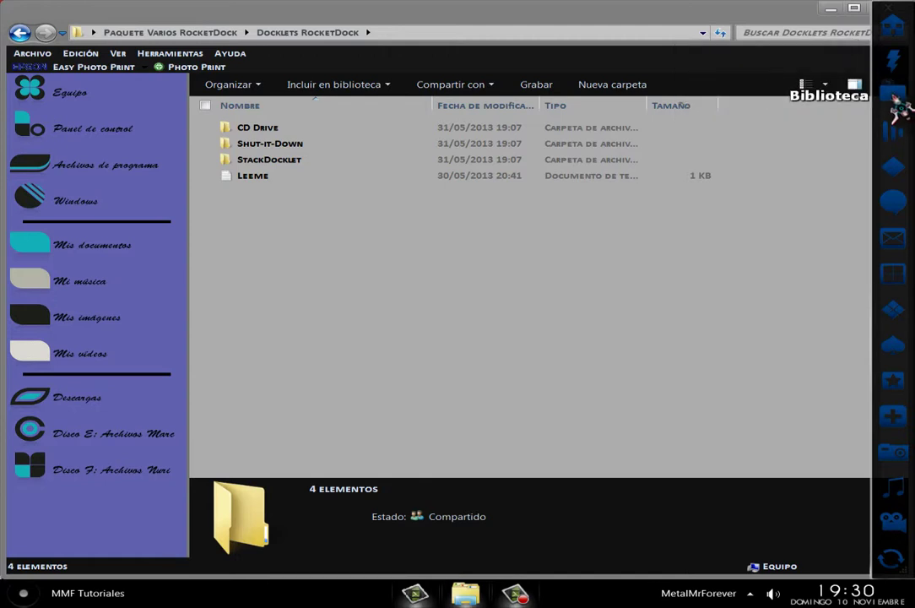
pyautogui.click(19, 33)
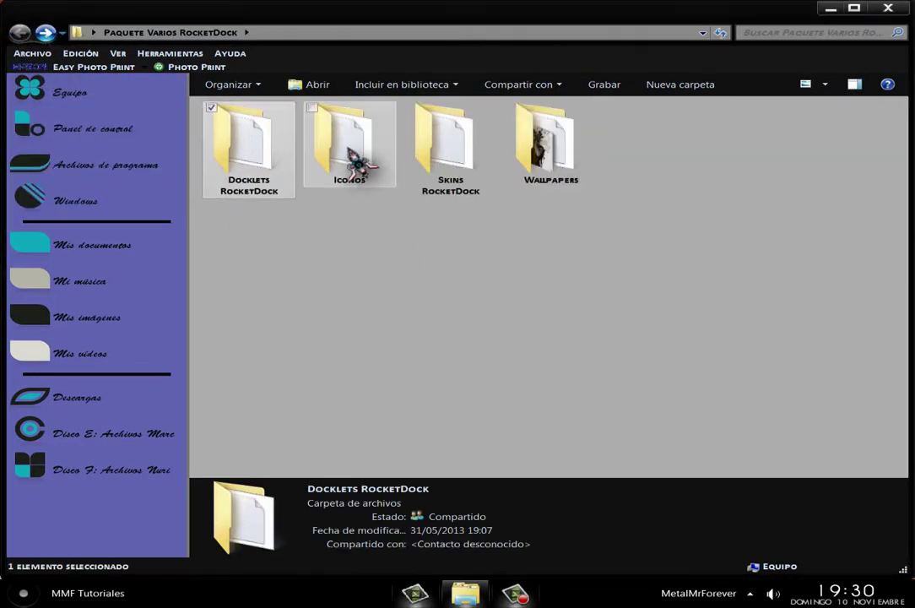
# - Look through the Iconos folder and its Chakram icon set, returning to the Paquete Varios RocketDock folder
pyautogui.doubleClick(355, 160)
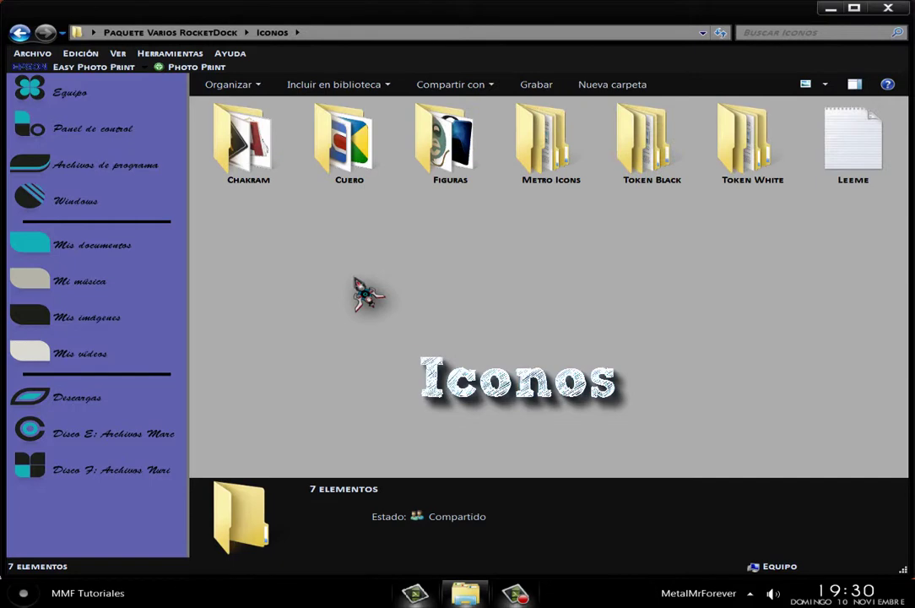
pyautogui.doubleClick(265, 171)
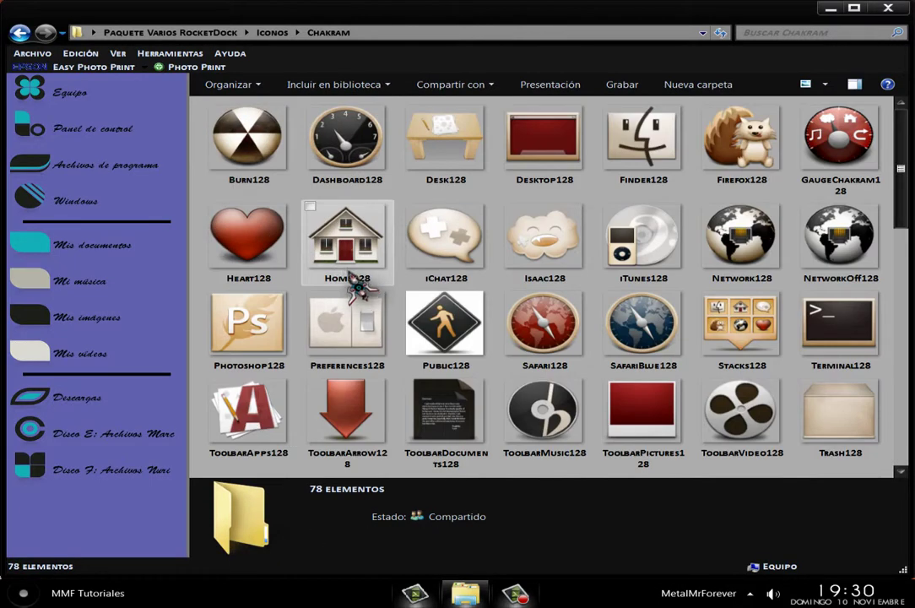
pyautogui.click(19, 34)
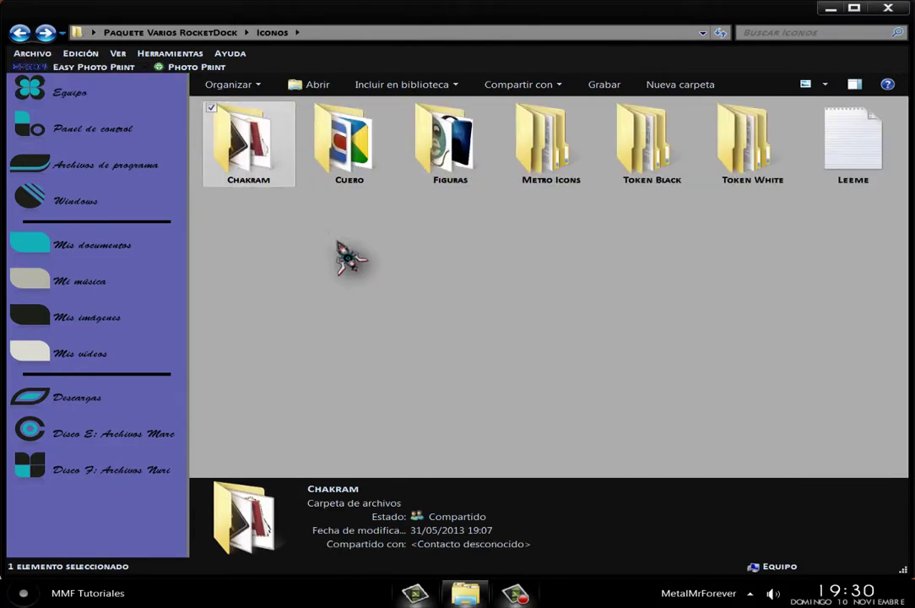
pyautogui.click(18, 34)
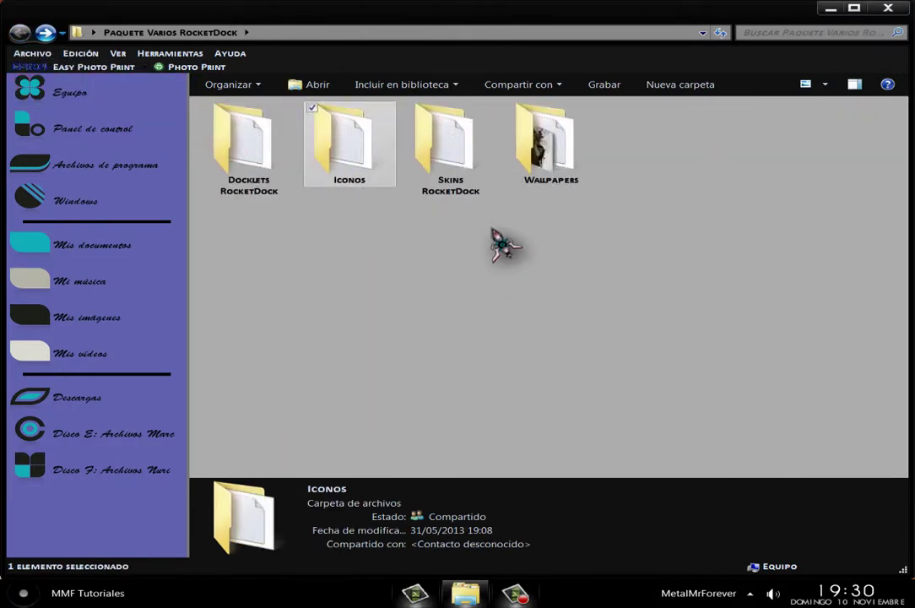
# - Look through the Skins RocketDock folder and open the Wallpapers folder of the package
pyautogui.doubleClick(461, 153)
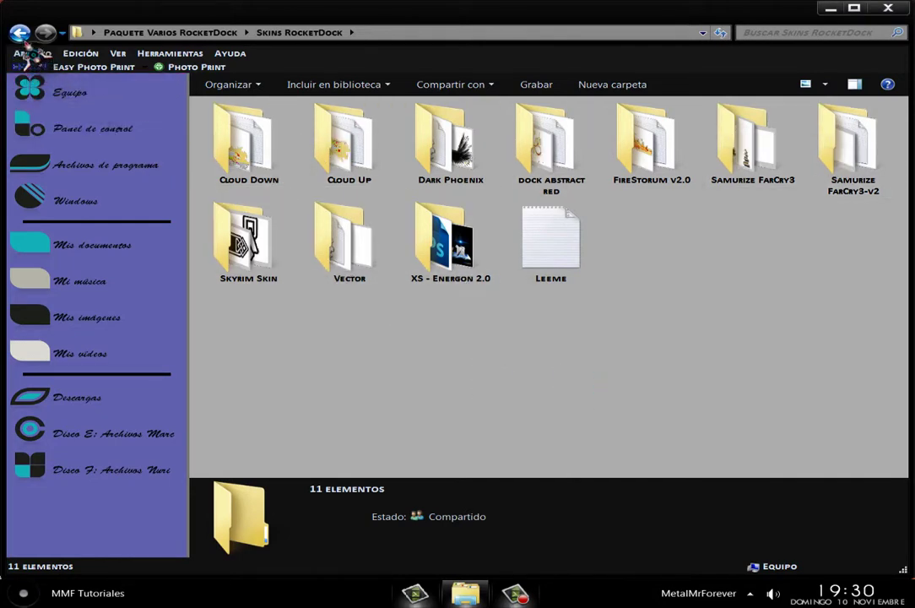
pyautogui.click(20, 34)
pyautogui.click(559, 161)
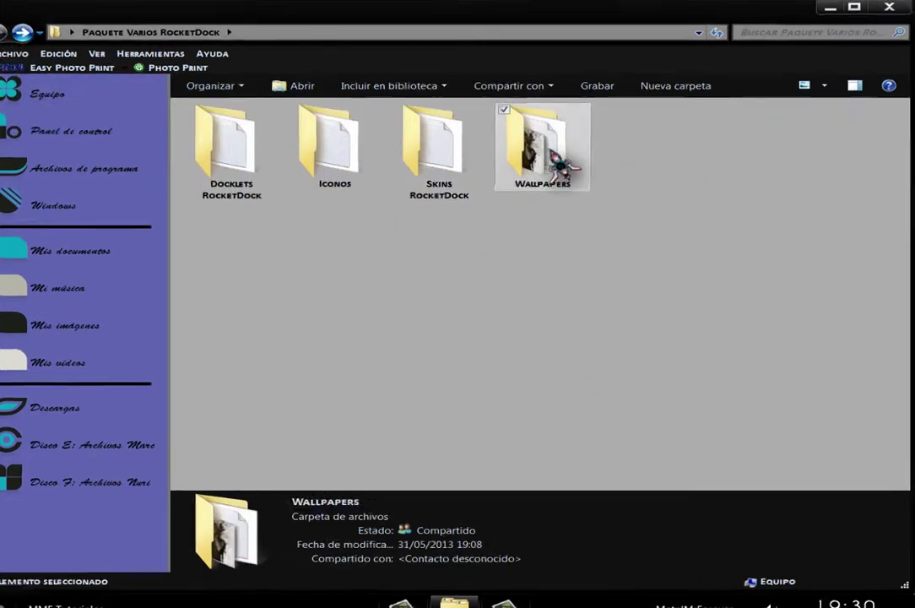
pyautogui.doubleClick(557, 164)
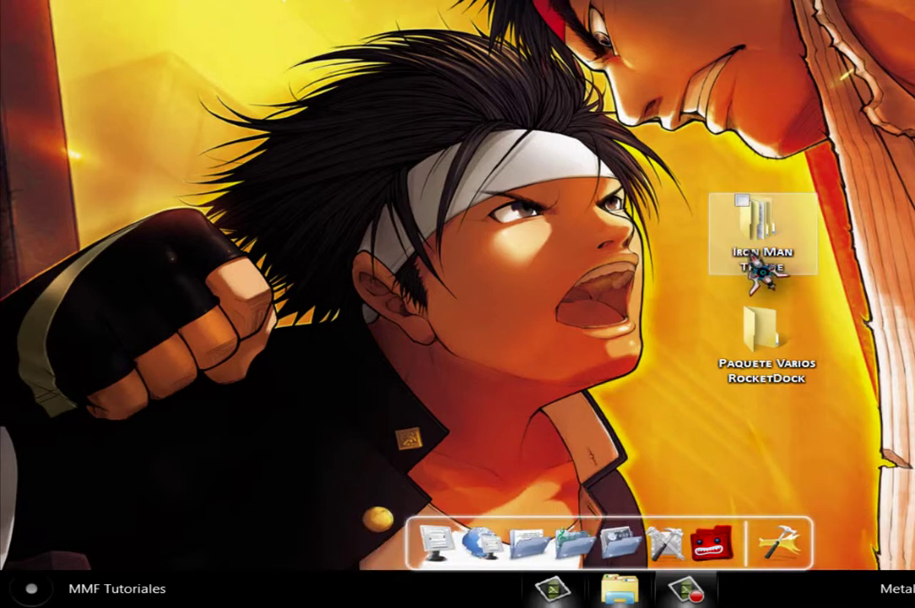
# - Move the Iron Man Theme folder closer to the dock on the desktop and unlock the dock's icons
pyautogui.moveTo(770, 241); pyautogui.dragTo(590, 396)
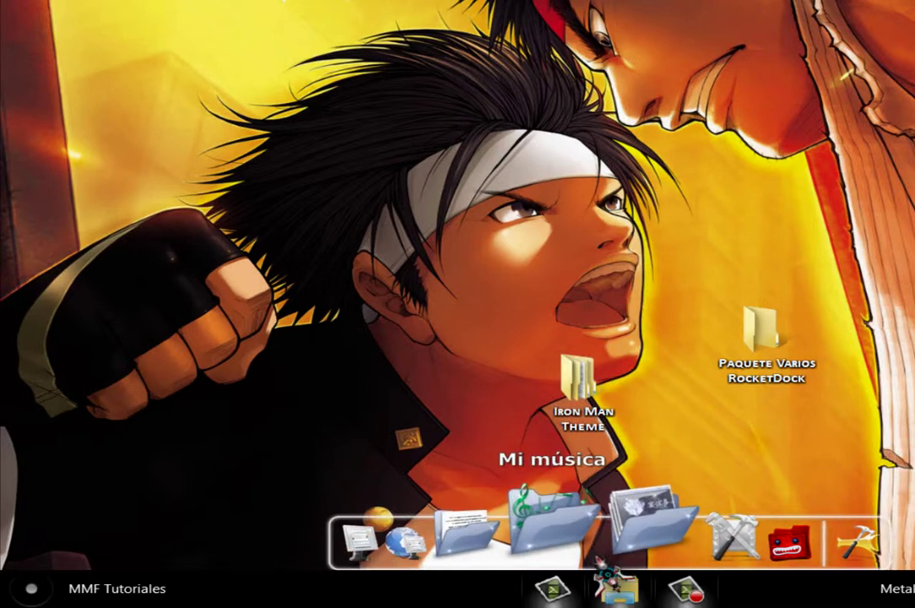
pyautogui.rightClick(592, 536)
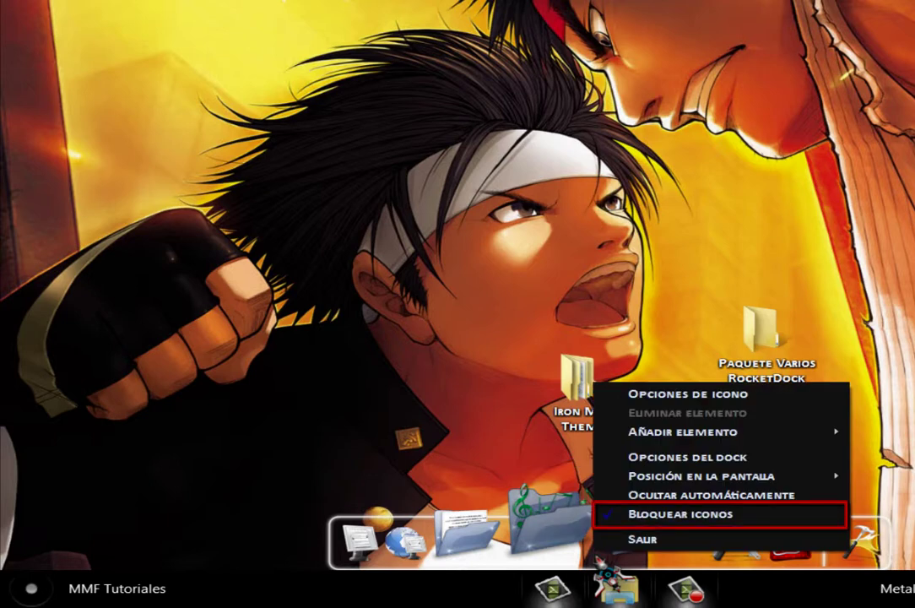
pyautogui.click(620, 515)
# - Add the Iron Man Theme folder to the dock beside Mi música and remove it from the dock again
pyautogui.moveTo(629, 541); pyautogui.dragTo(549, 528)
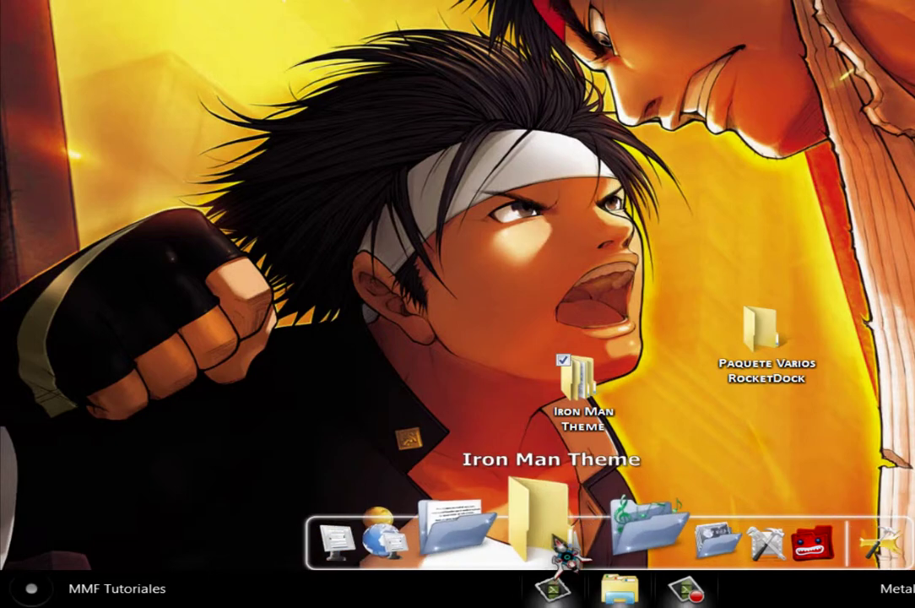
pyautogui.moveTo(562, 548); pyautogui.dragTo(541, 266)
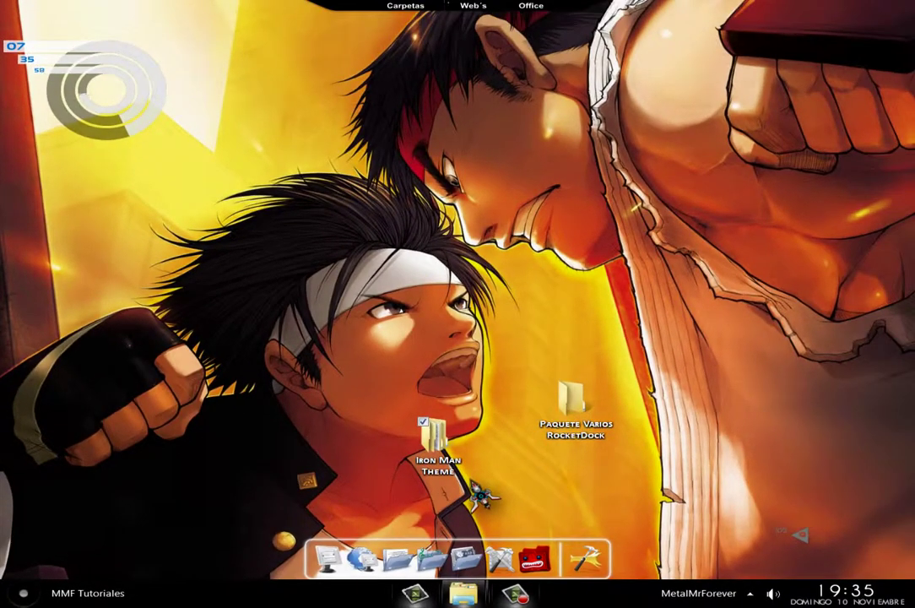
# - Open the Iron Man Theme folder, check the contents of its Iron man Skin subfolder, and copy that subfolder
pyautogui.doubleClick(478, 492)
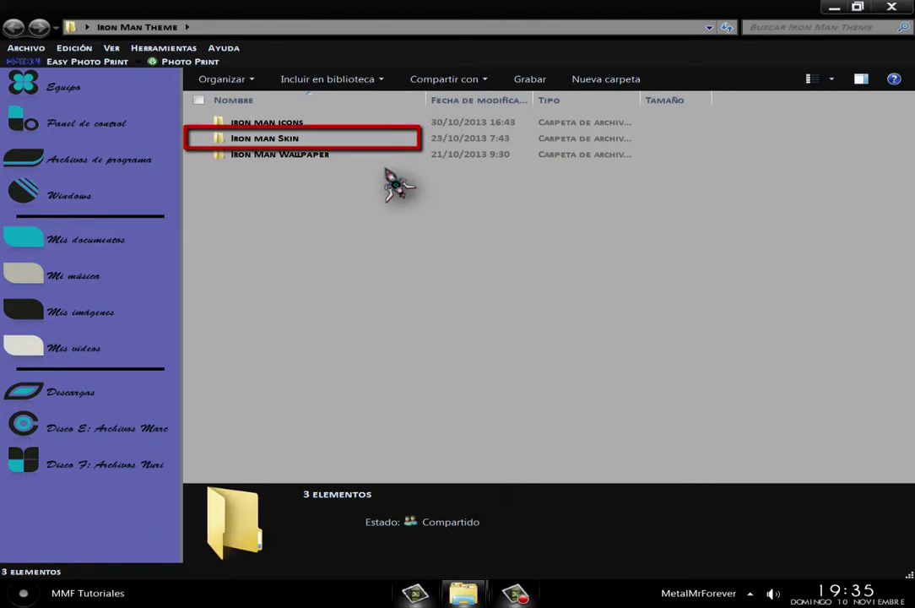
pyautogui.doubleClick(270, 141)
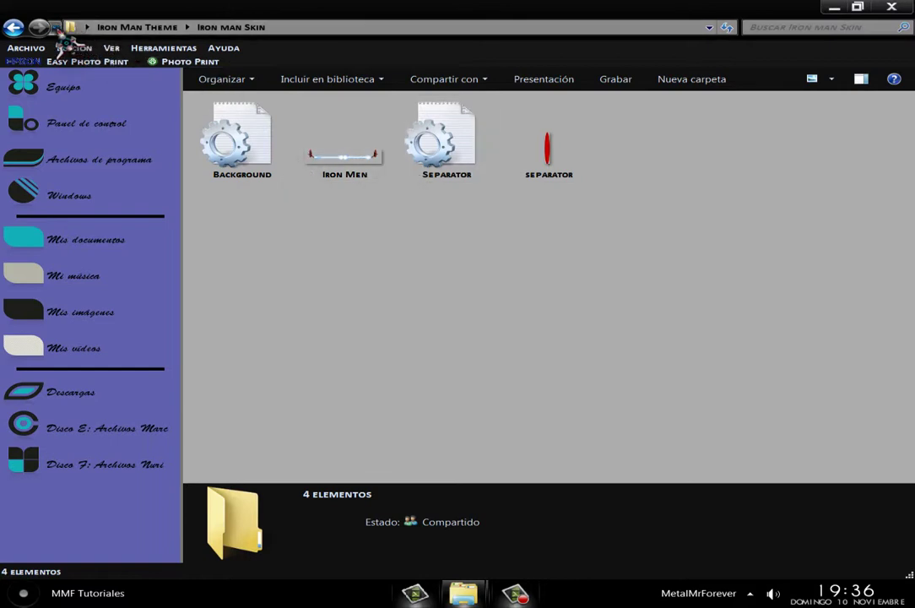
pyautogui.click(15, 28)
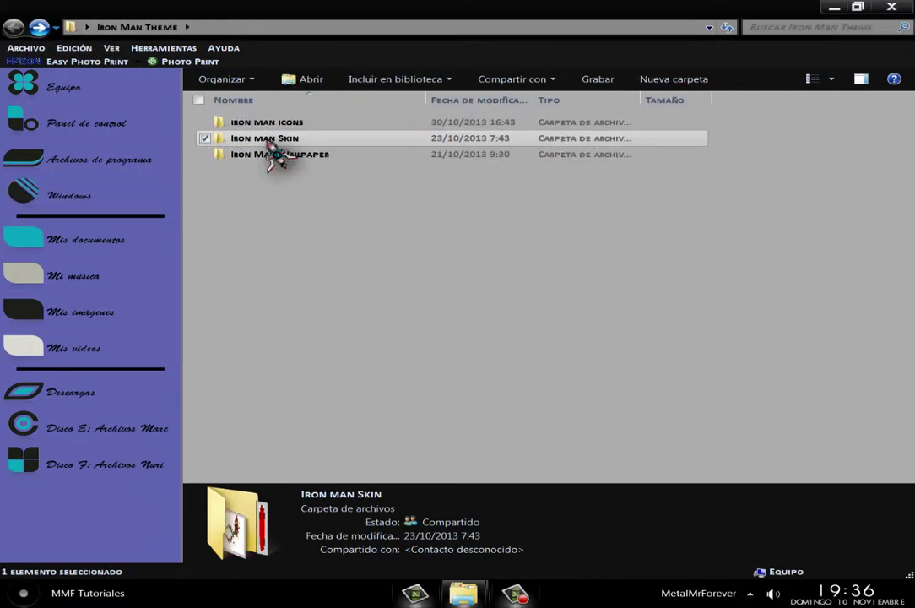
pyautogui.rightClick(269, 142)
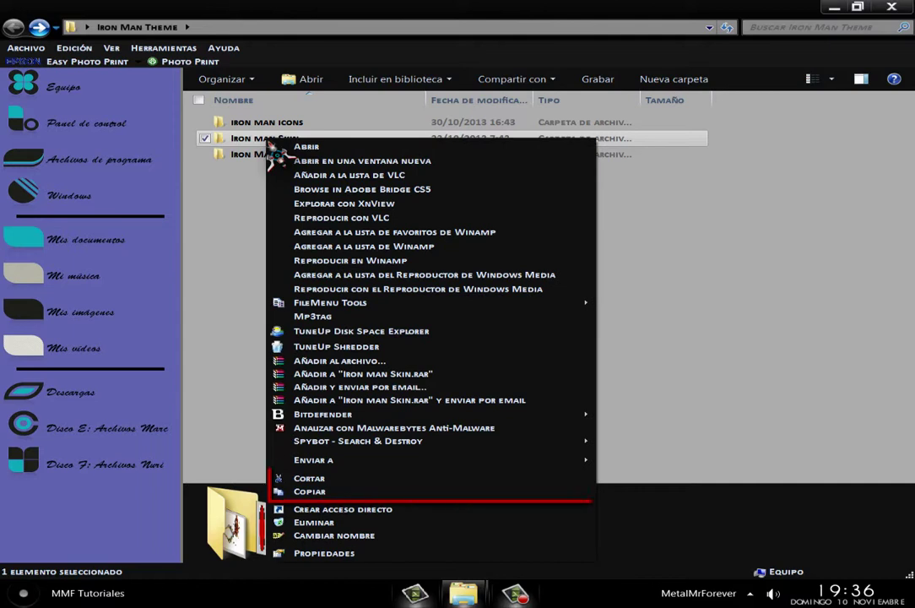
pyautogui.click(323, 492)
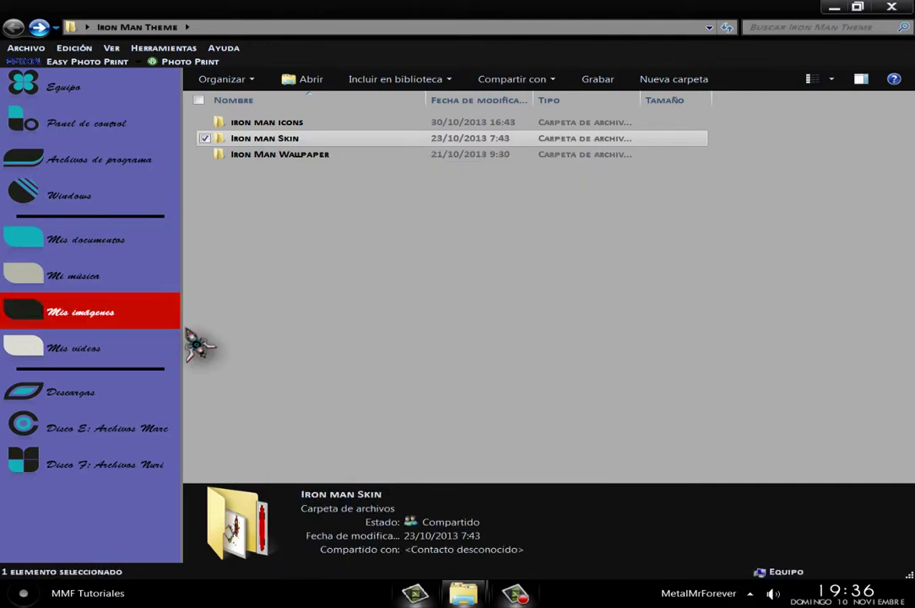
# - Open the Skins folder of the RocketDock installation in Archivos de programa (x86)
pyautogui.click(106, 169)
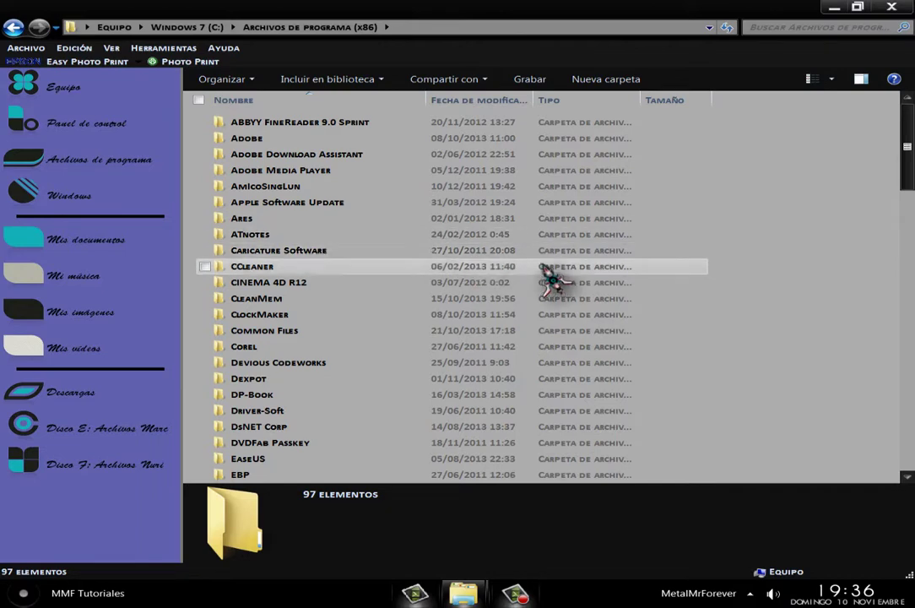
pyautogui.scroll(-7, 817, 314)
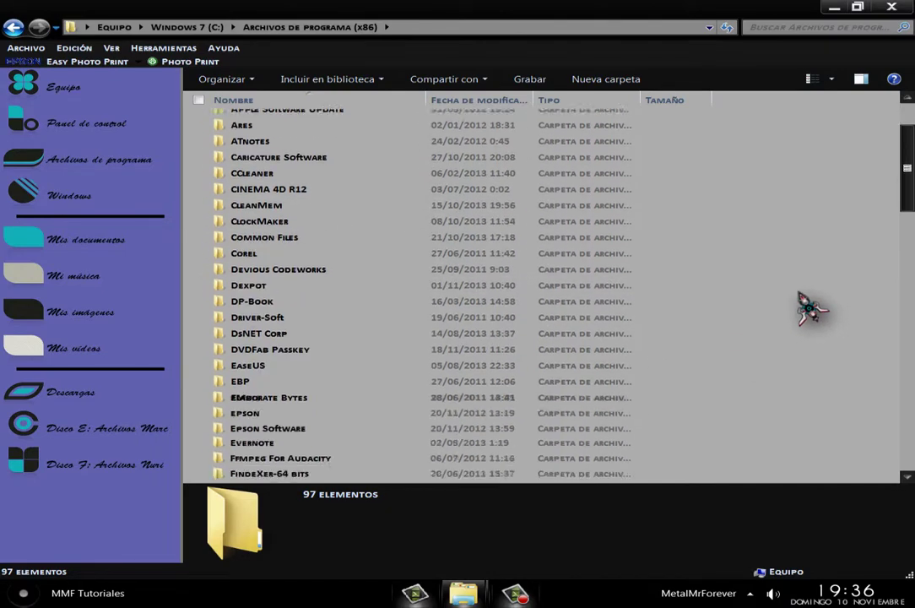
pyautogui.scroll(-8, 810, 309)
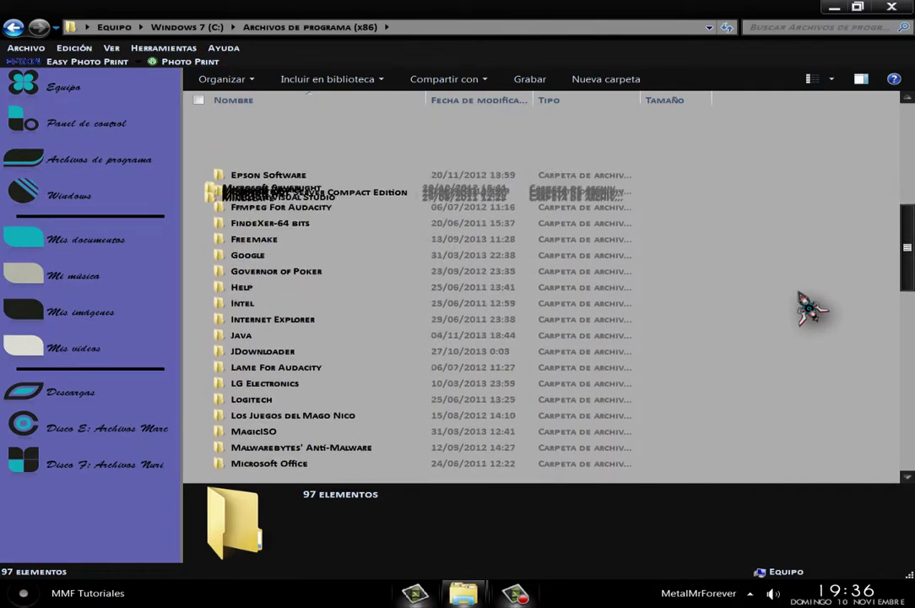
pyautogui.scroll(-3, 811, 309)
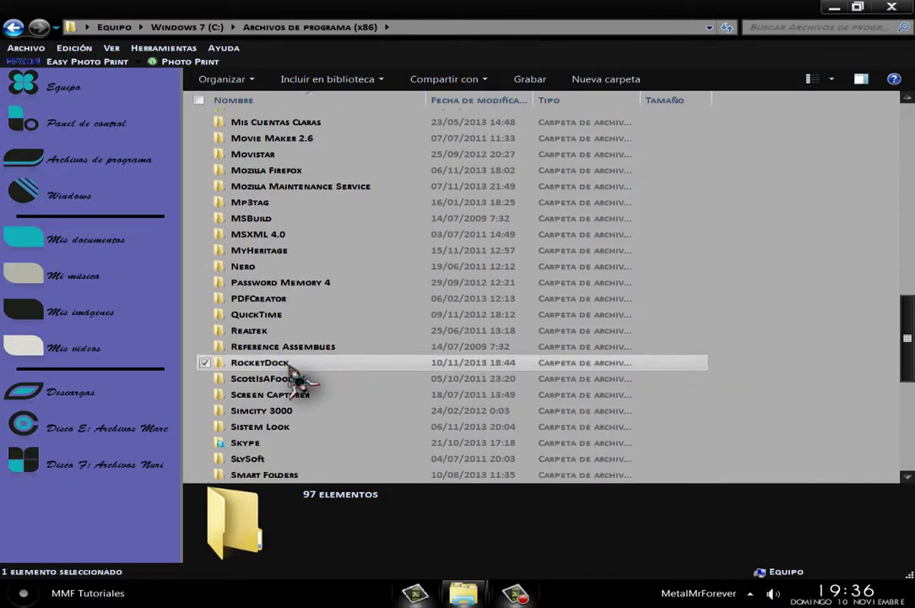
pyautogui.doubleClick(289, 365)
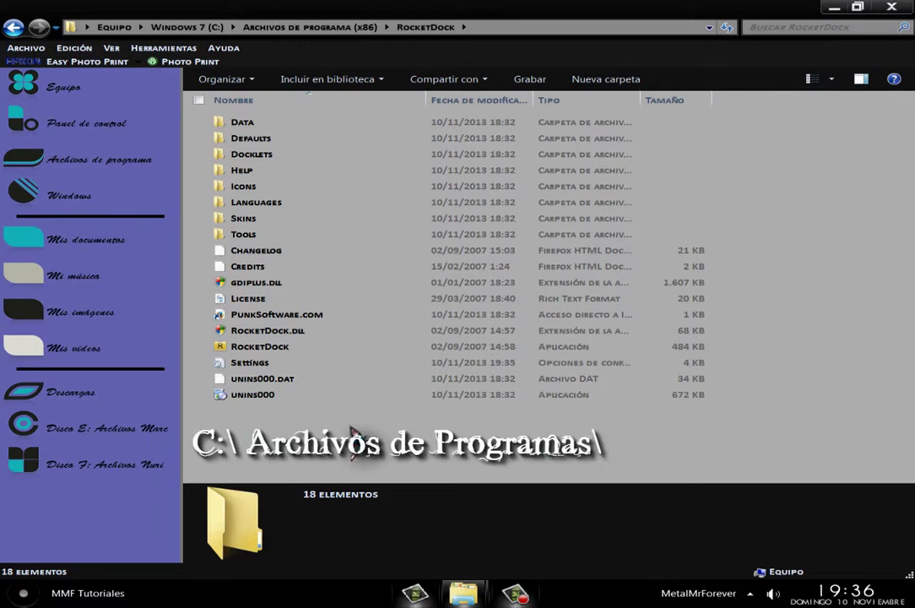
pyautogui.click(242, 222)
pyautogui.doubleClick(239, 223)
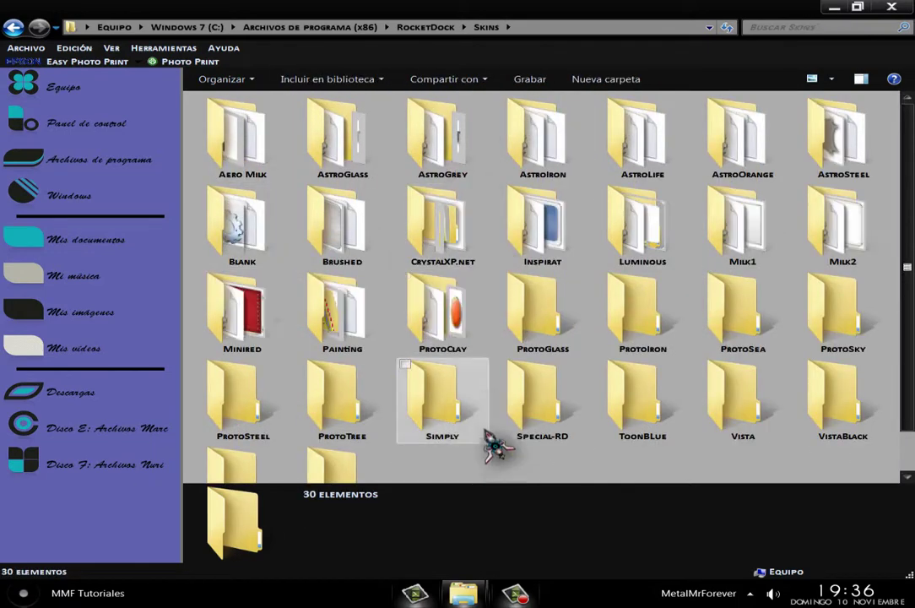
# - Paste the copied Iron man Skin folder into RocketDock's Skins folder and refresh the folder view
pyautogui.scroll(-2, 494, 445)
pyautogui.rightClick(471, 444)
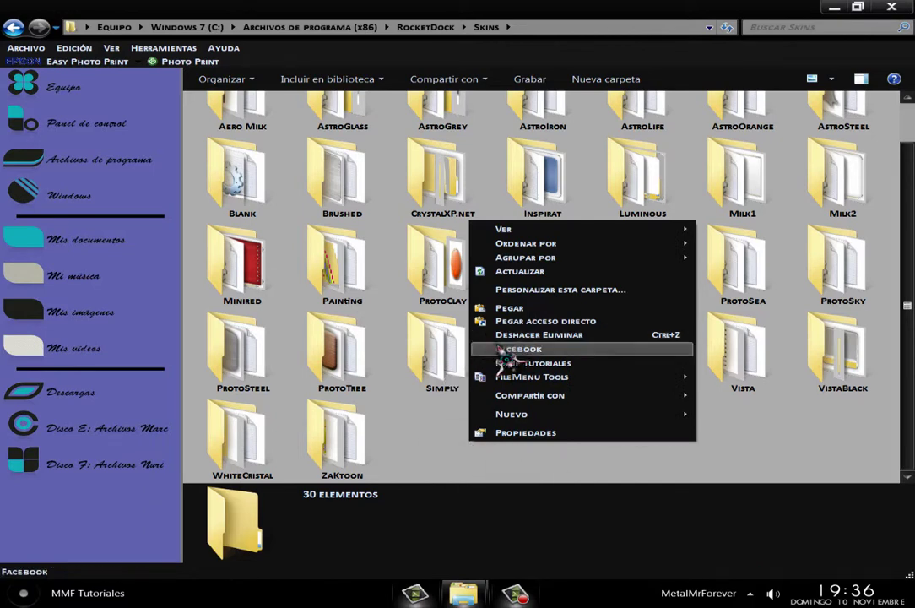
pyautogui.click(506, 308)
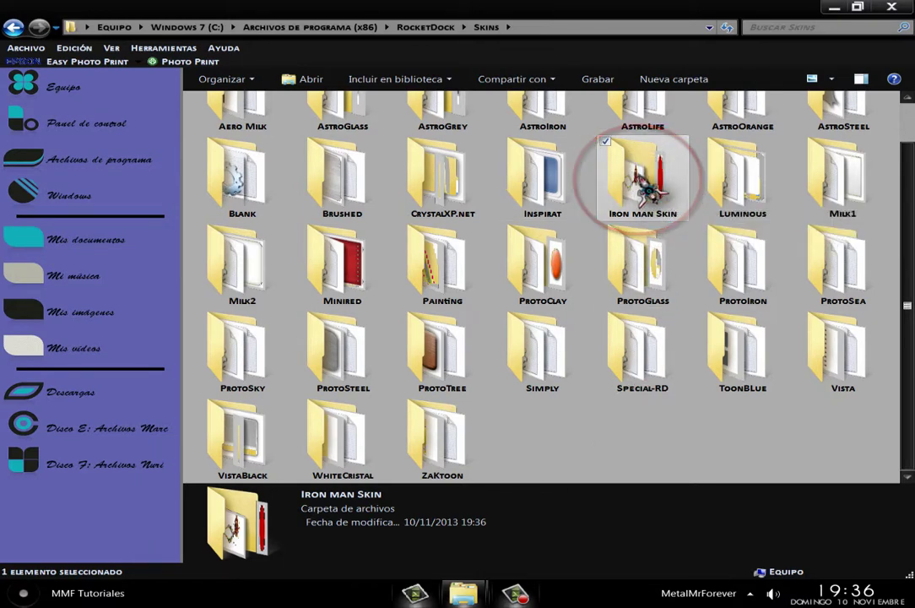
pyautogui.rightClick(594, 424)
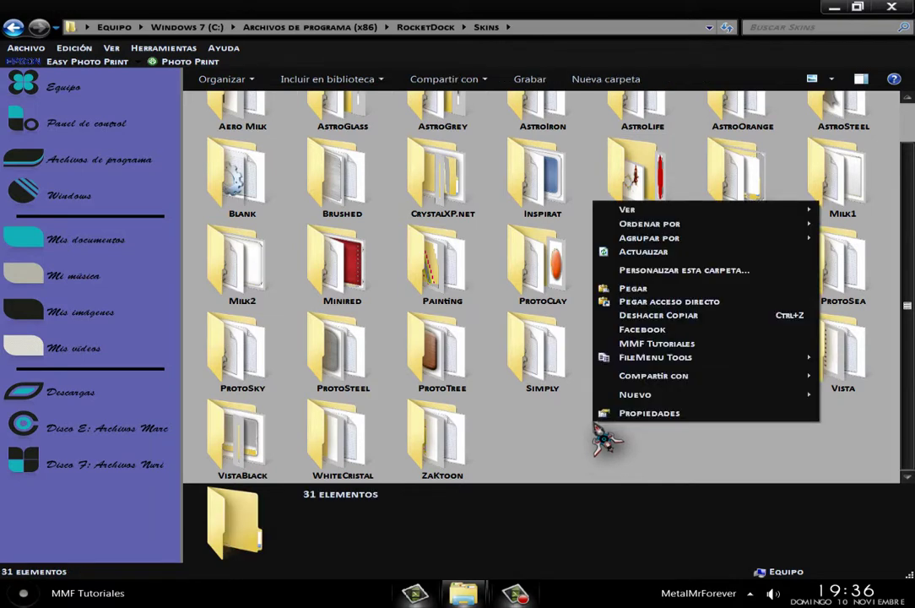
pyautogui.click(659, 253)
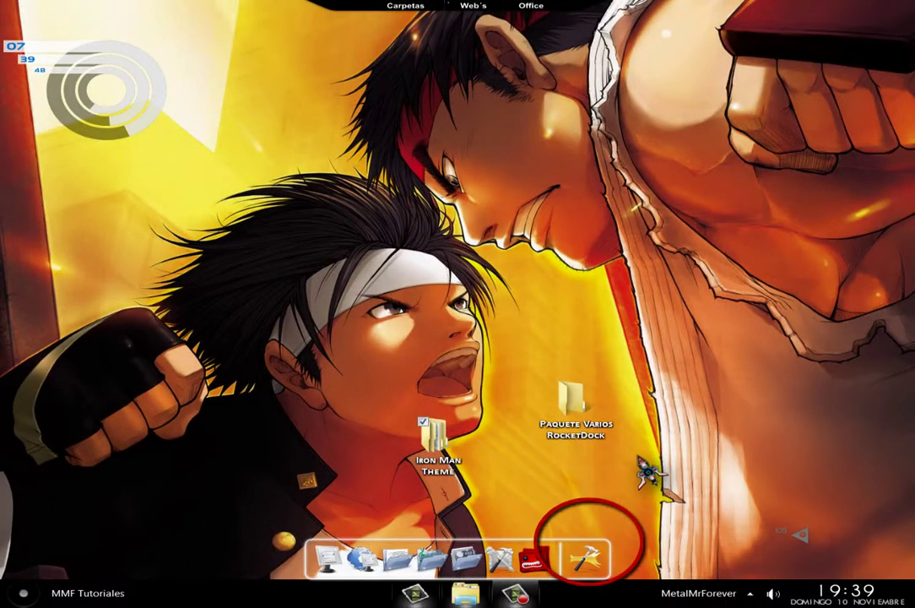
# - Set the dock's theme to Iron man Skin in its style options and accept the change
pyautogui.click(586, 558)
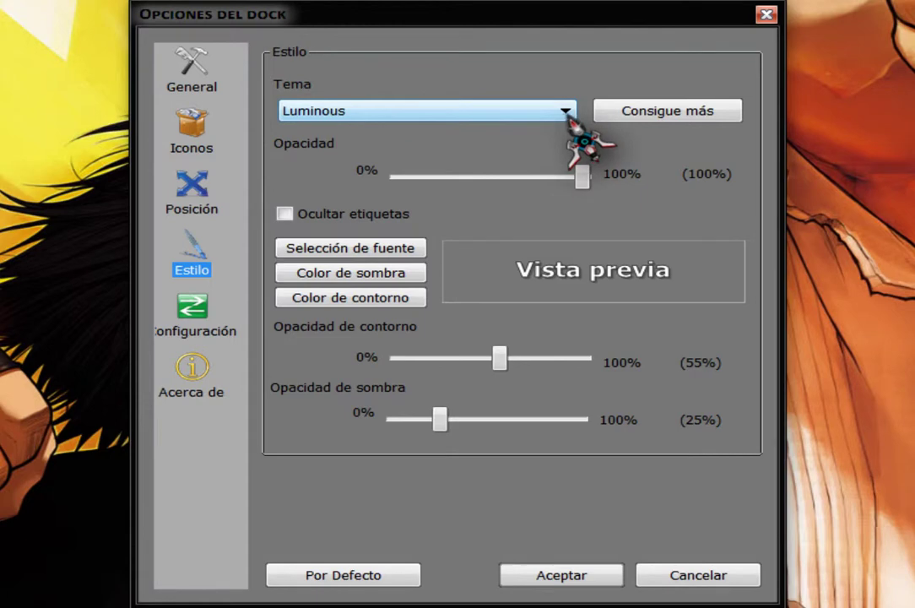
pyautogui.click(565, 112)
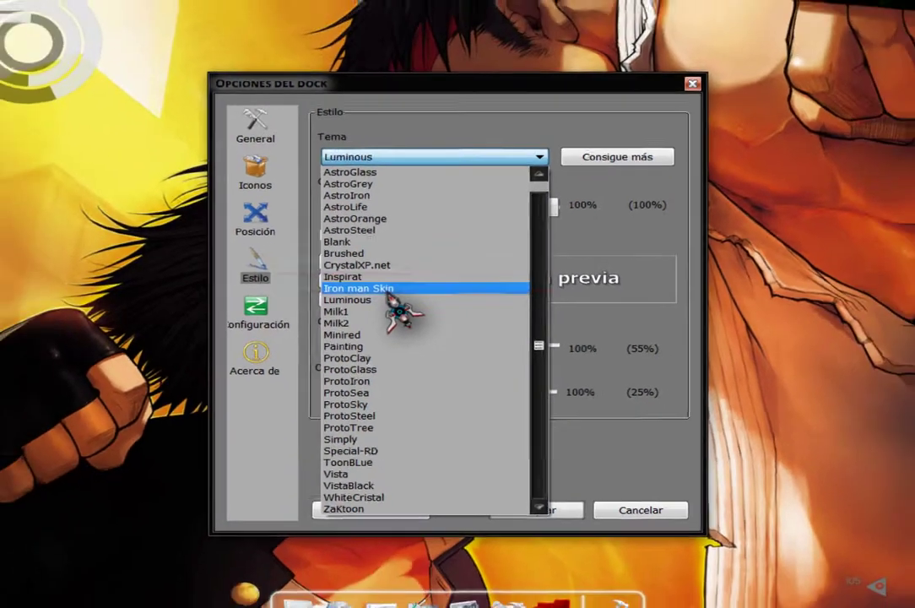
pyautogui.click(372, 285)
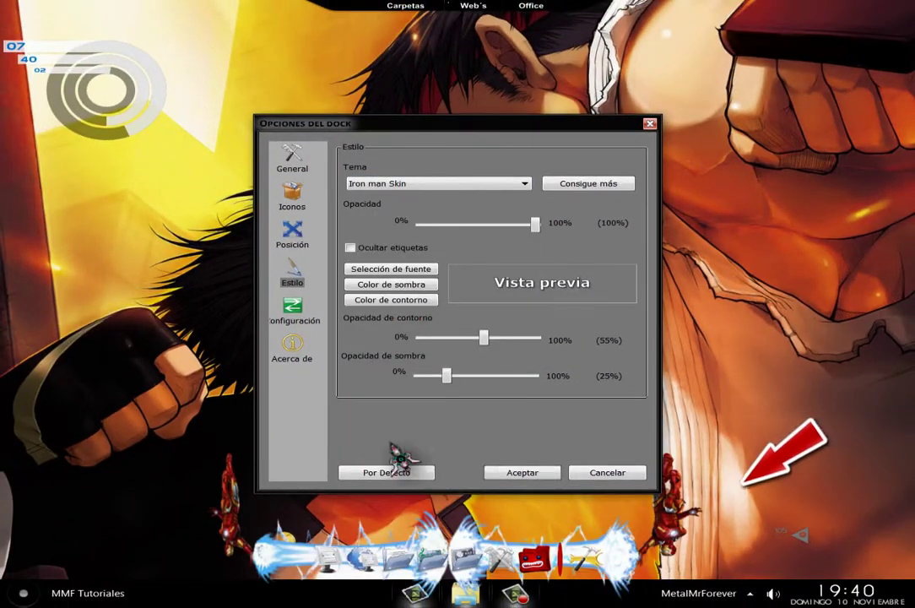
pyautogui.moveTo(591, 557); pyautogui.dragTo(528, 500)
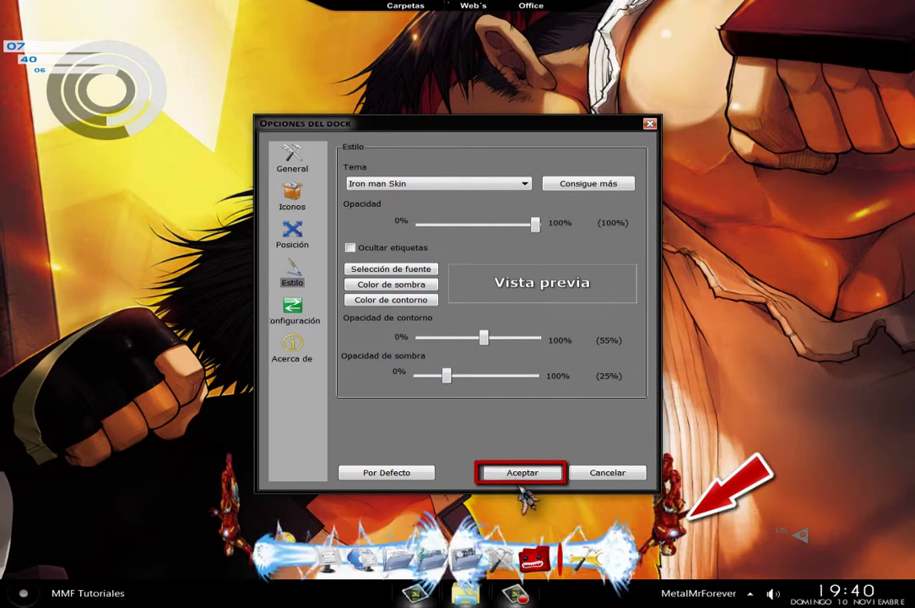
pyautogui.click(524, 473)
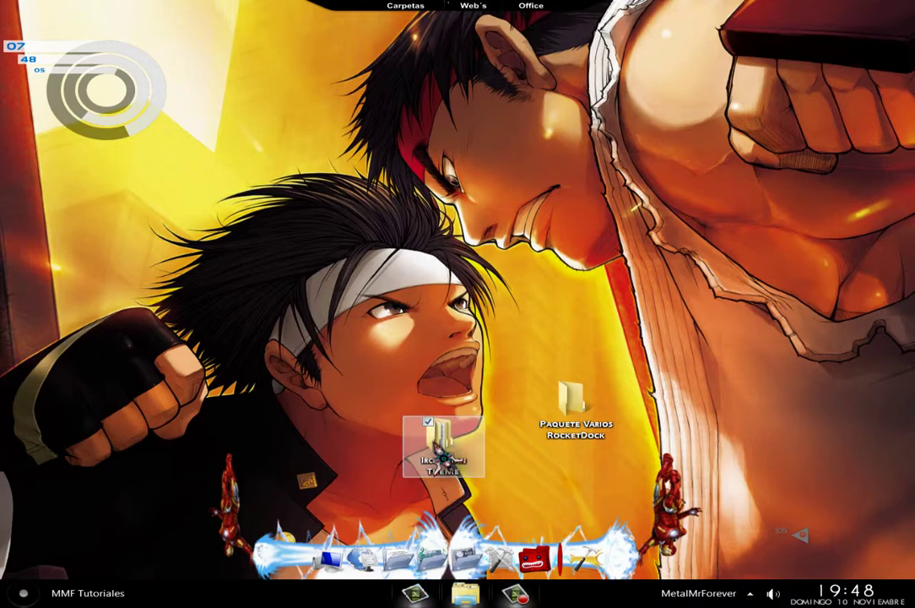
# - Open the Iron Man Theme folder to check its subfolders and close it again
pyautogui.doubleClick(441, 443)
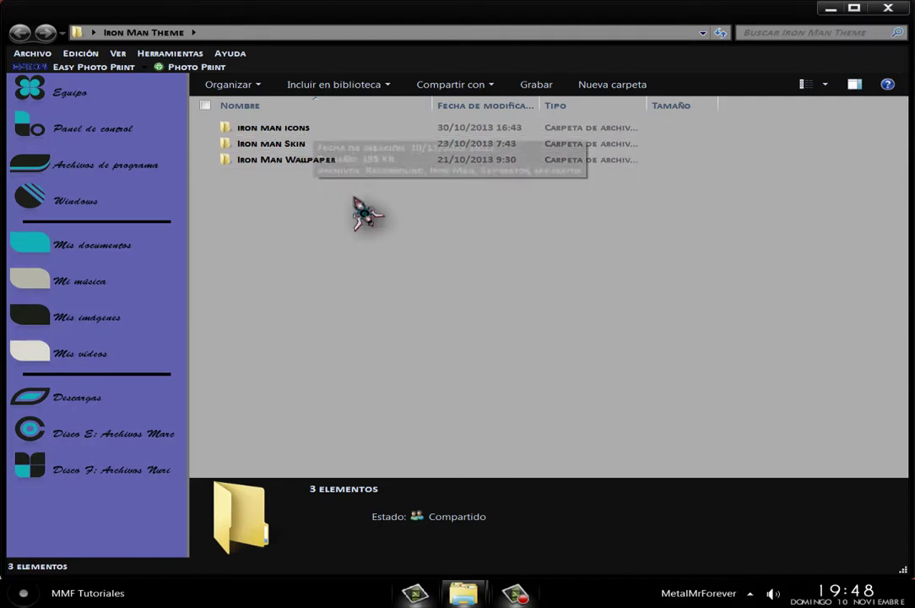
pyautogui.click(887, 8)
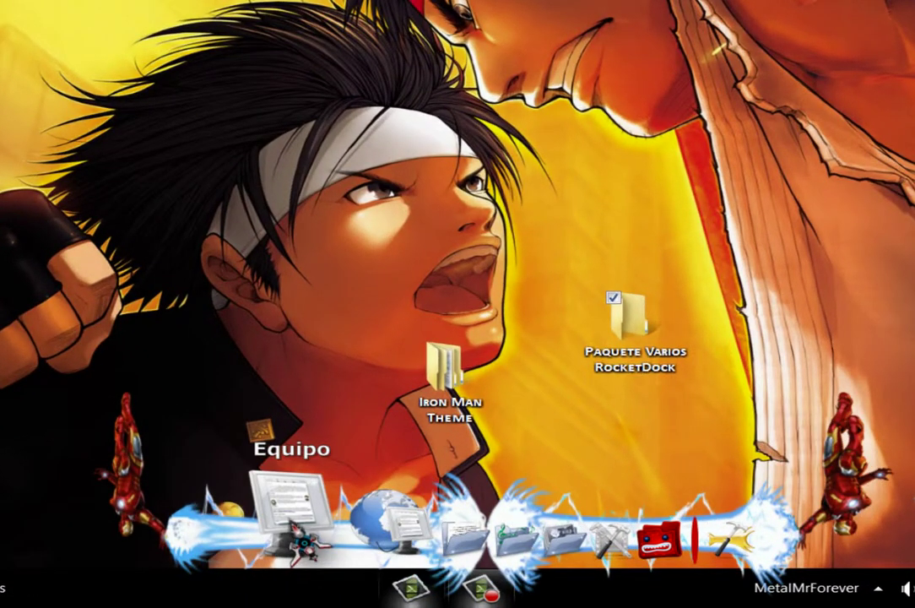
# - In the icon options of the dock's Equipo item, add the METRO ICONS folder from Iconos de EDercoree in Mis documentos as an icon source
pyautogui.rightClick(292, 521)
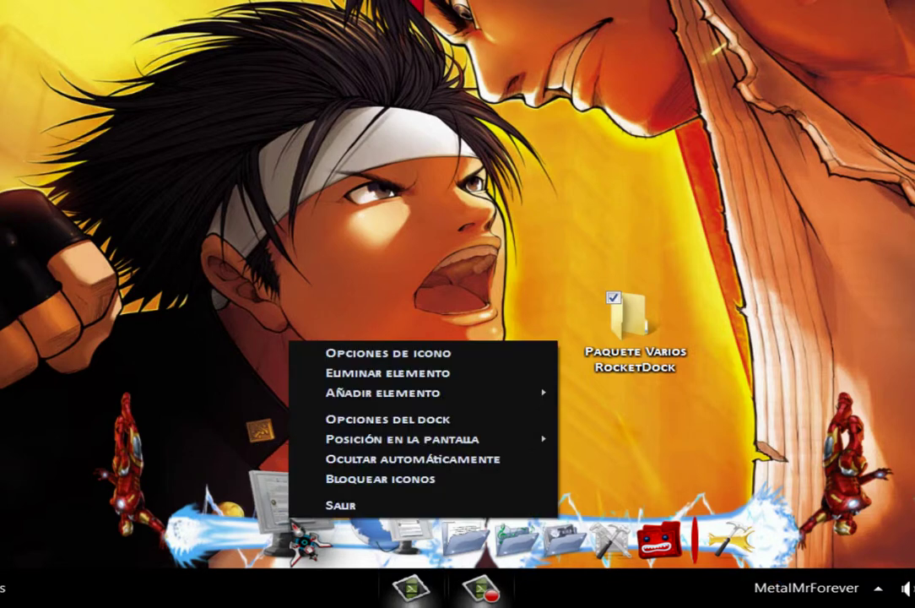
pyautogui.click(402, 363)
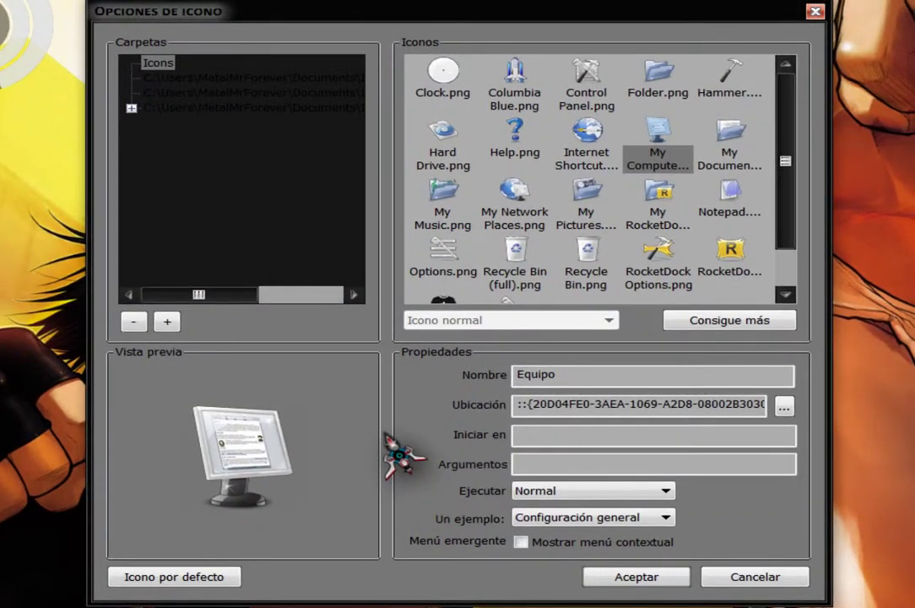
pyautogui.click(169, 323)
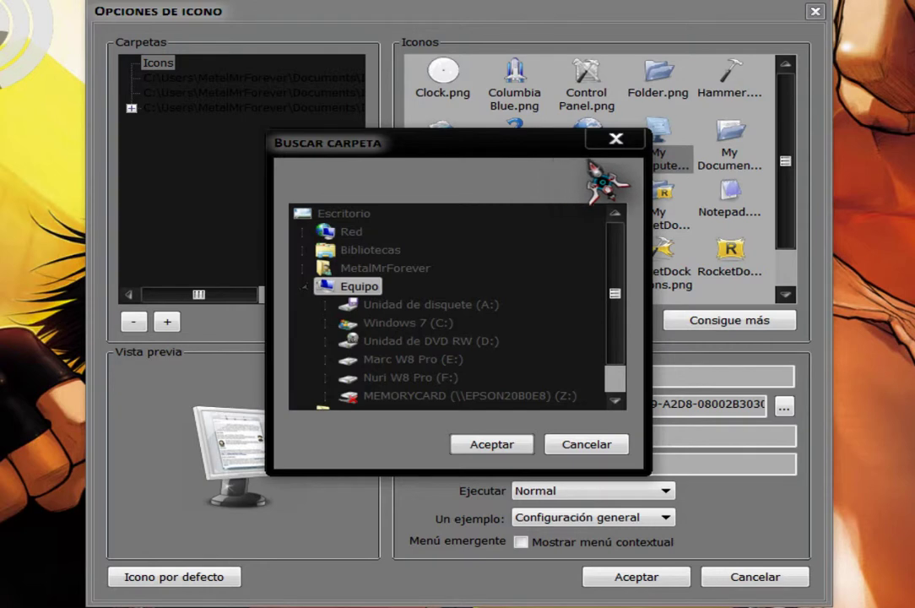
pyautogui.click(303, 268)
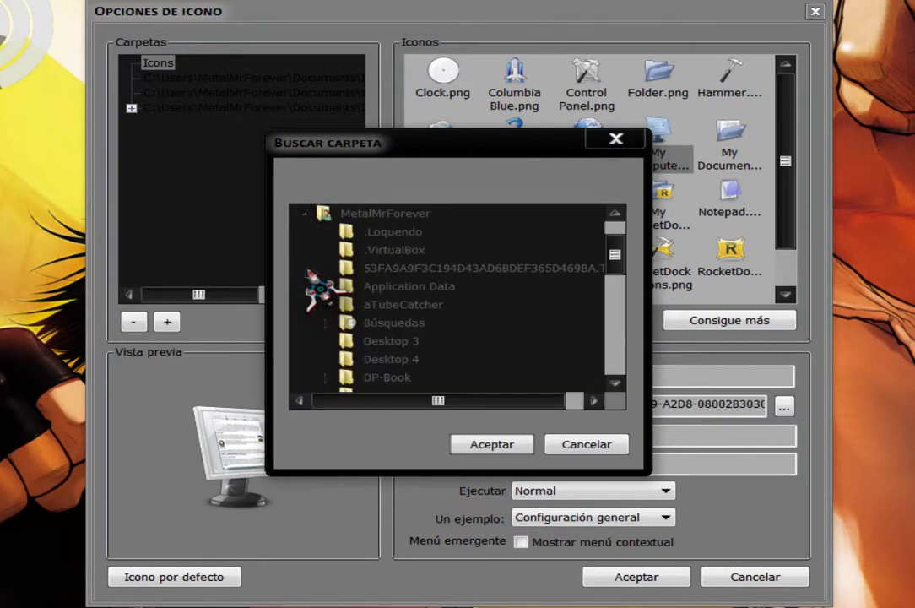
pyautogui.scroll(-2, 370, 287)
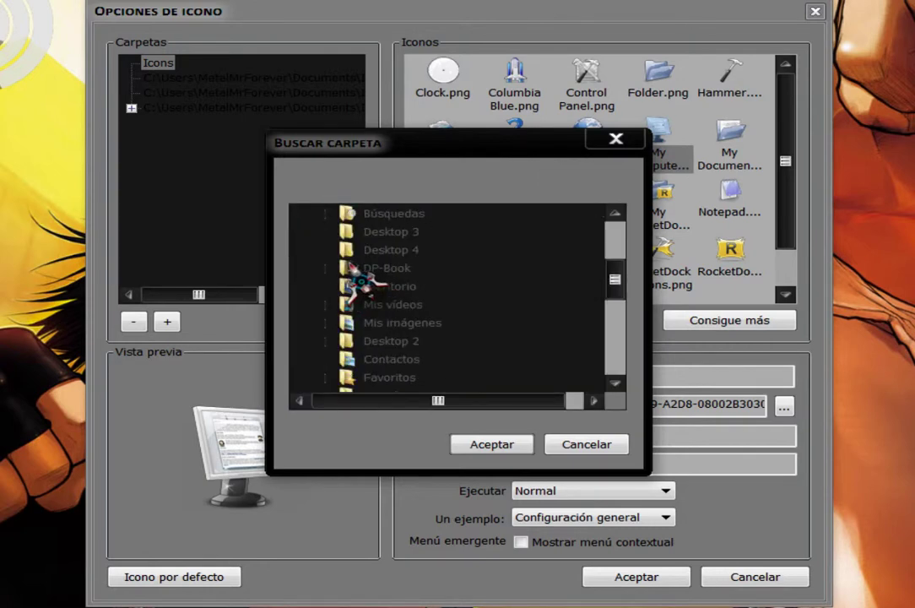
pyautogui.scroll(-2, 363, 284)
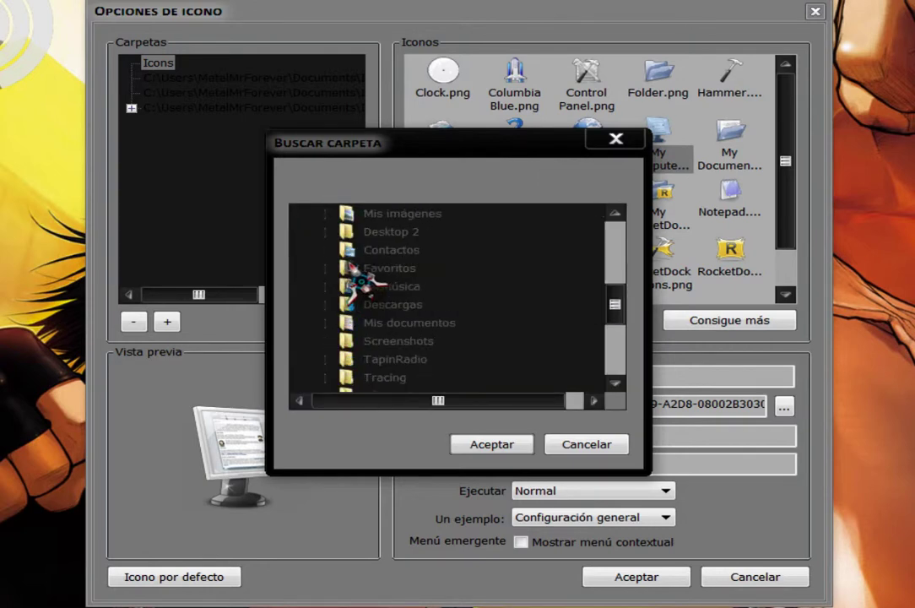
pyautogui.click(326, 323)
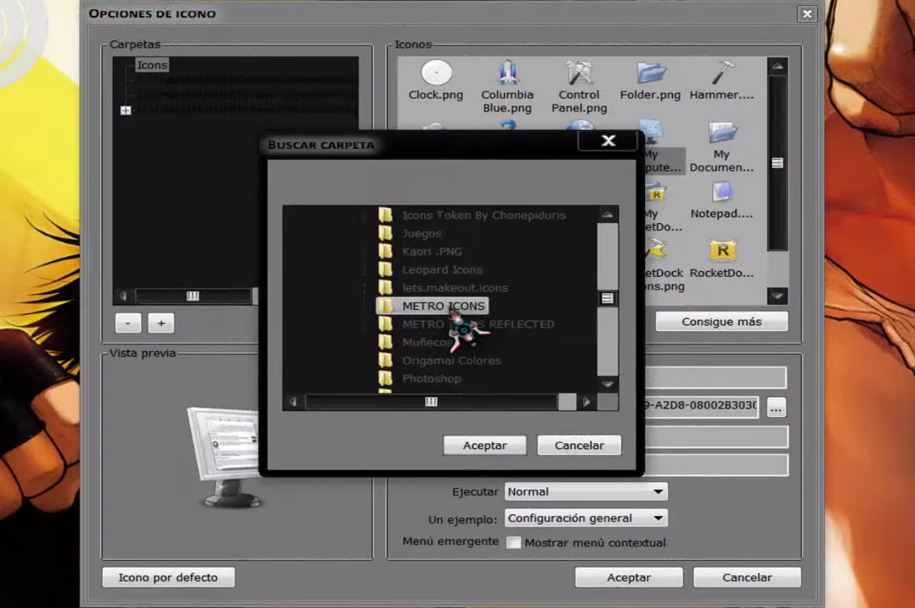
pyautogui.click(485, 444)
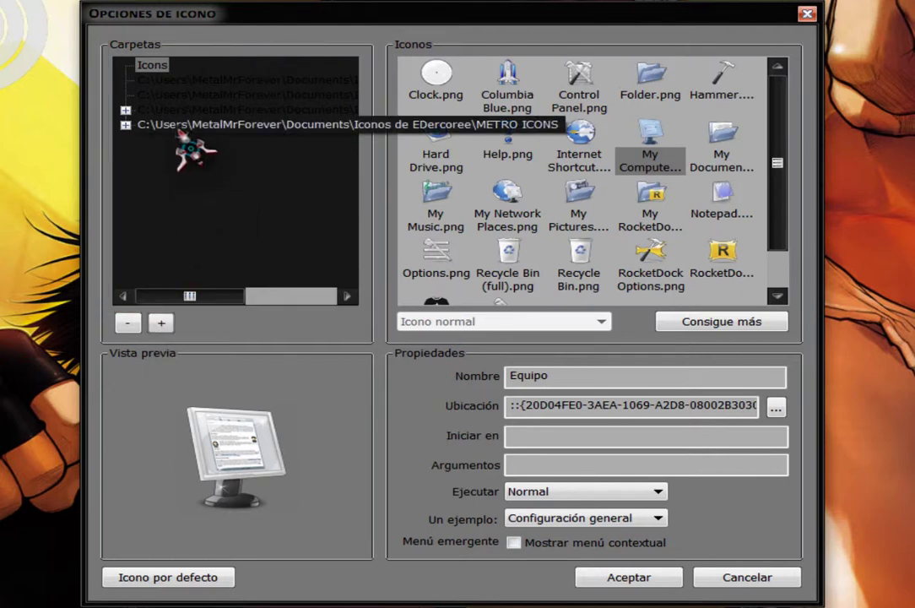
# - Assign Finder.png from the Folders & OS subfolder of METRO ICONS as the Equipo icon and accept the change
pyautogui.click(126, 125)
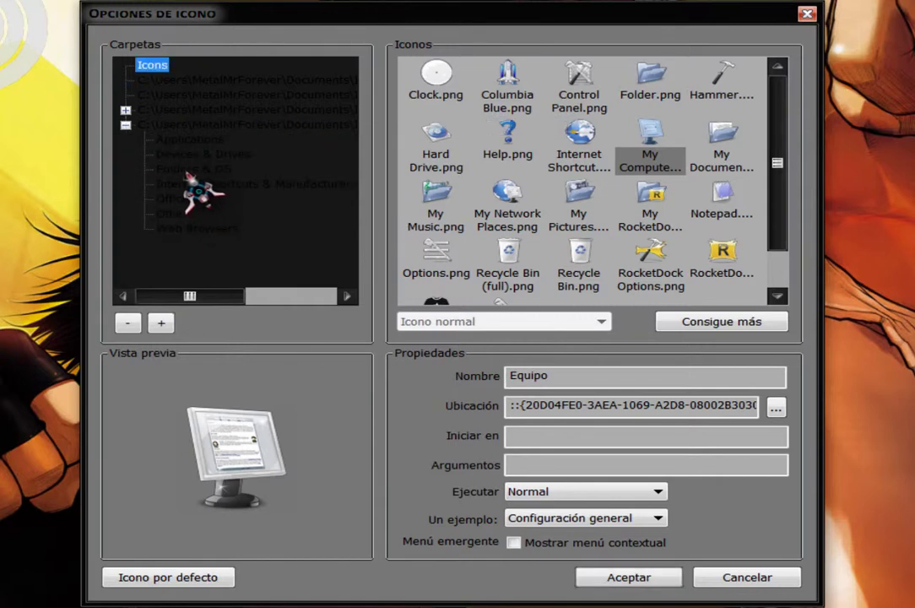
pyautogui.click(190, 168)
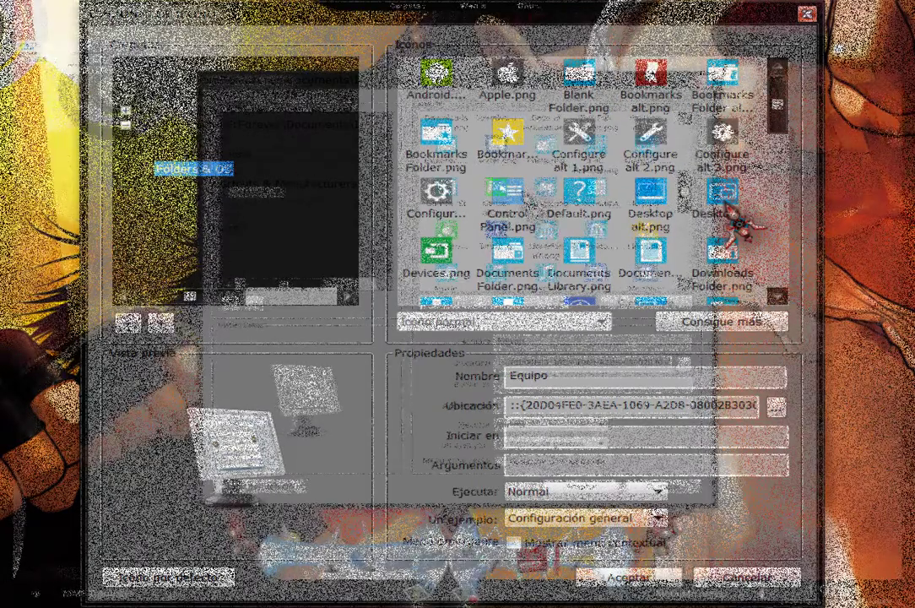
pyautogui.scroll(-5, 737, 221)
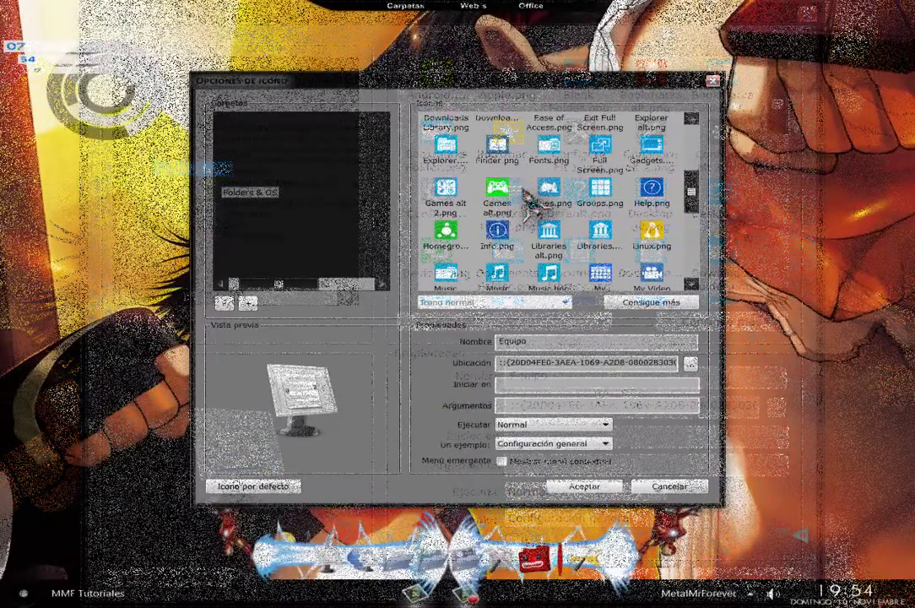
pyautogui.click(498, 150)
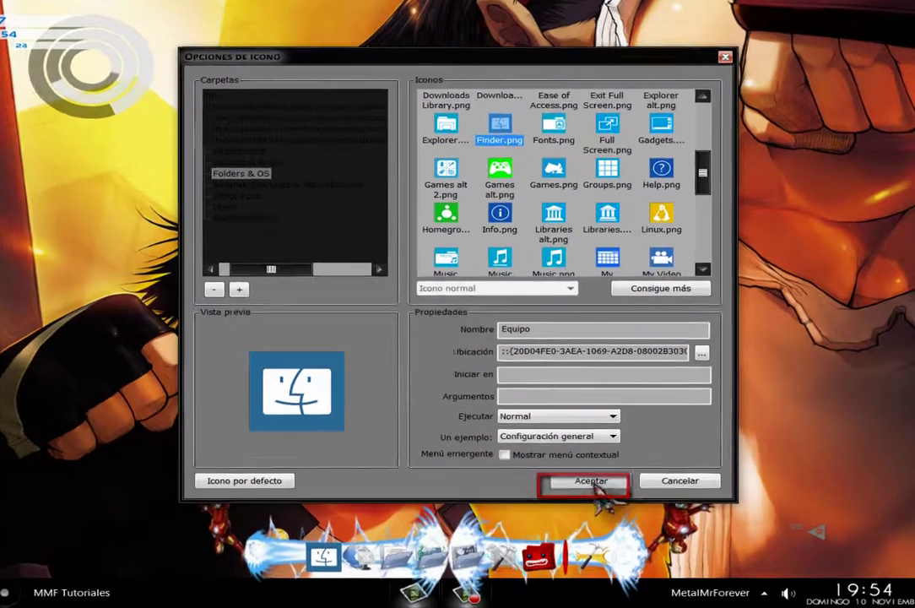
pyautogui.click(584, 486)
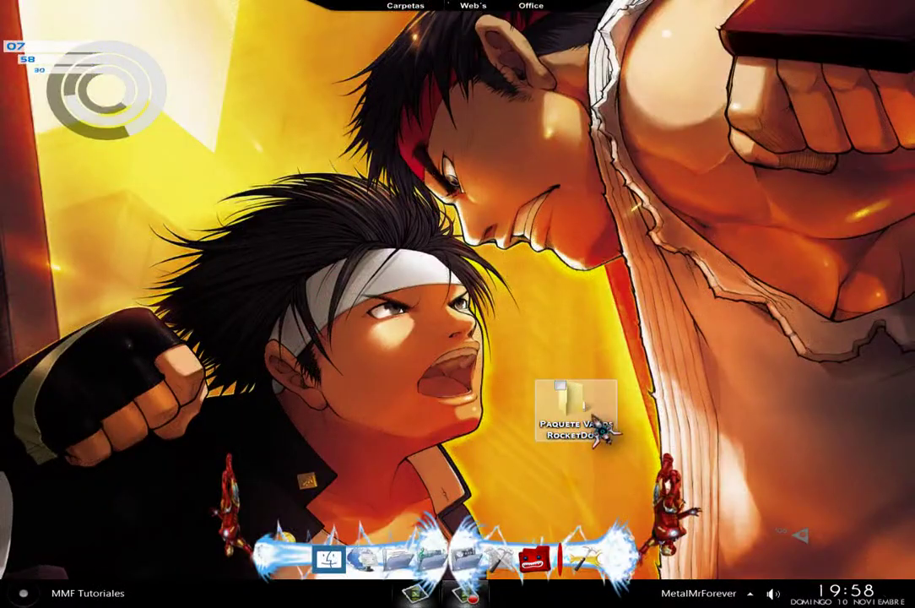
# - Copy the CD Drive, Shut-it-Down and StackDocklet folders from Docklets RocketDock inside the Paquete Varios RocketDock folder
pyautogui.doubleClick(582, 416)
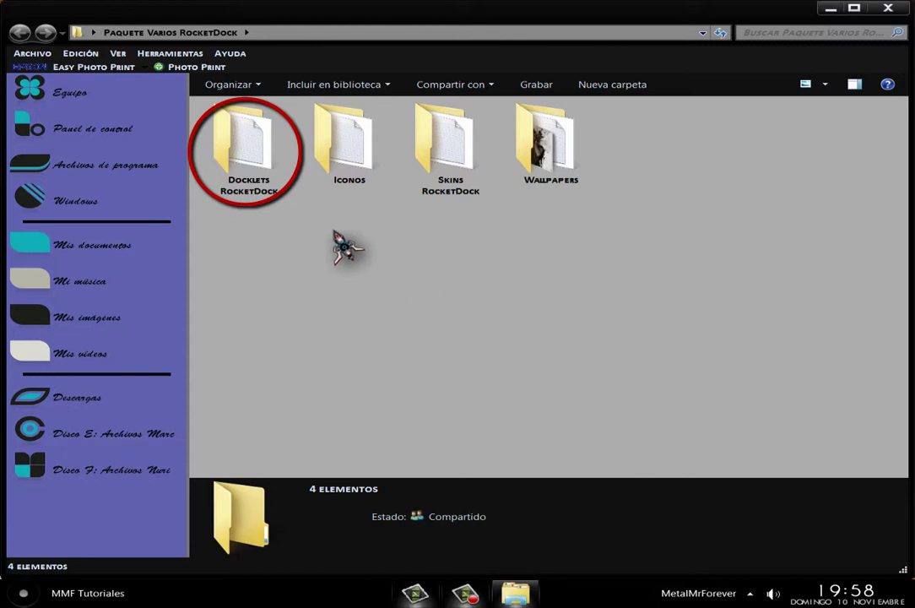
pyautogui.doubleClick(262, 165)
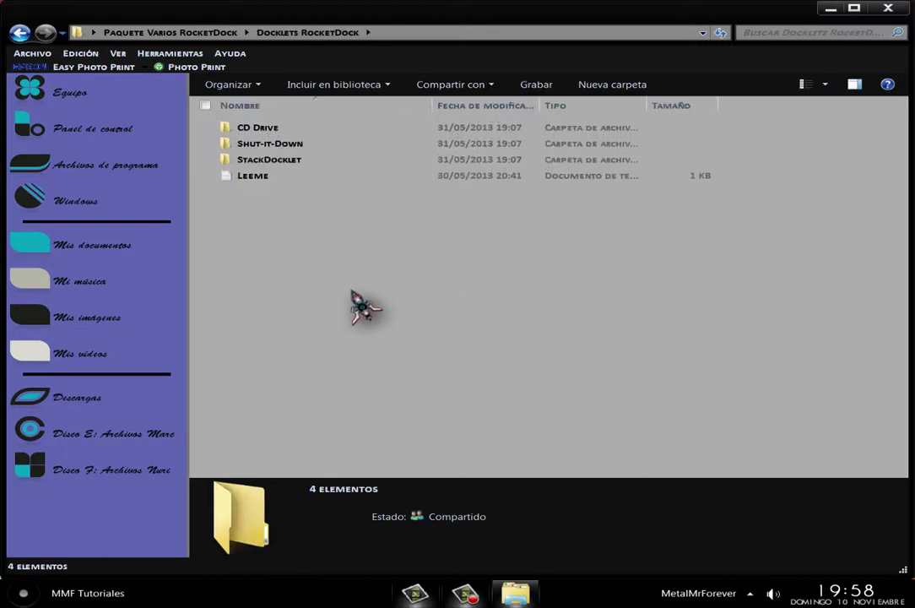
pyautogui.moveTo(250, 120); pyautogui.dragTo(234, 162)
pyautogui.rightClick(281, 136)
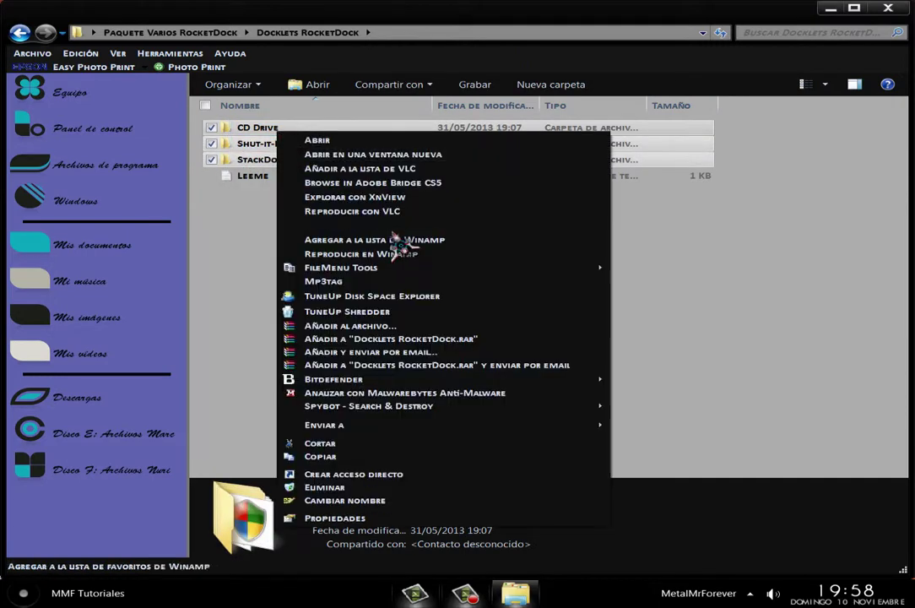
pyautogui.click(336, 457)
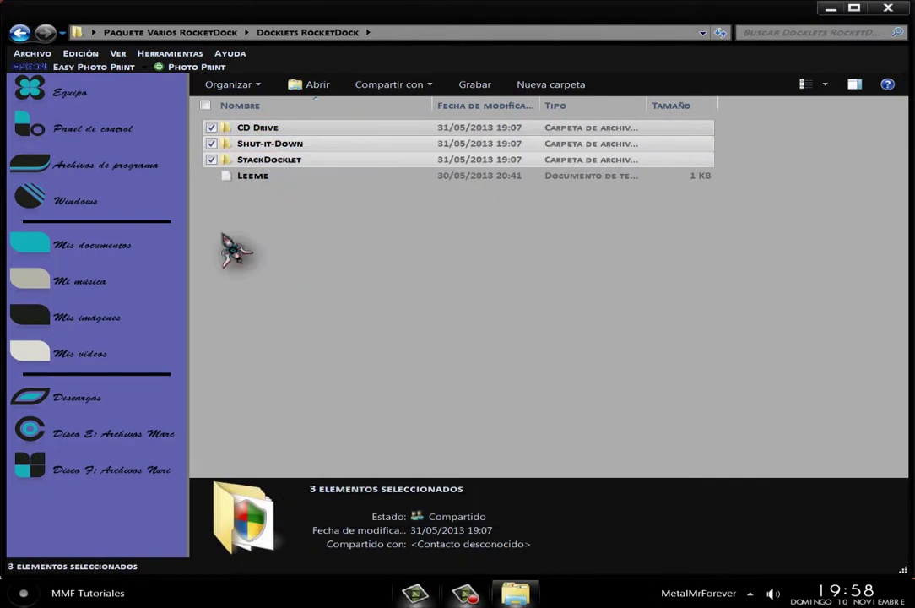
# - Open the Docklets folder of the RocketDock installation in Archivos de programa (x86)
pyautogui.click(102, 169)
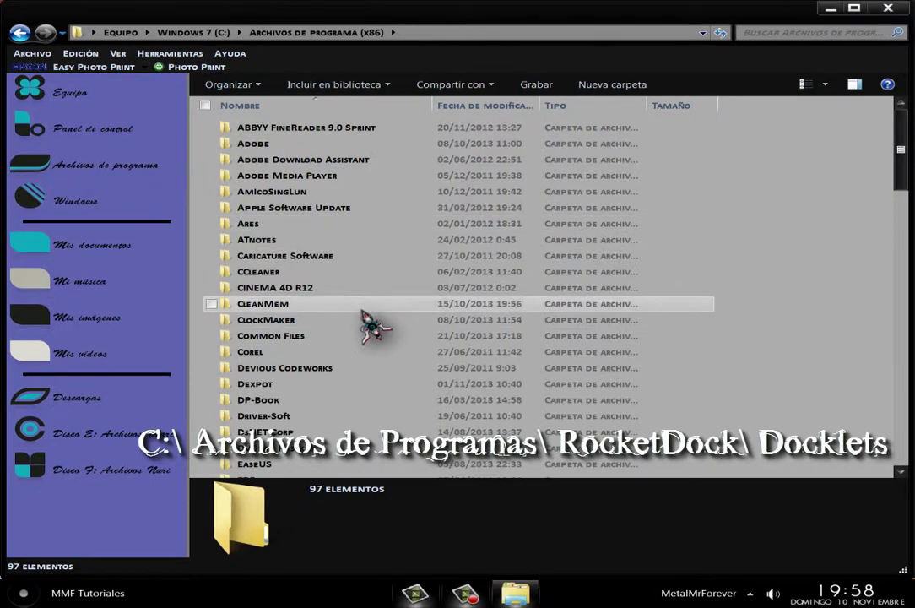
pyautogui.scroll(-10, 811, 274)
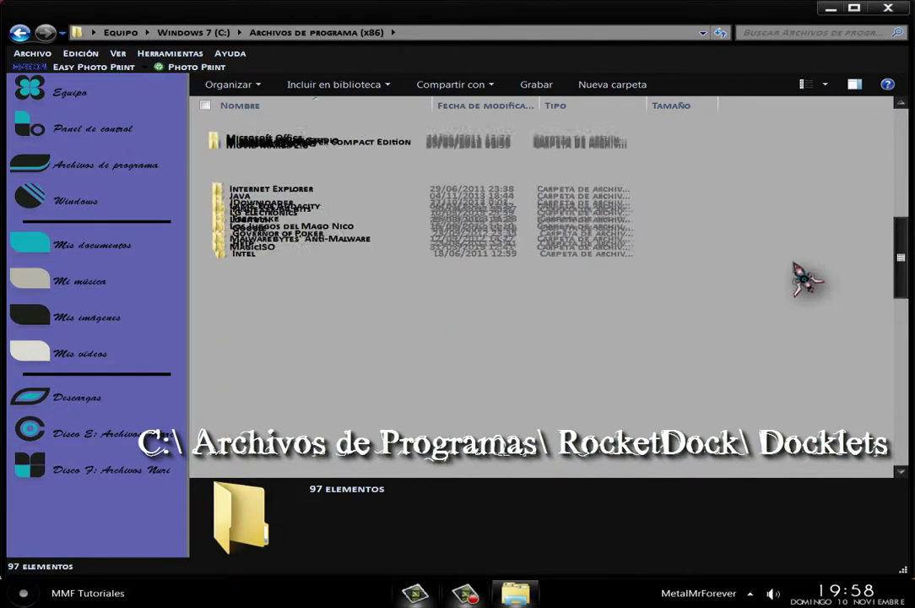
pyautogui.scroll(-8, 806, 278)
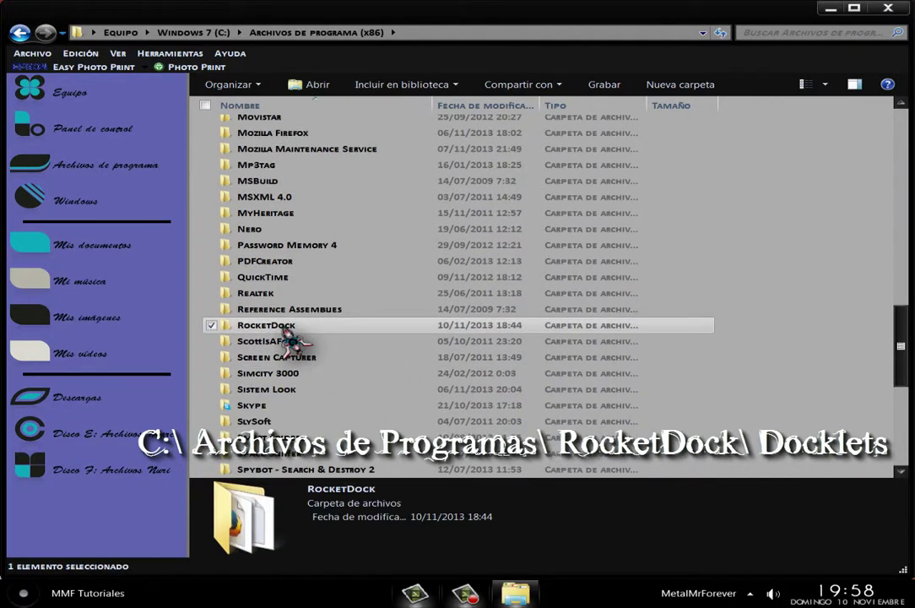
pyautogui.doubleClick(368, 325)
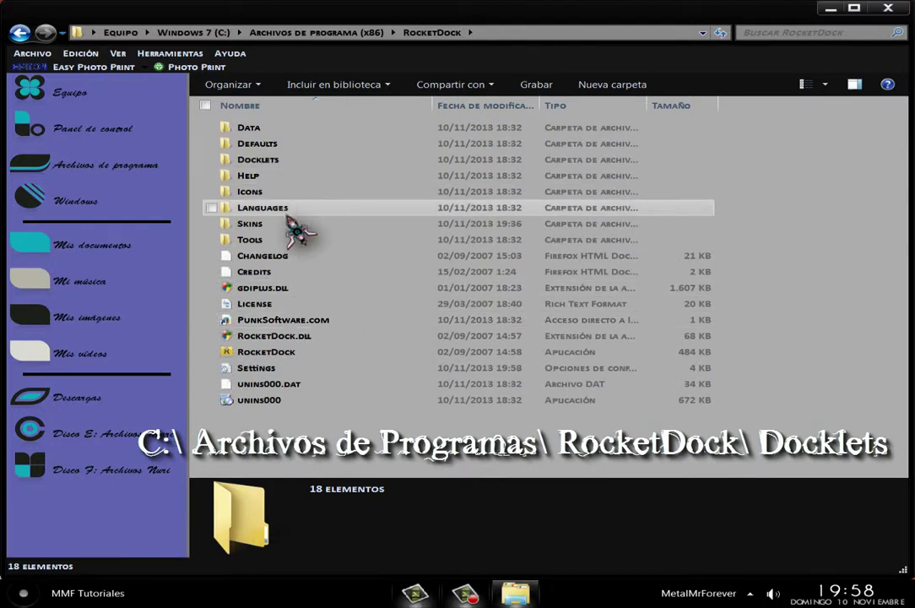
pyautogui.doubleClick(269, 164)
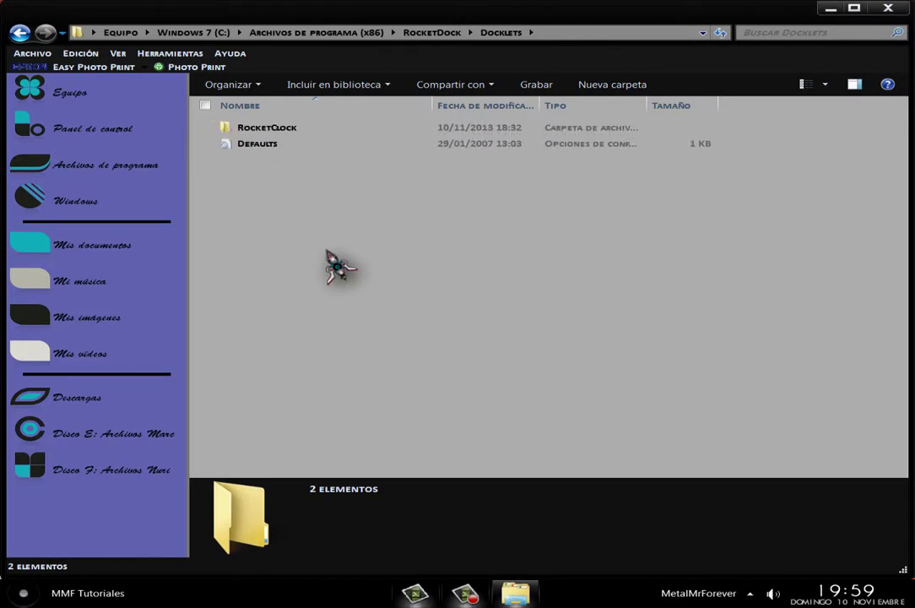
# - Paste the three copied docklet folders into RocketDock's Docklets folder and refresh the folder view
pyautogui.rightClick(338, 267)
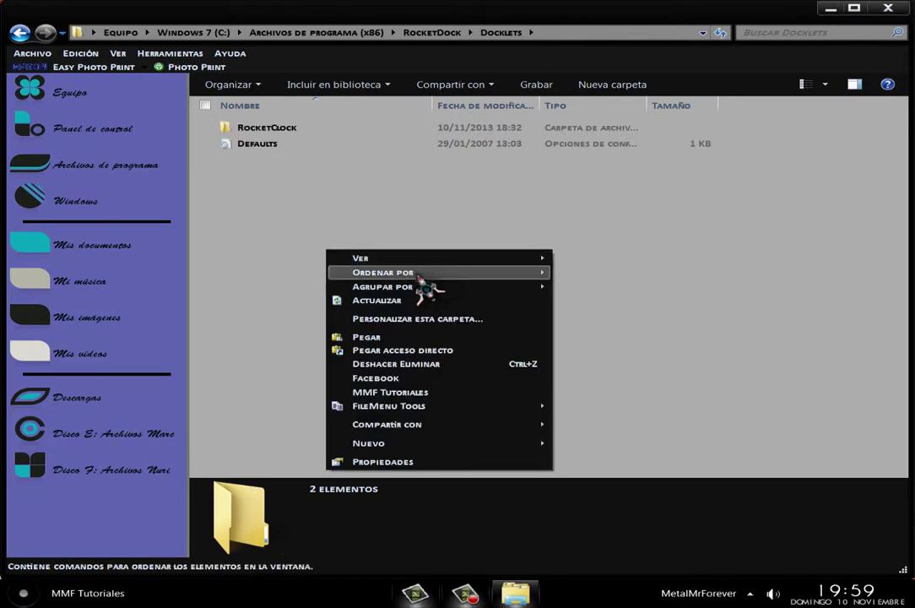
pyautogui.click(402, 338)
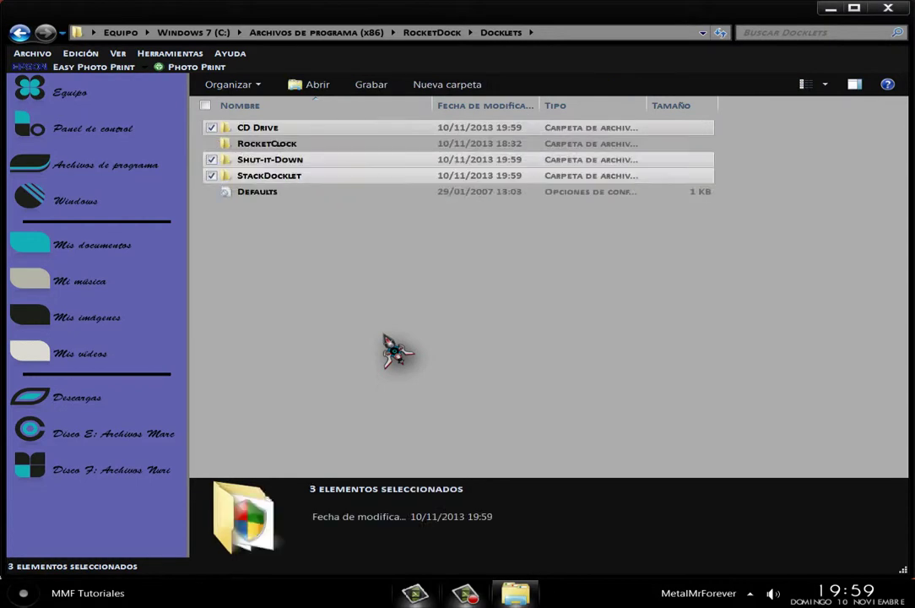
pyautogui.click(393, 353)
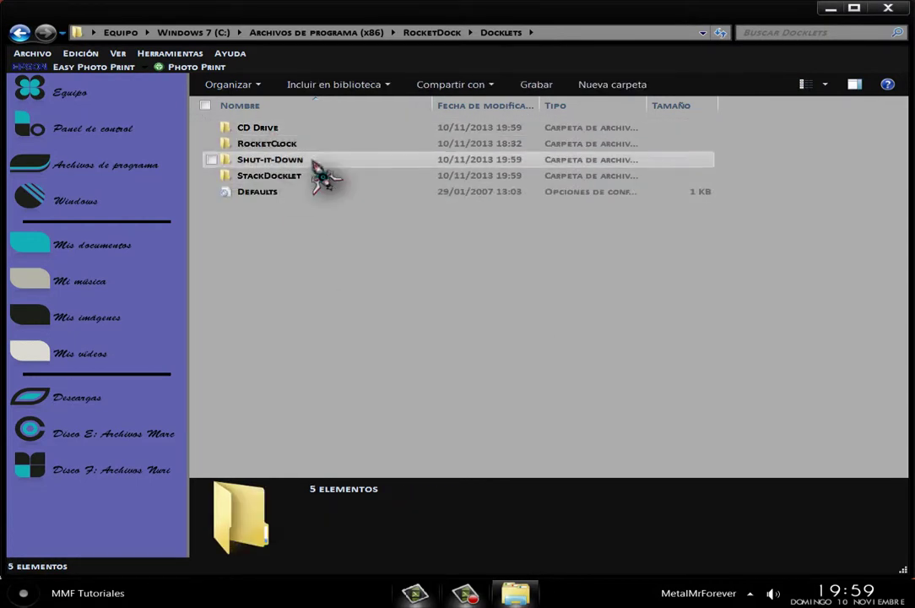
pyautogui.rightClick(429, 308)
pyautogui.click(482, 356)
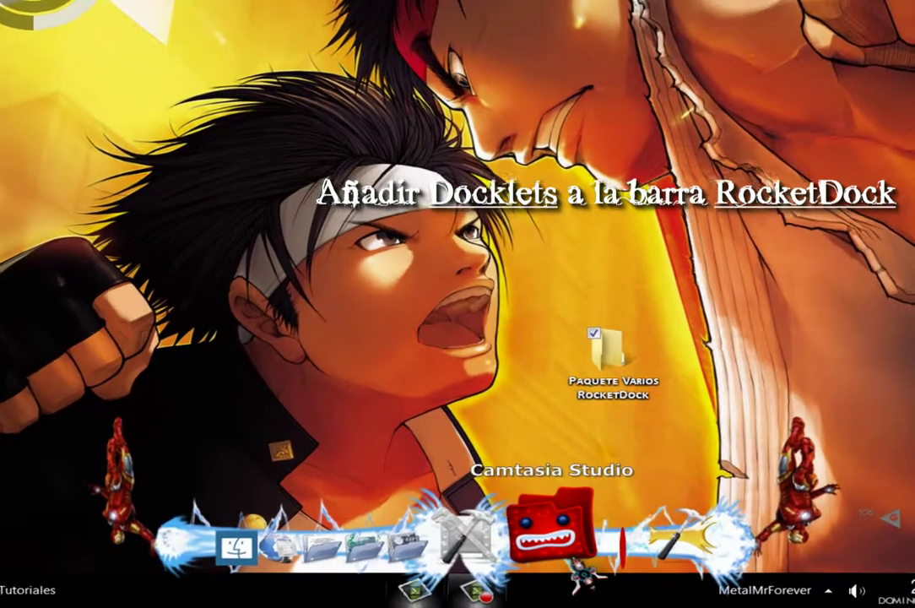
# - Add the OpenClose CD docklet to the dock beside the Camtasia Studio icon and try its docklet configuration
pyautogui.rightClick(601, 549)
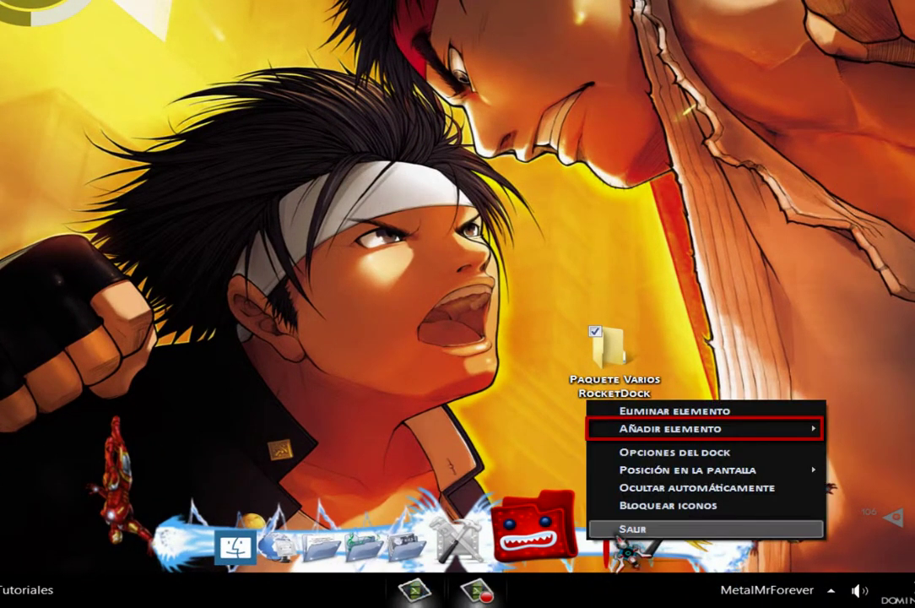
pyautogui.moveTo(663, 434)
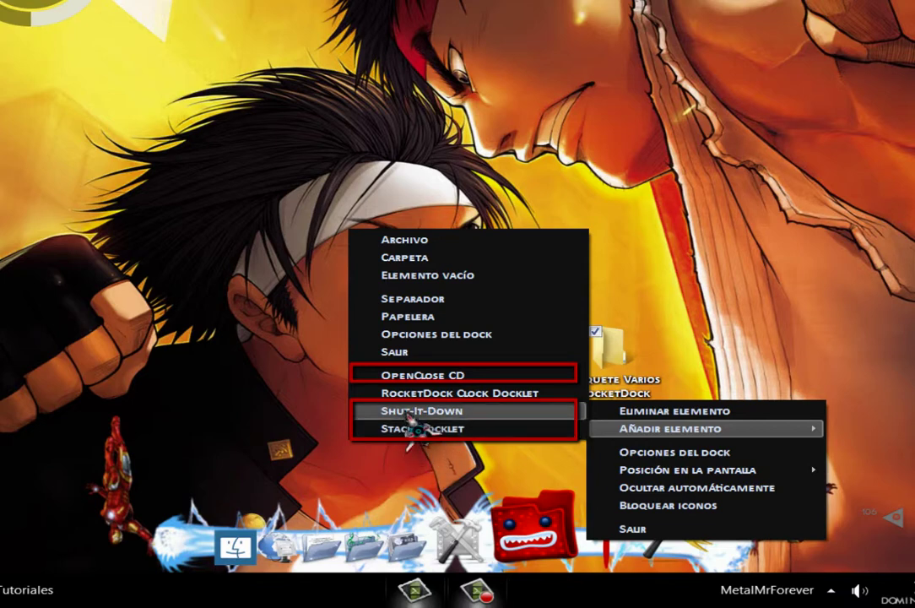
pyautogui.click(422, 377)
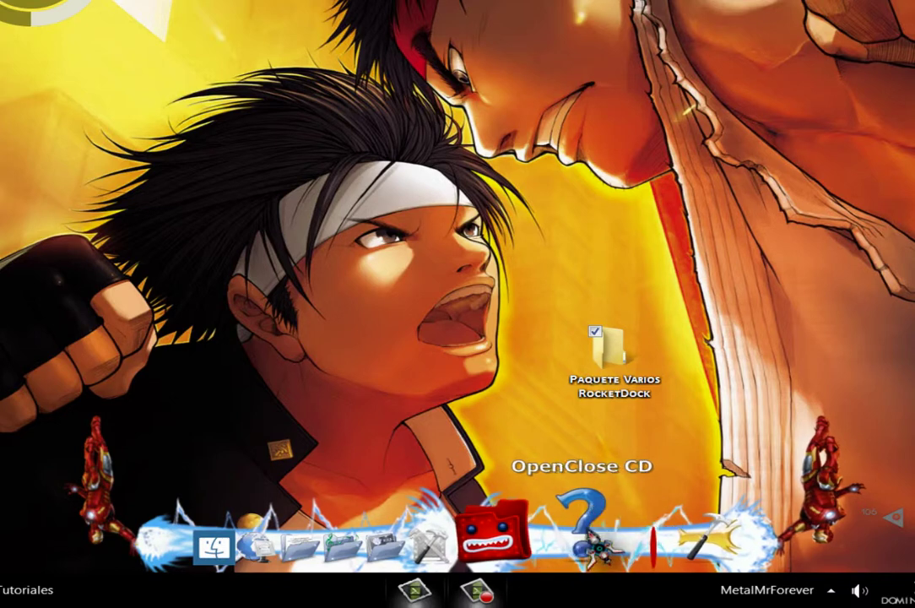
pyautogui.rightClick(616, 557)
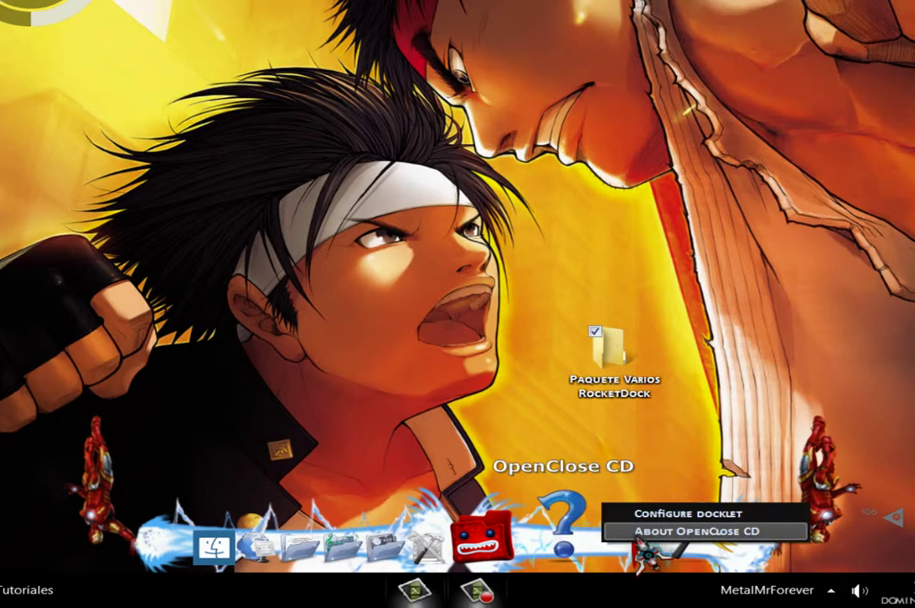
pyautogui.click(667, 512)
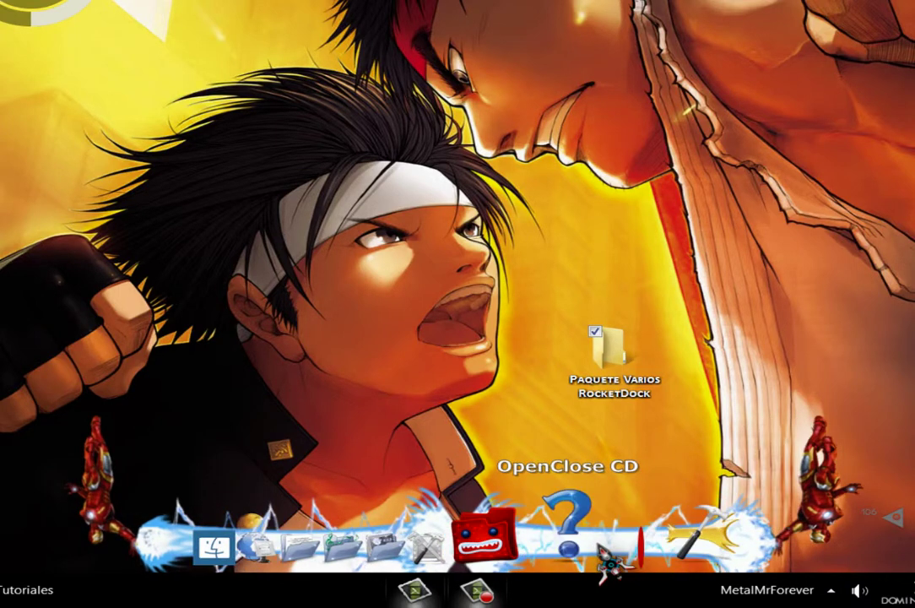
# - Add the Shut-It-Down docklet to the dock next to the OpenClose CD docklet
pyautogui.rightClick(621, 549)
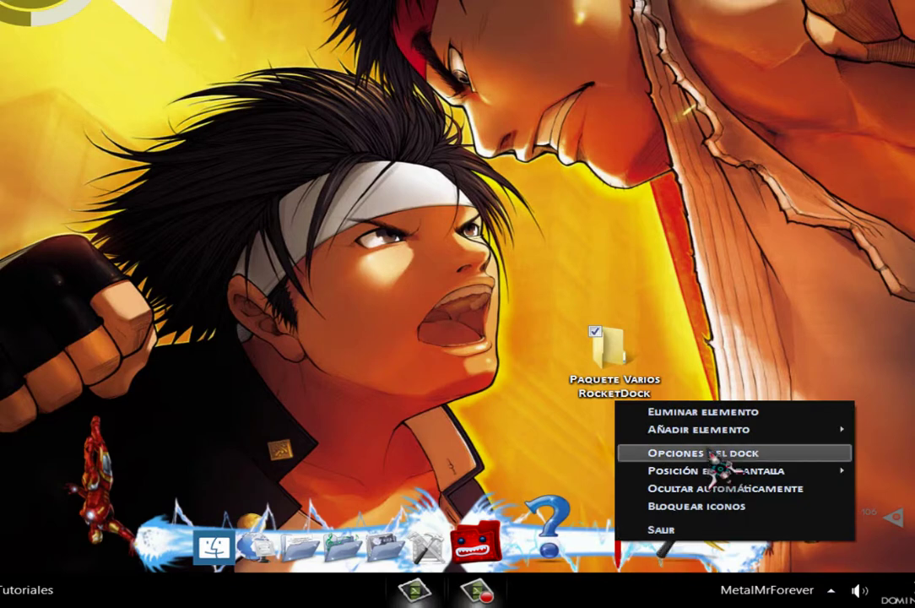
pyautogui.moveTo(716, 430)
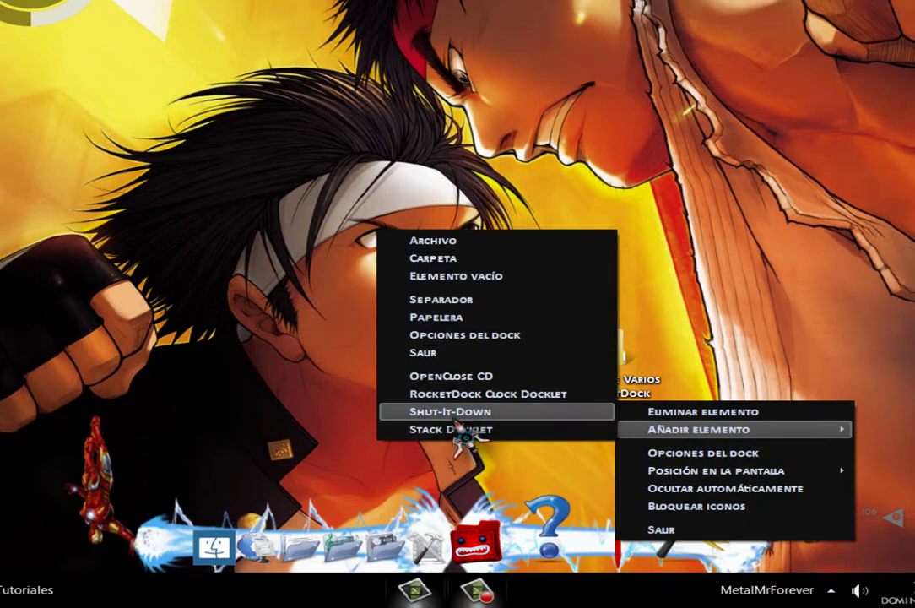
pyautogui.click(456, 413)
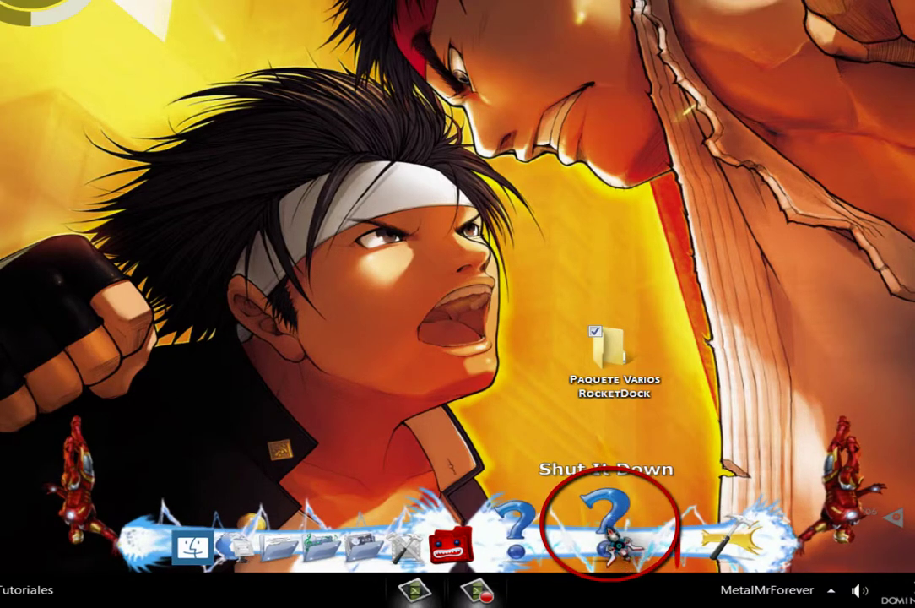
# - Test the Shut It Down docklet by viewing its shutdown choices and cancelling, and run the OpenClose CD docklet
pyautogui.click(605, 519)
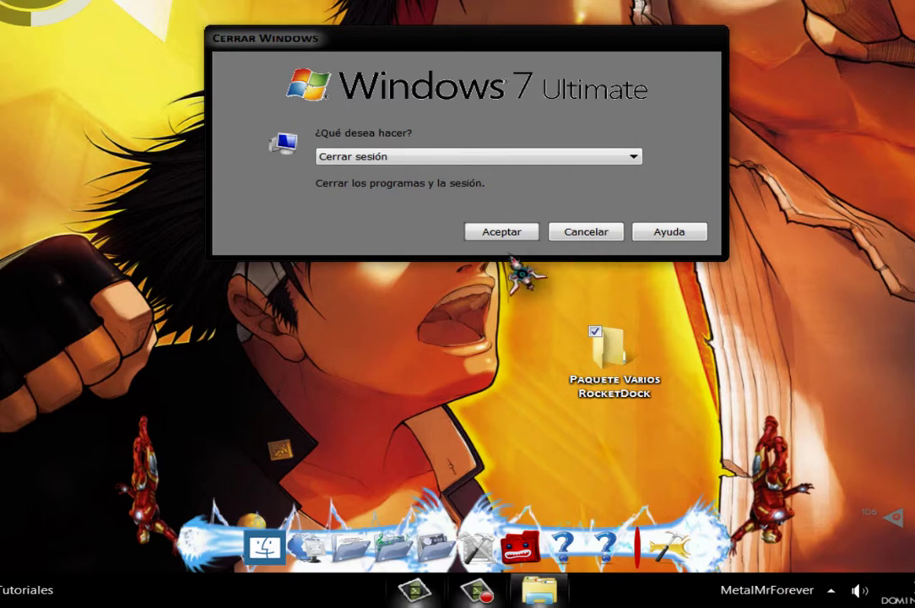
pyautogui.click(634, 157)
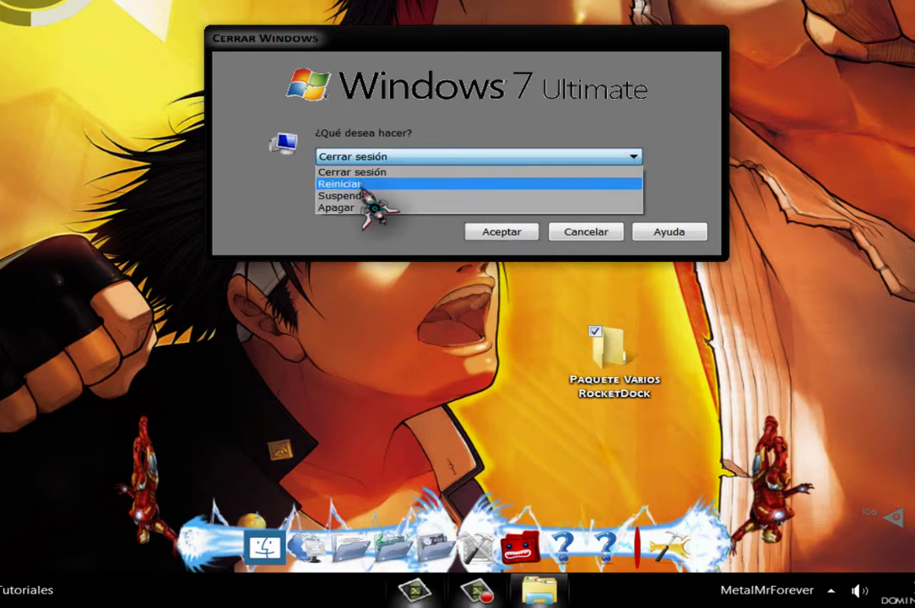
pyautogui.click(588, 236)
pyautogui.click(591, 238)
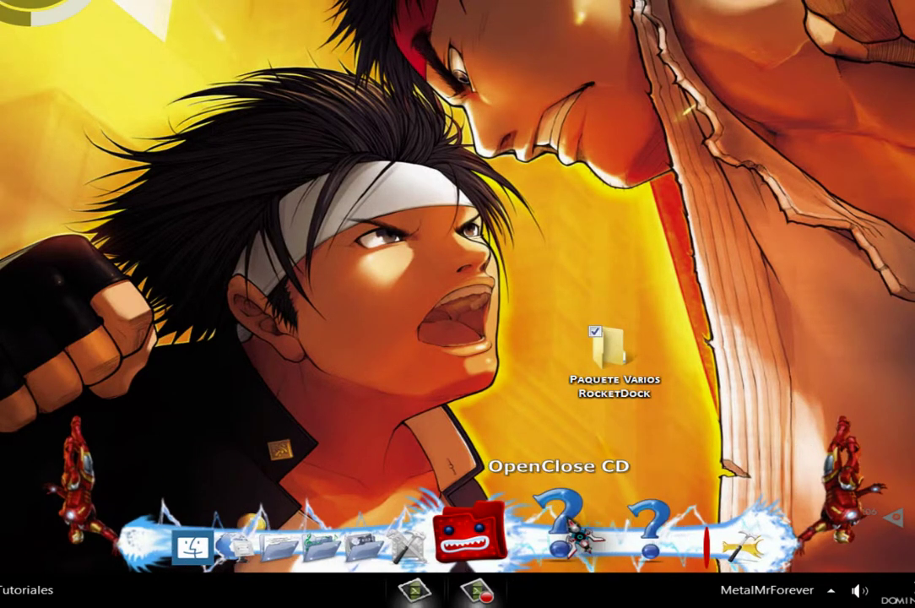
pyautogui.click(576, 538)
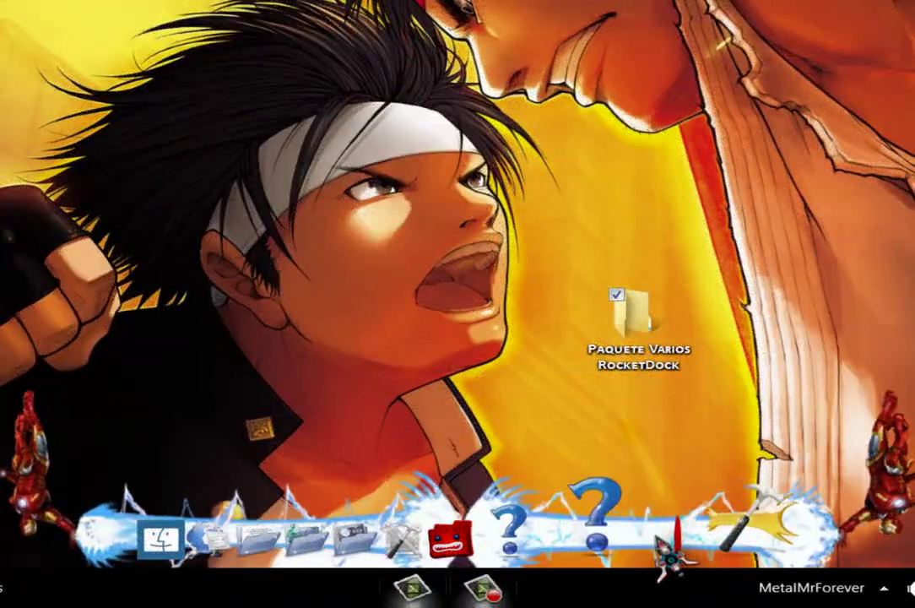
# - Add a Stack Docklet to the dock beside the Shut It Down docklet
pyautogui.rightClick(667, 545)
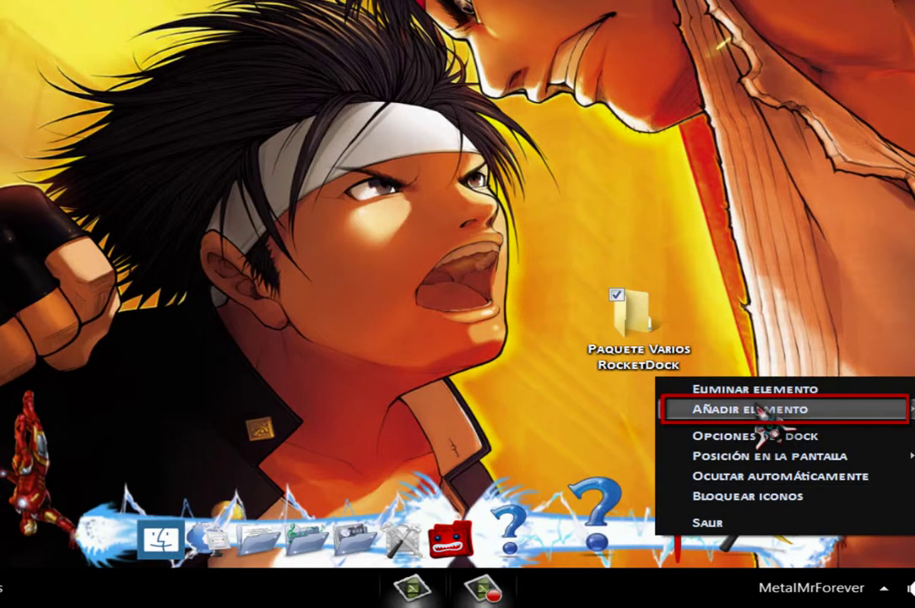
pyautogui.moveTo(764, 412)
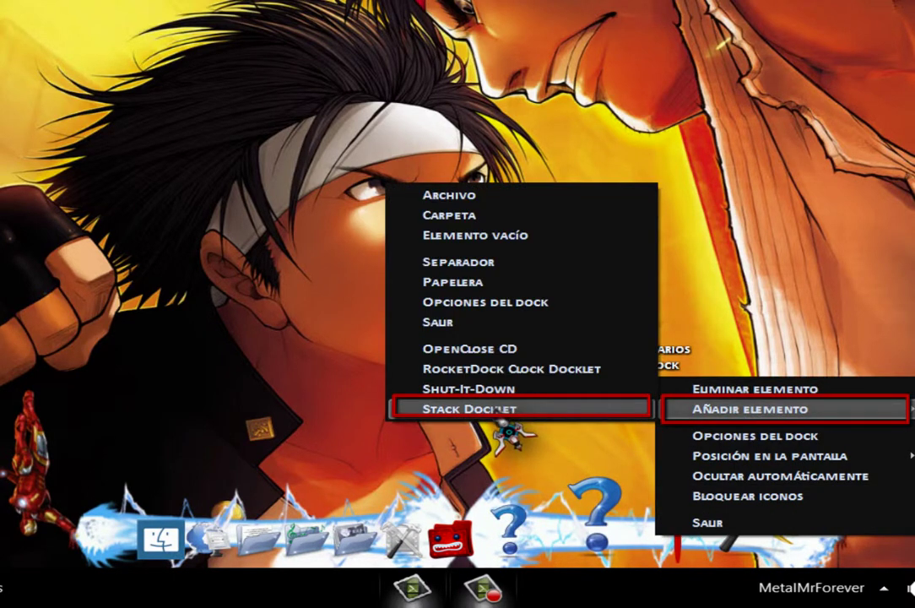
pyautogui.click(504, 414)
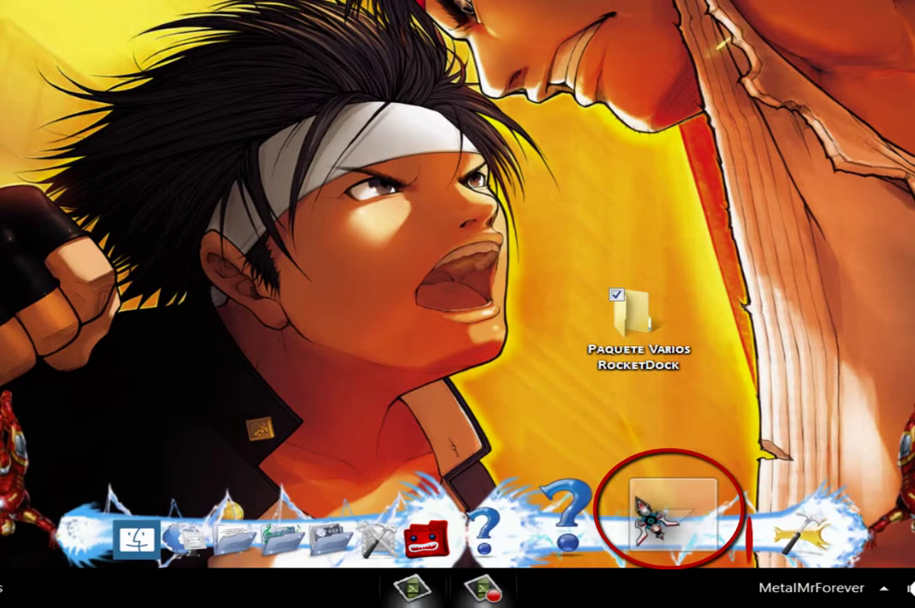
pyautogui.moveTo(679, 539)
pyautogui.mouseDown()
pyautogui.moveTo(664, 500)
pyautogui.moveTo(650, 538)
pyautogui.moveTo(667, 538)
pyautogui.mouseUp()
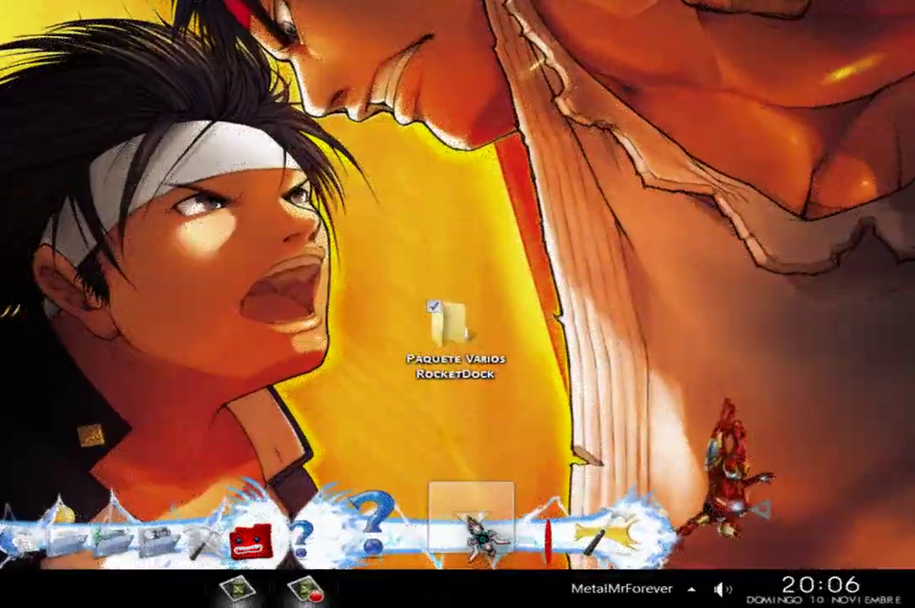
# - Open the icon options of the new Stack Docklet and choose Navegadores as its filesystem folder
pyautogui.rightClick(651, 511)
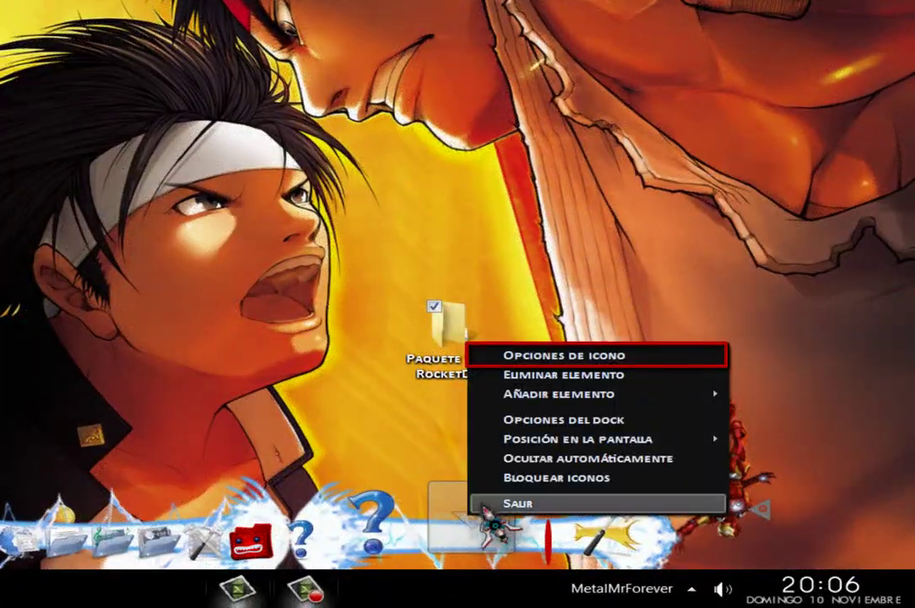
pyautogui.click(537, 354)
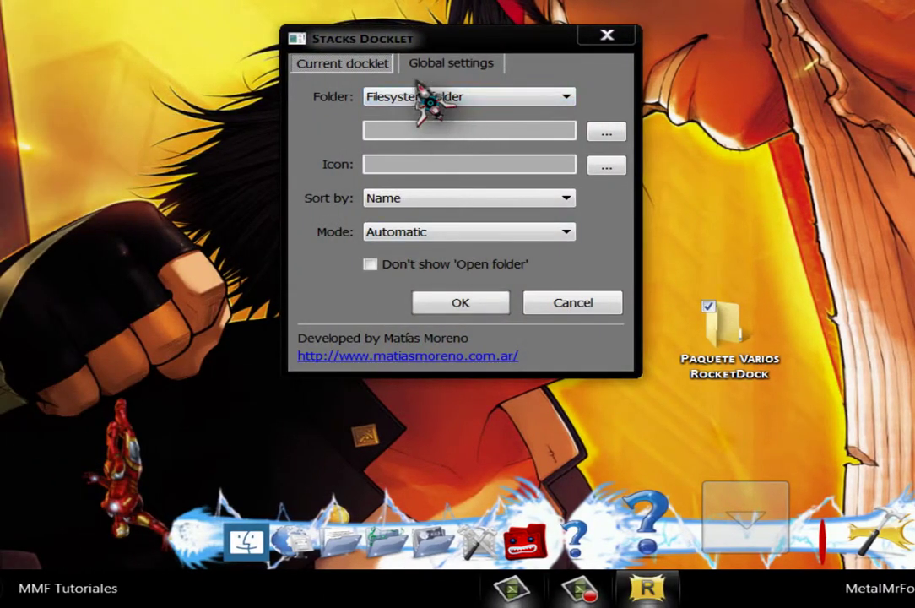
pyautogui.moveTo(375, 68); pyautogui.dragTo(460, 47)
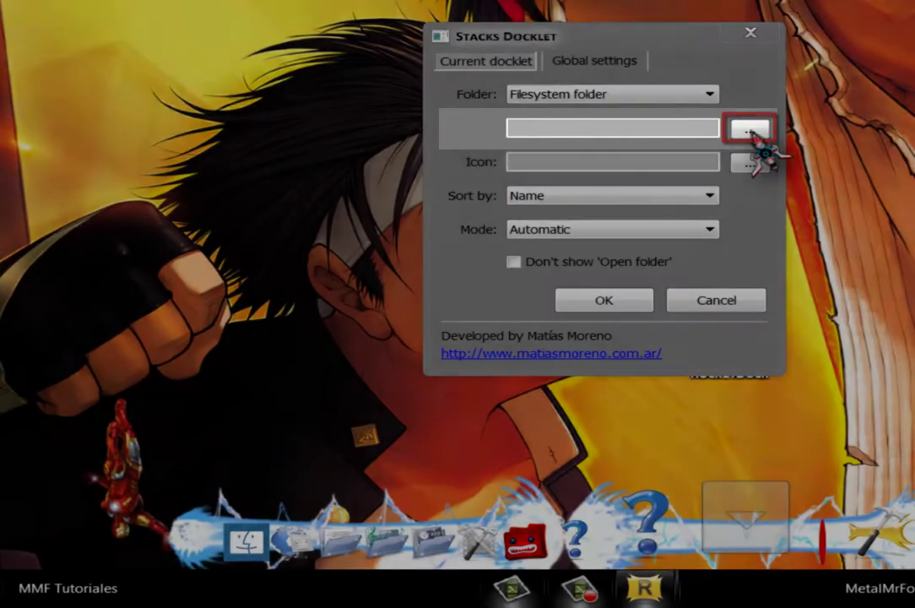
pyautogui.click(748, 129)
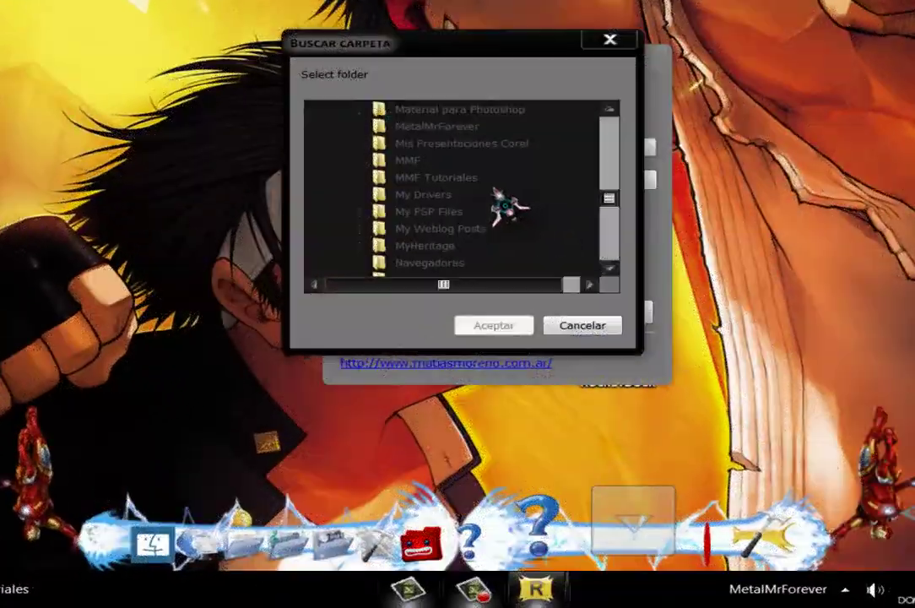
pyautogui.scroll(-1, 504, 205)
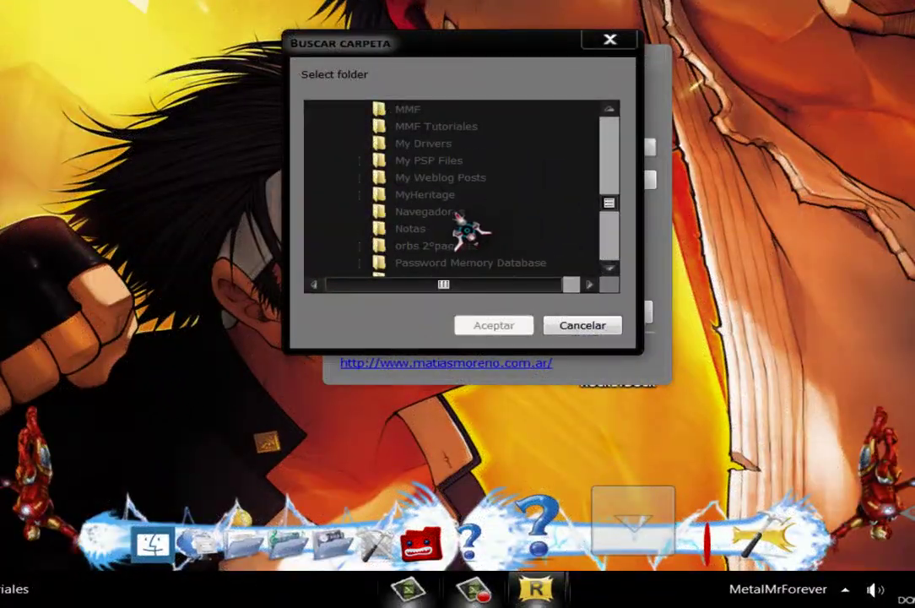
pyautogui.click(455, 212)
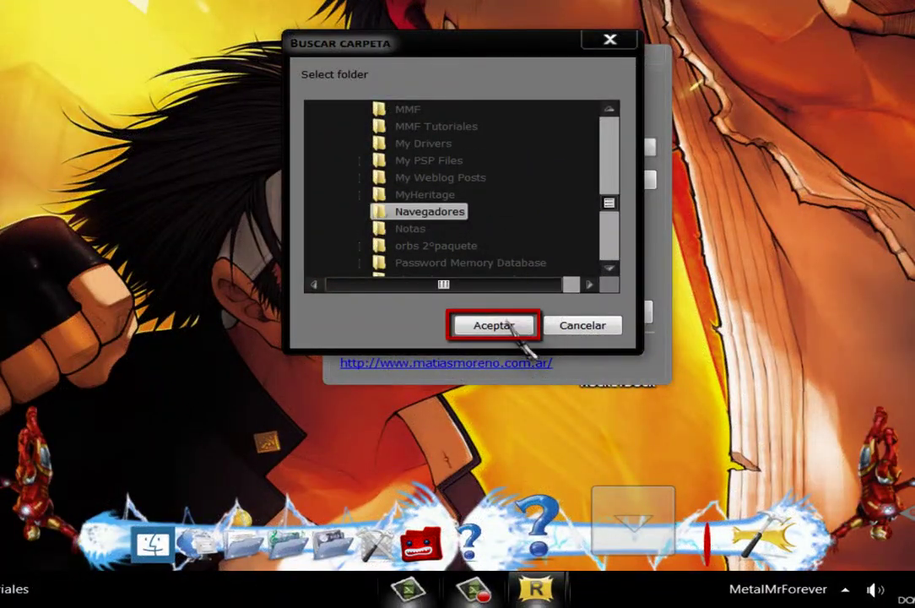
pyautogui.click(494, 325)
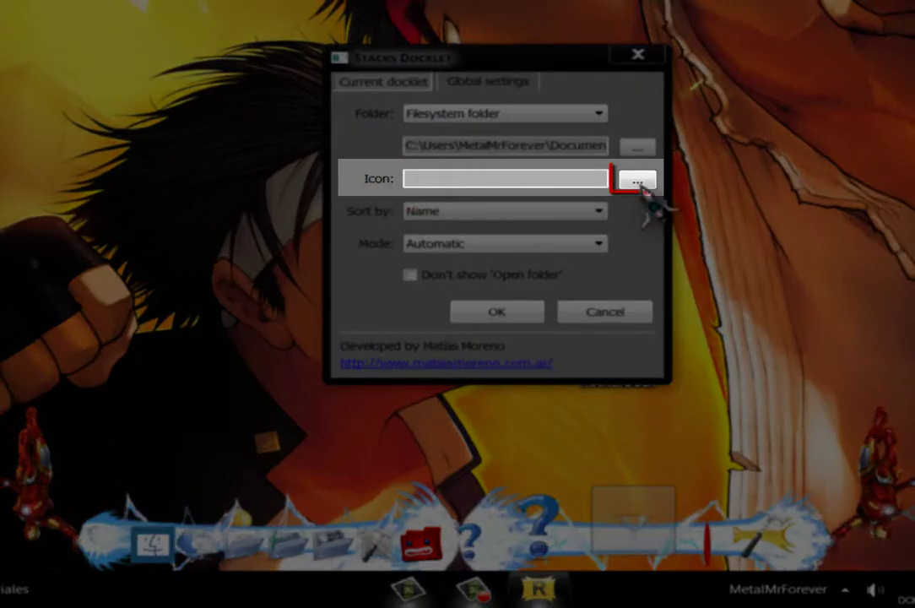
# - Assign Downloads.png from the Folders & OS icon folder as the Stack Docklet's icon
pyautogui.click(639, 182)
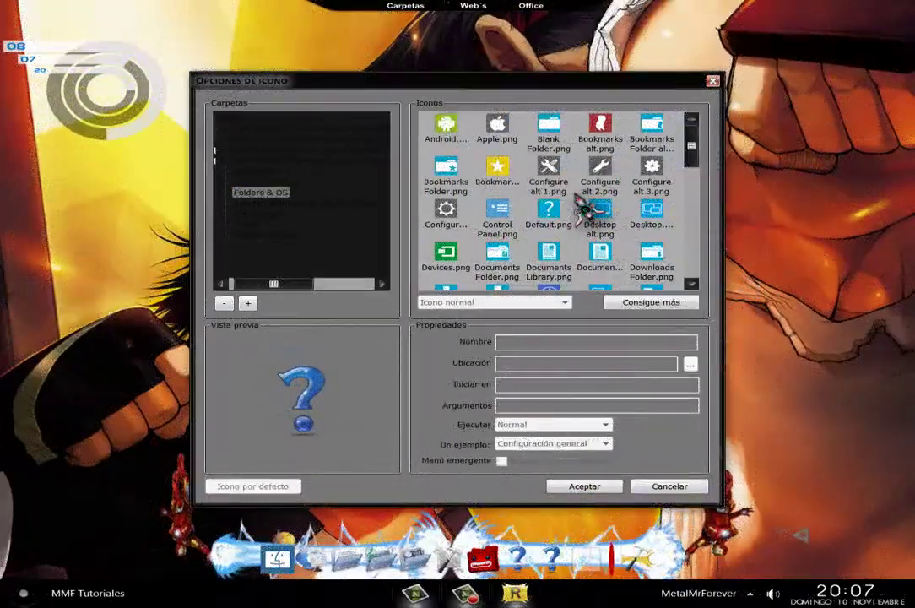
pyautogui.scroll(-1, 583, 207)
pyautogui.click(498, 180)
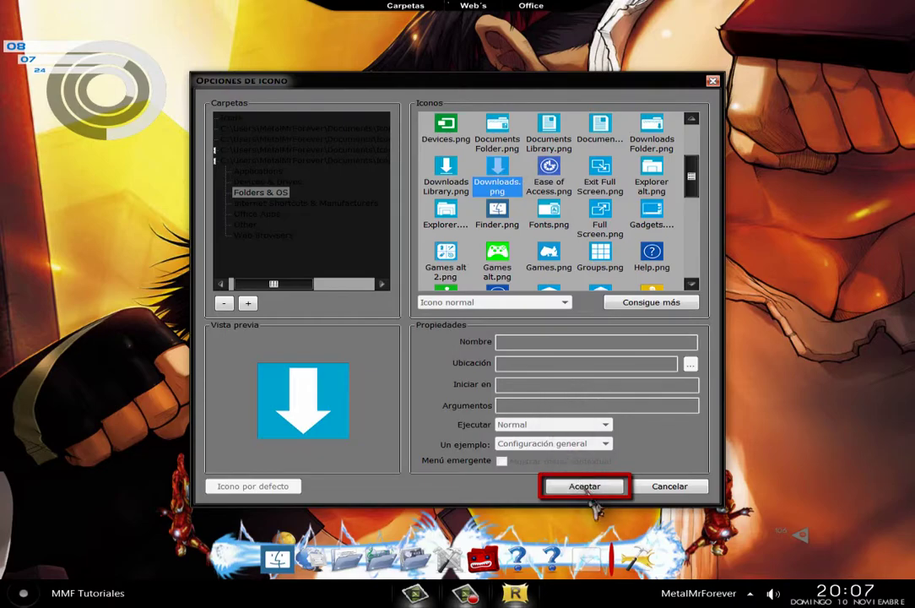
pyautogui.click(588, 494)
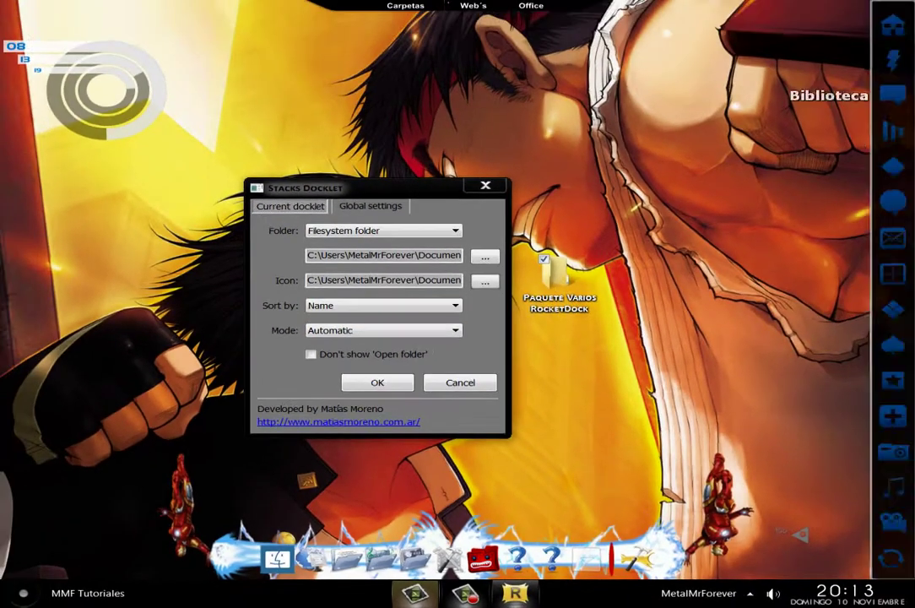
# - View the Biblioteca stack's grid layout as a reference, set the new Stack Docklet's mode to Fan and accept the settings
pyautogui.click(895, 125)
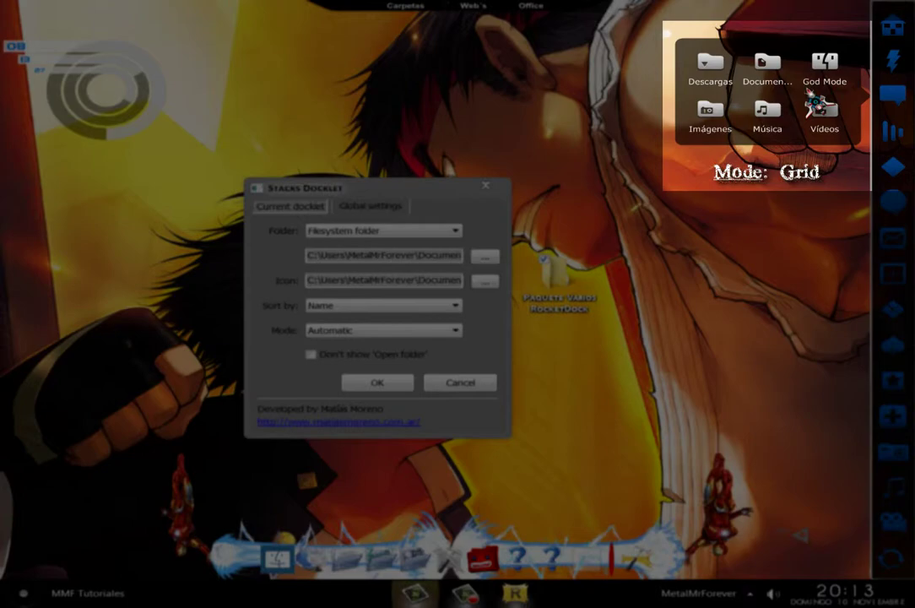
pyautogui.click(879, 95)
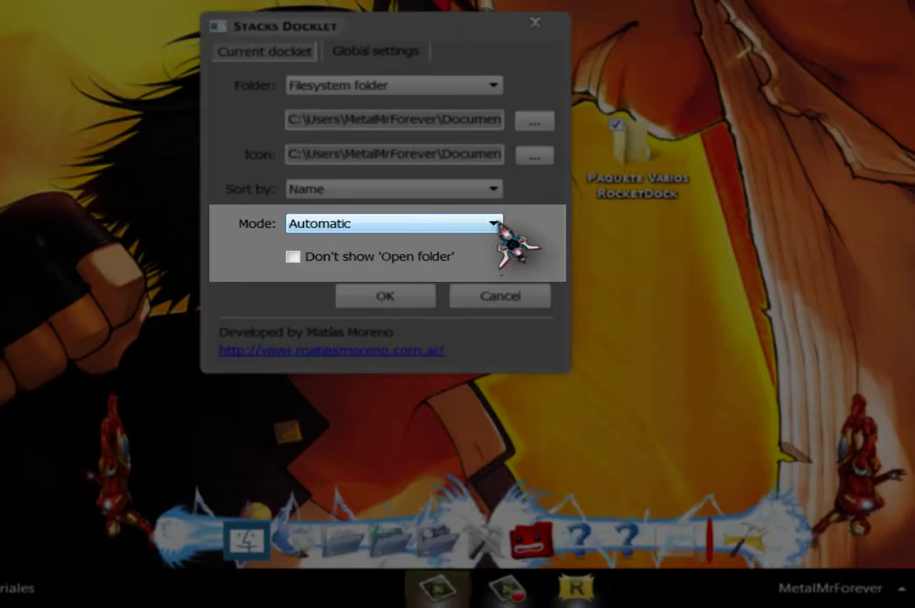
pyautogui.click(488, 242)
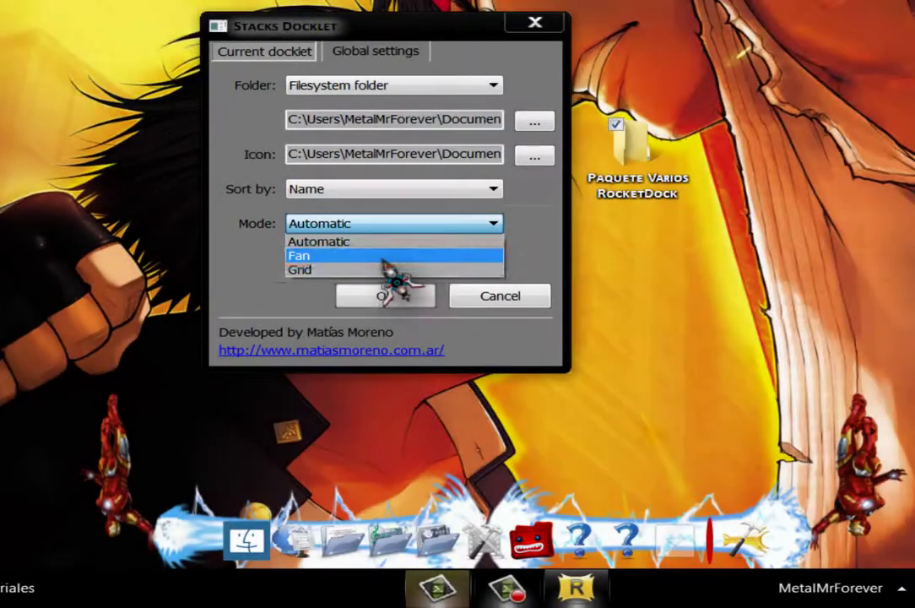
pyautogui.click(384, 256)
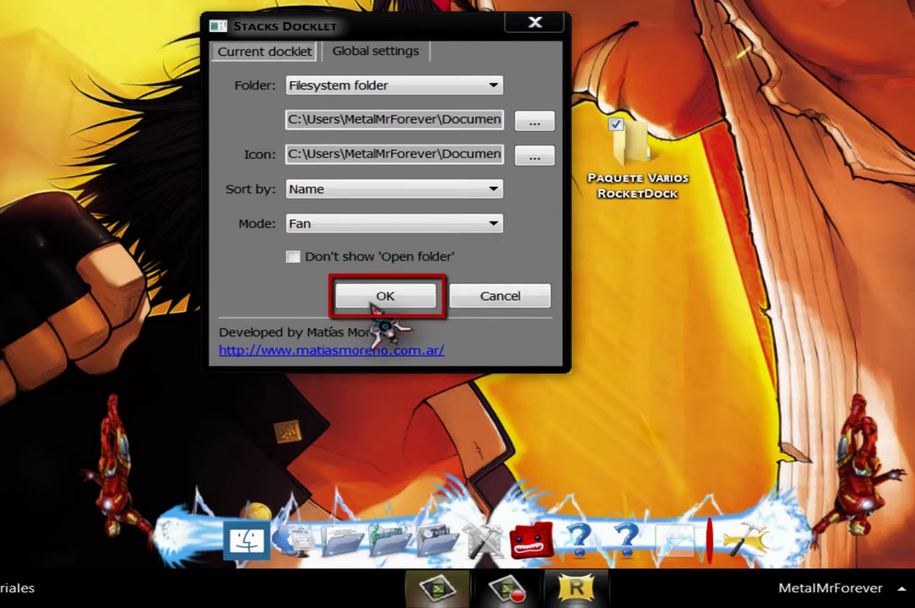
pyautogui.click(389, 302)
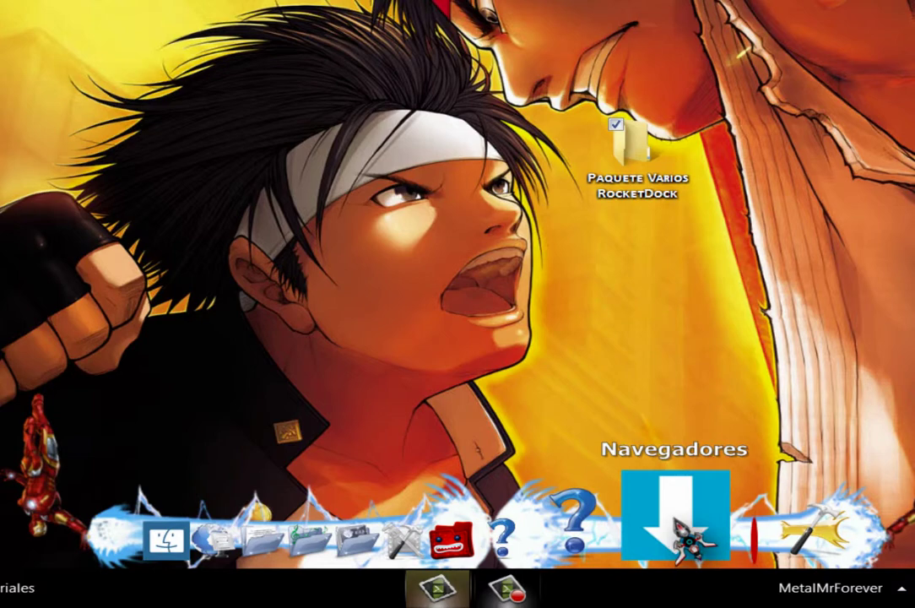
# - Expand the Navegadores stack to check its fan layout and compare it with the Biblioteca stack's grid
pyautogui.click(680, 528)
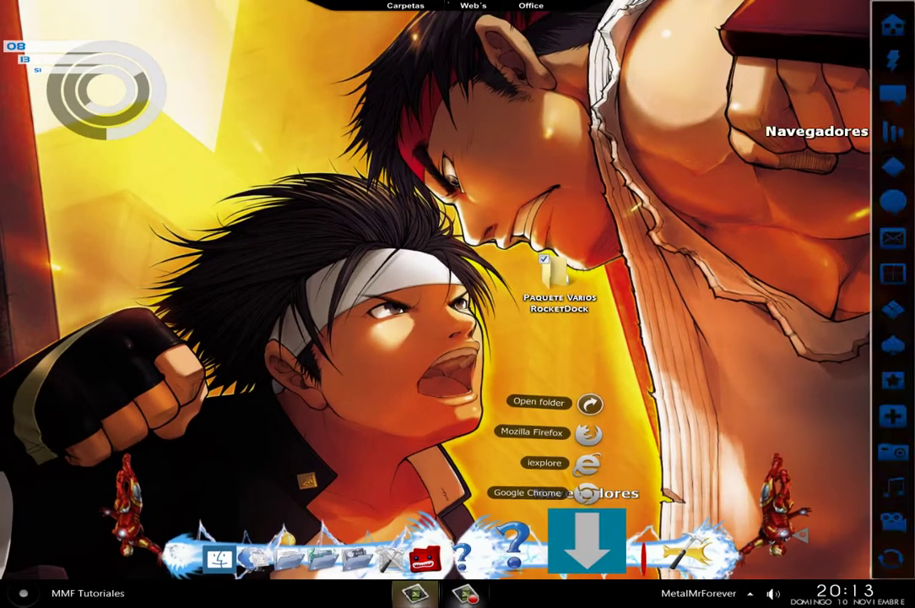
pyautogui.click(895, 110)
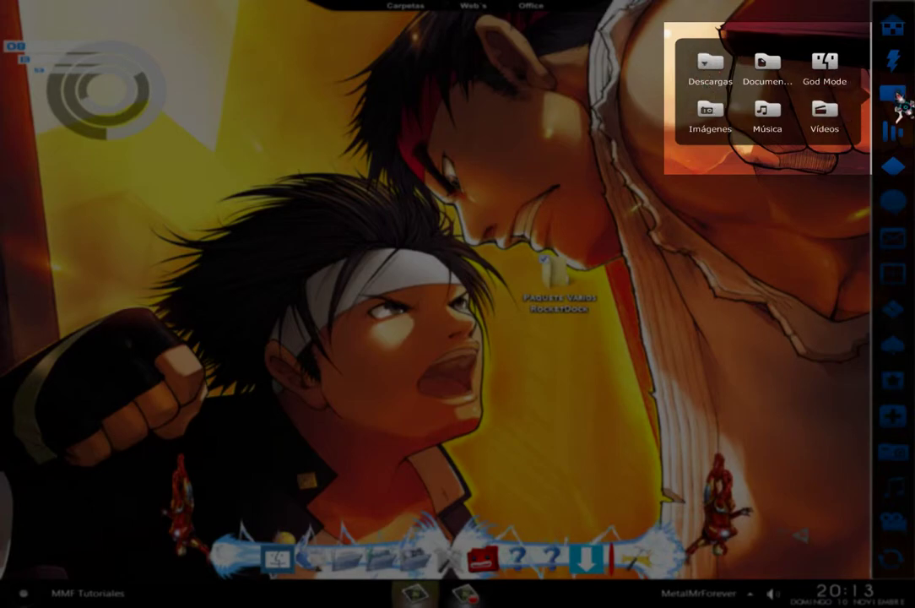
pyautogui.click(900, 107)
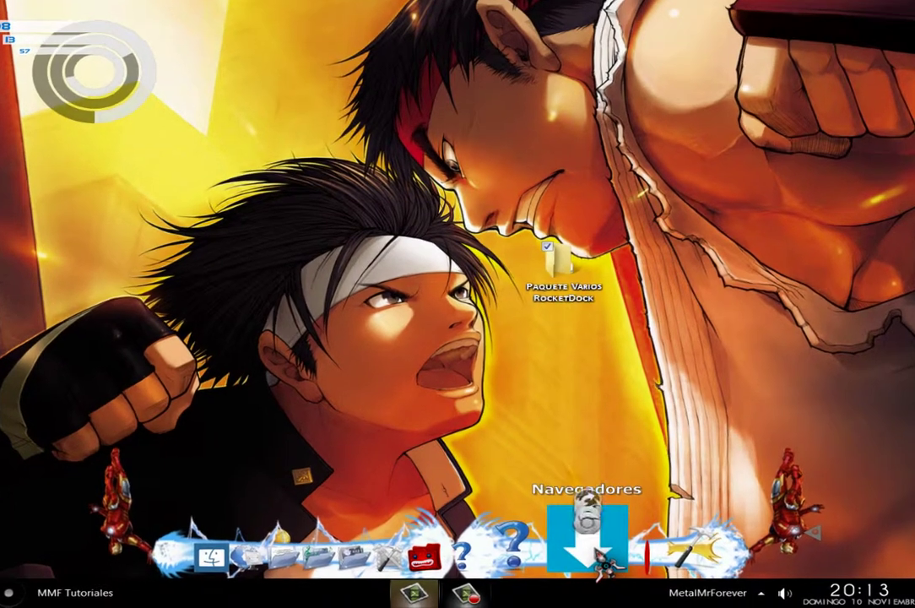
pyautogui.click(595, 567)
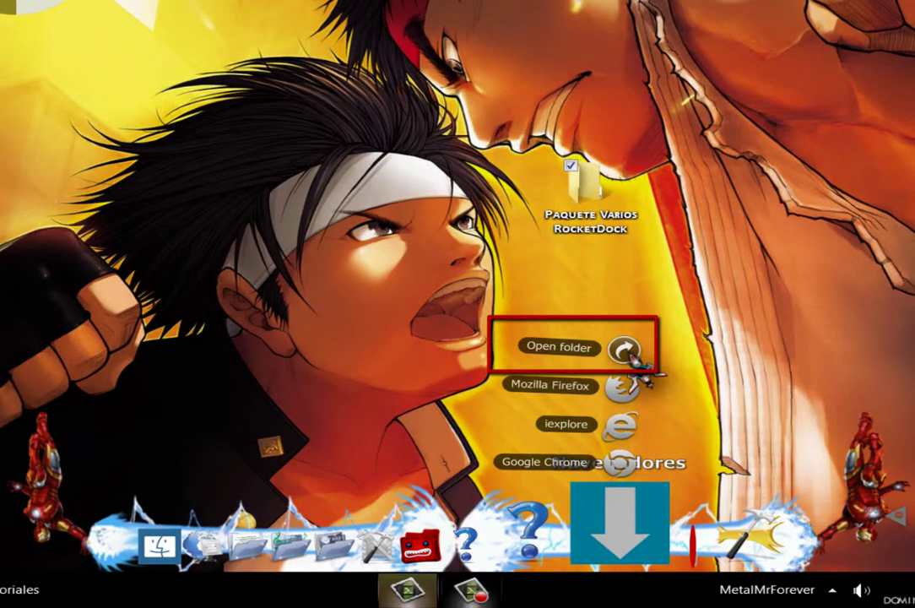
# - Open the Navegadores folder through its stack's Open folder entry to check the shortcut, and close the folder window
pyautogui.click(626, 353)
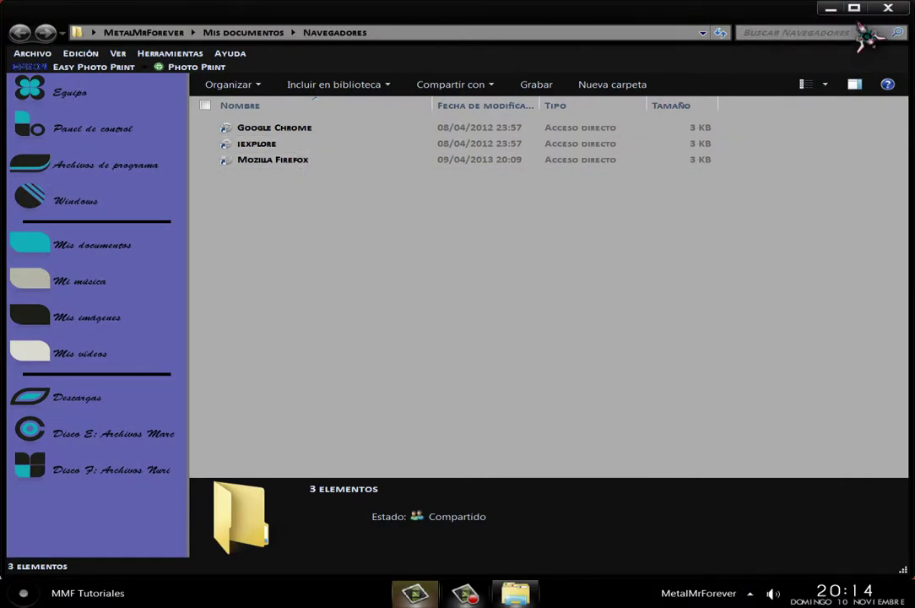
pyautogui.click(890, 10)
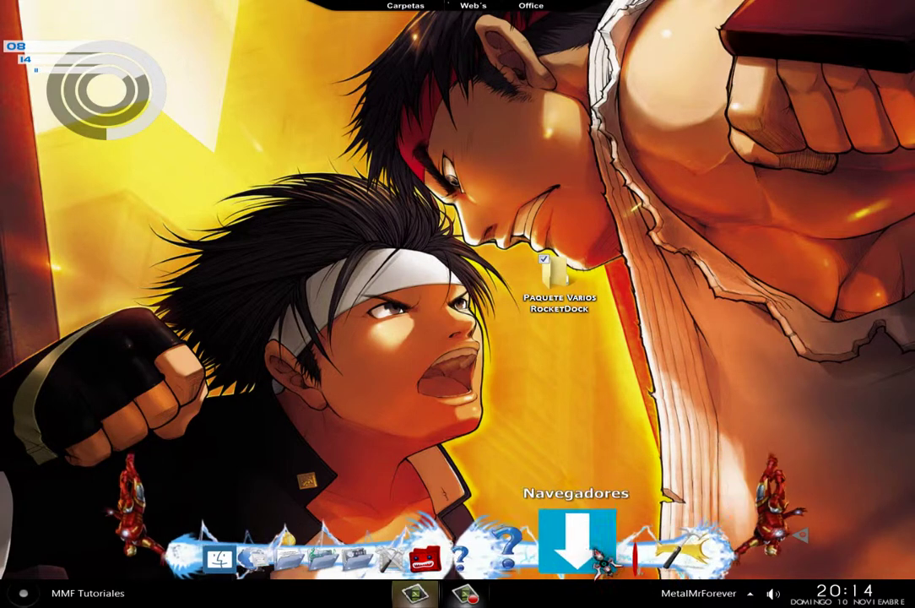
# - Enable "Don't show 'Open folder'" in the Navegadores Stack Docklet's icon options and expand the stack to check its fan
pyautogui.rightClick(591, 547)
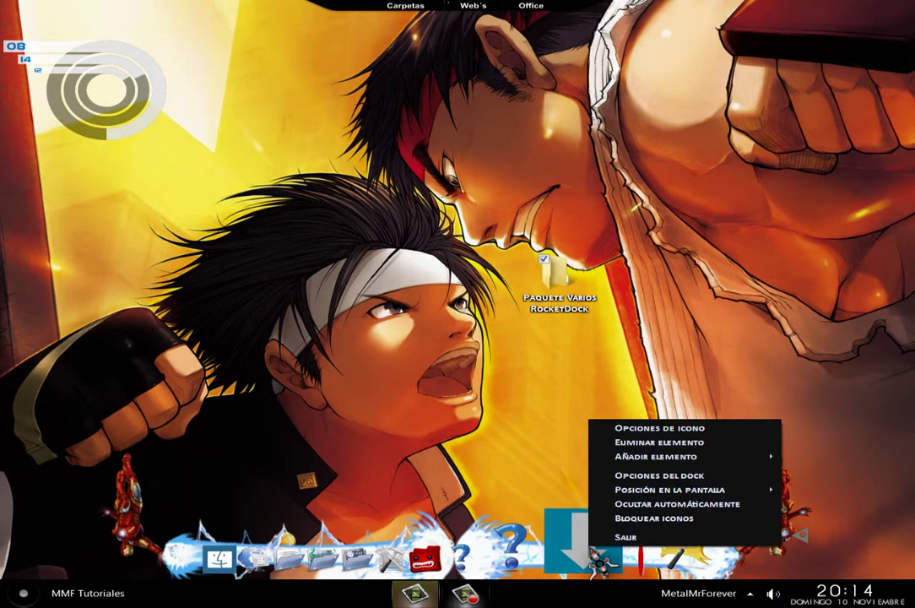
pyautogui.click(661, 428)
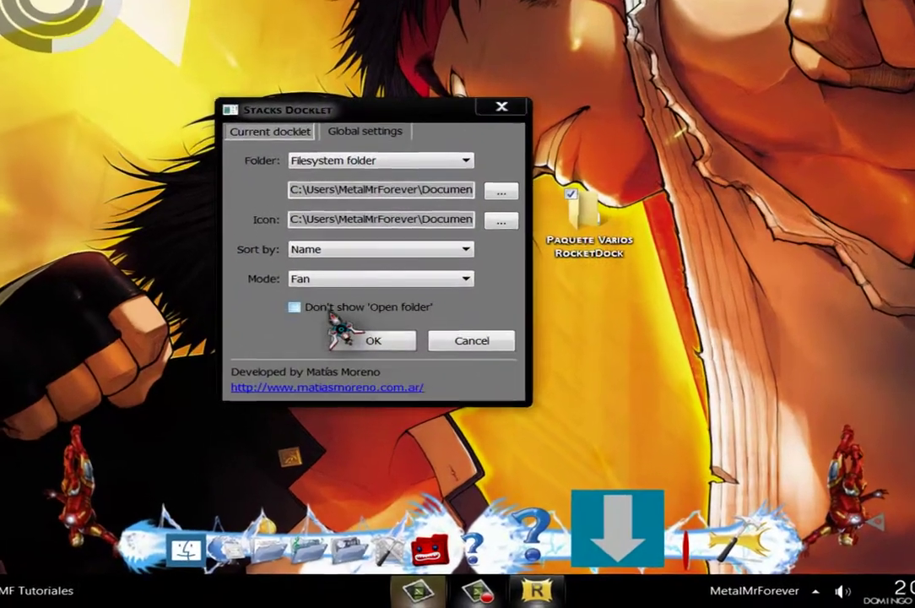
pyautogui.click(251, 345)
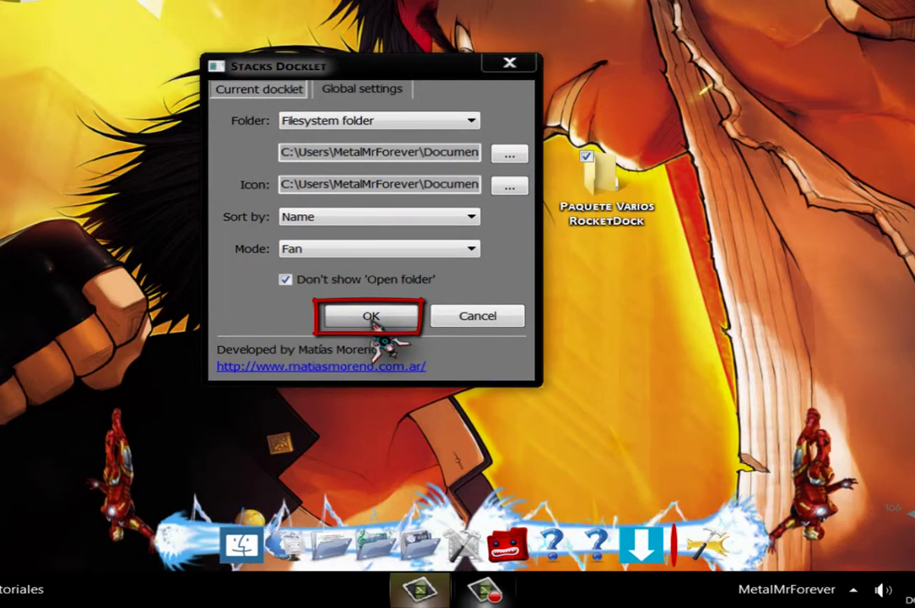
pyautogui.click(372, 319)
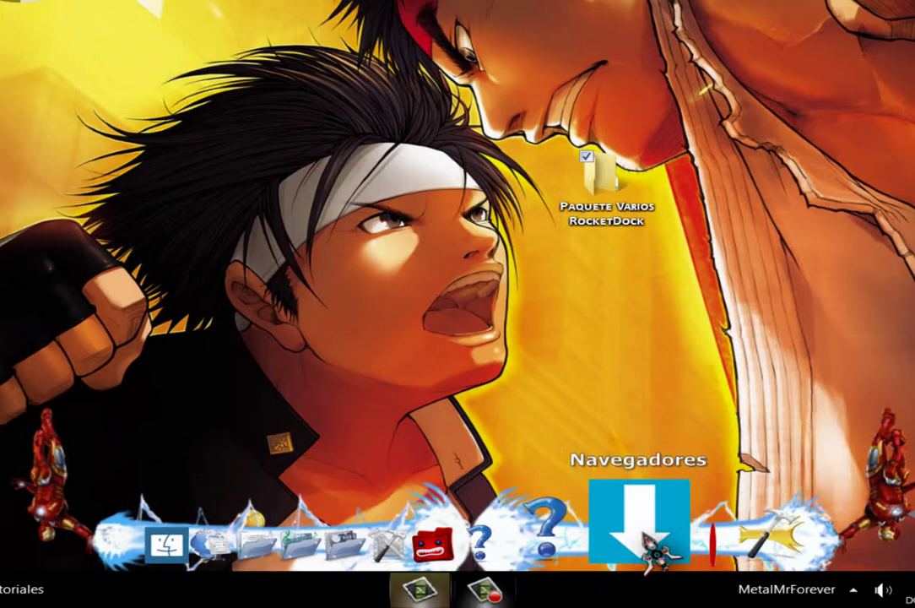
pyautogui.click(638, 477)
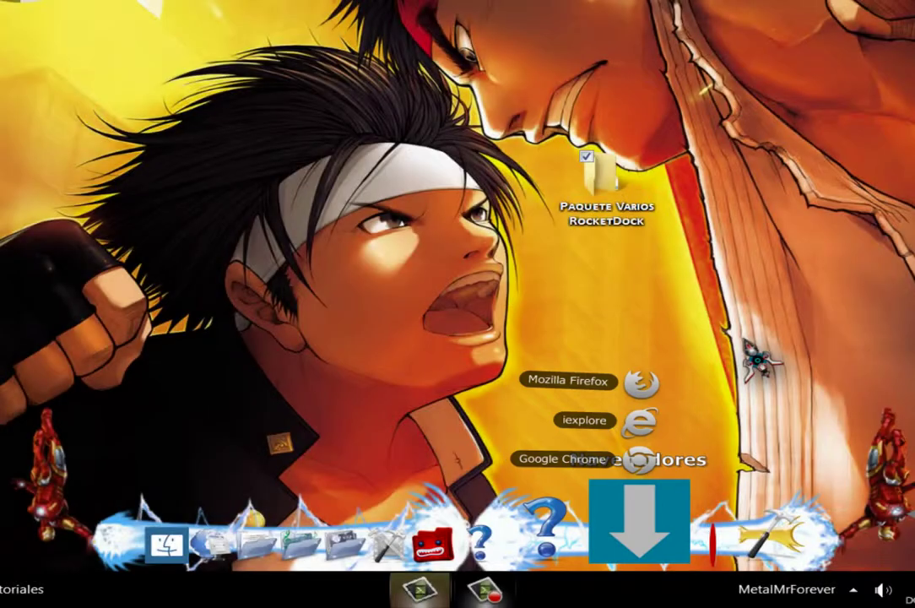
pyautogui.click(760, 361)
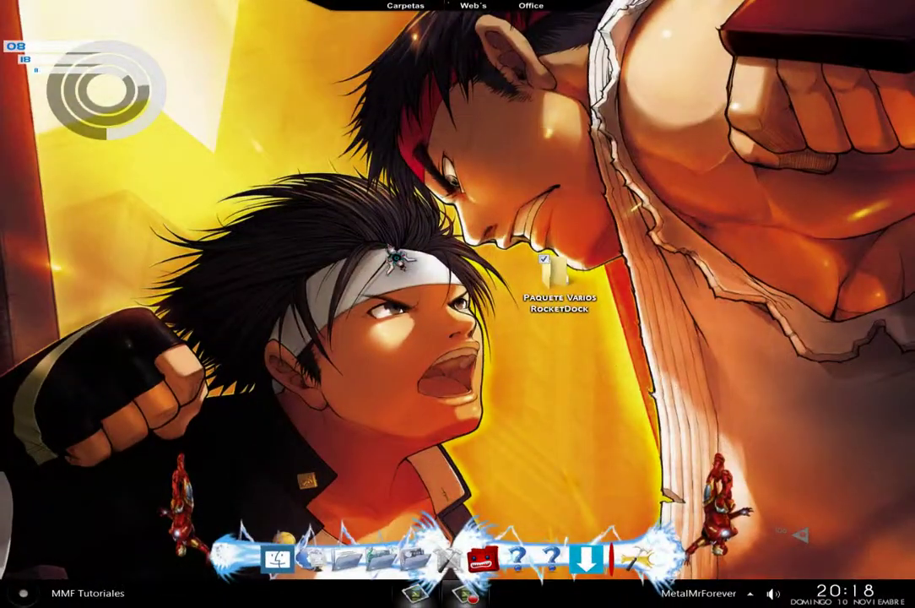
# - Look through the Wallpapers folder inside Paquete Varios RocketDock, return to the main package folder and close the window
pyautogui.moveTo(329, 186); pyautogui.dragTo(595, 321)
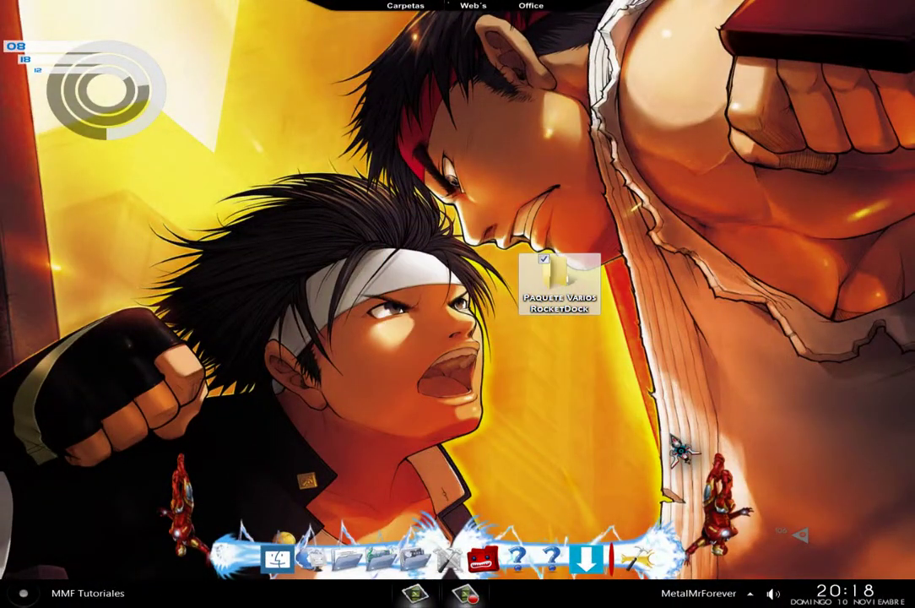
pyautogui.doubleClick(559, 280)
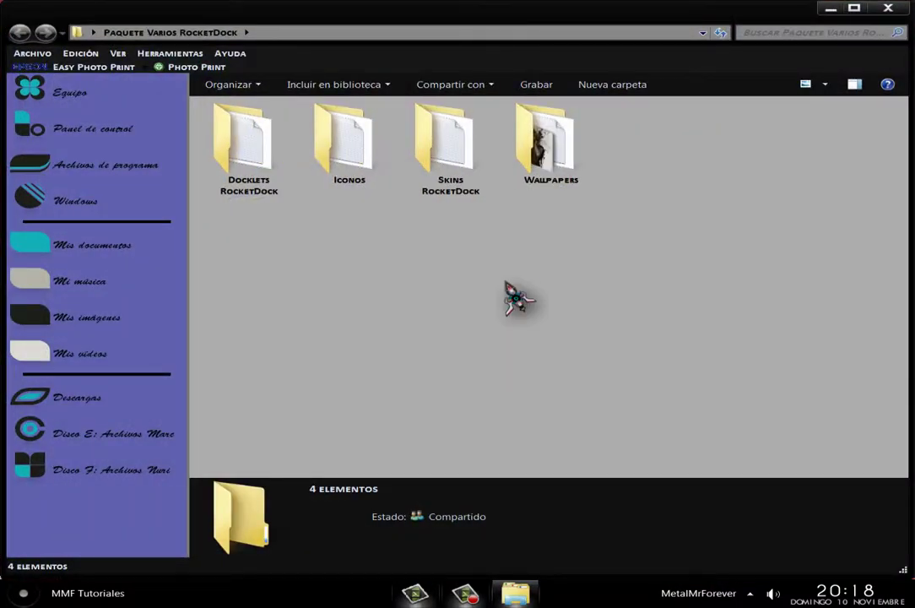
pyautogui.doubleClick(547, 144)
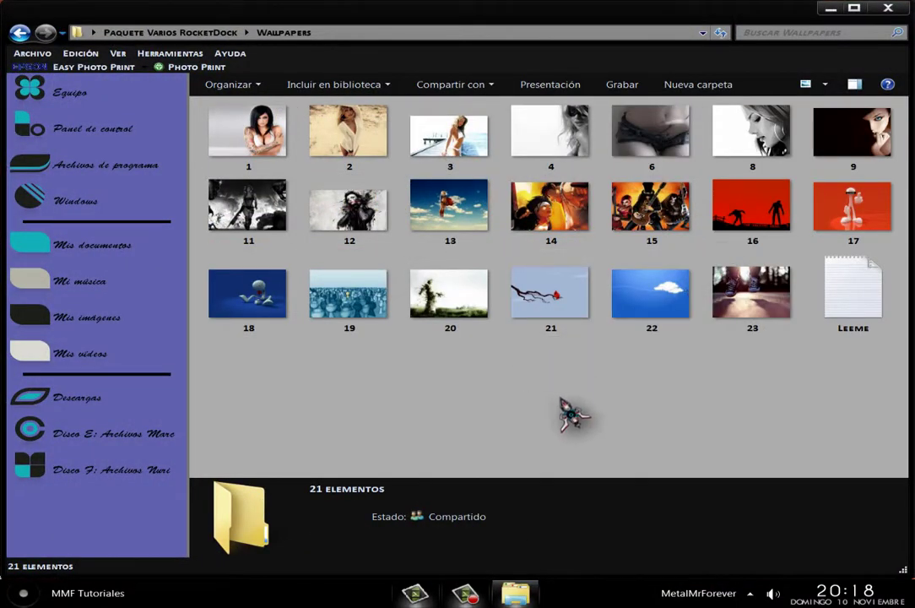
pyautogui.click(20, 33)
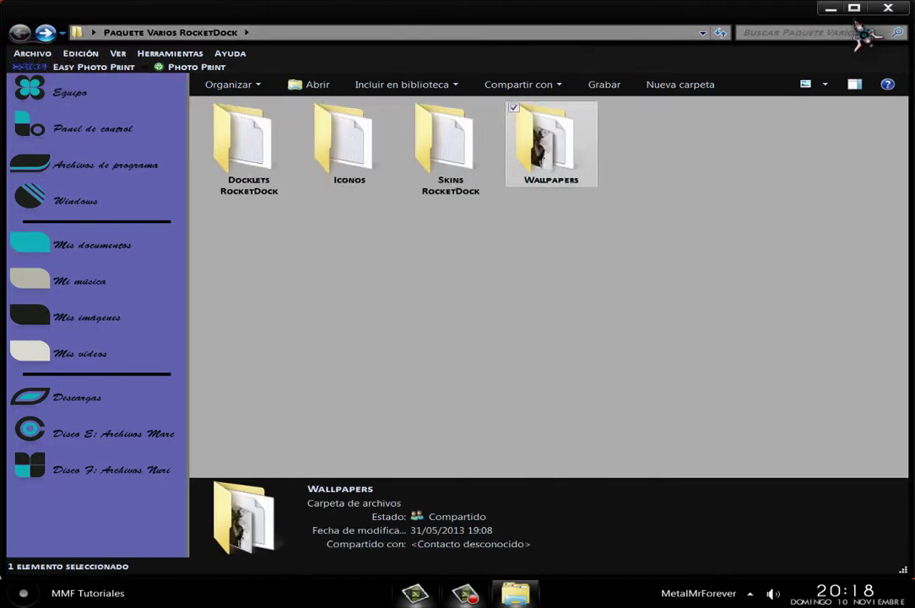
pyautogui.click(887, 8)
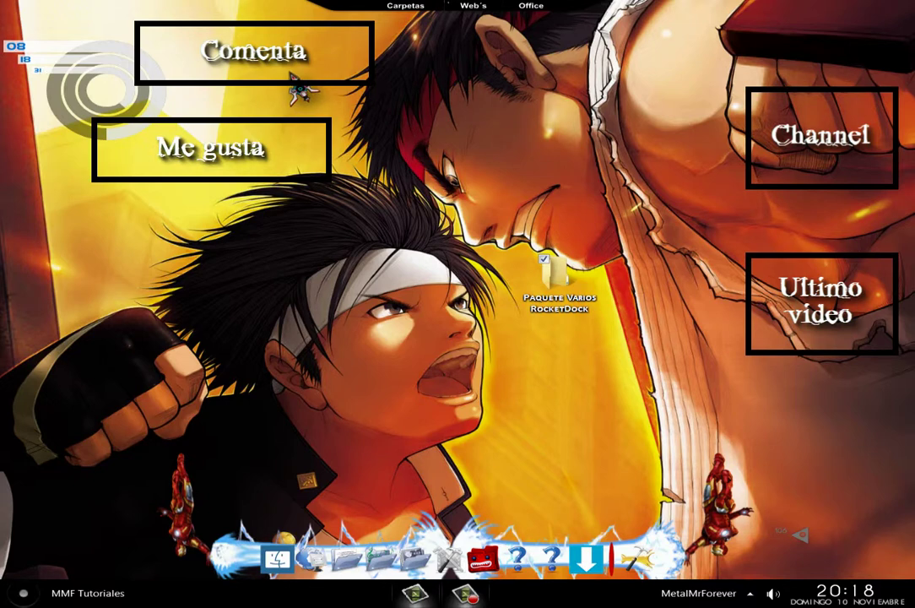
pyautogui.moveTo(339, 80); pyautogui.dragTo(691, 432)
pyautogui.moveTo(188, 33); pyautogui.dragTo(685, 494)
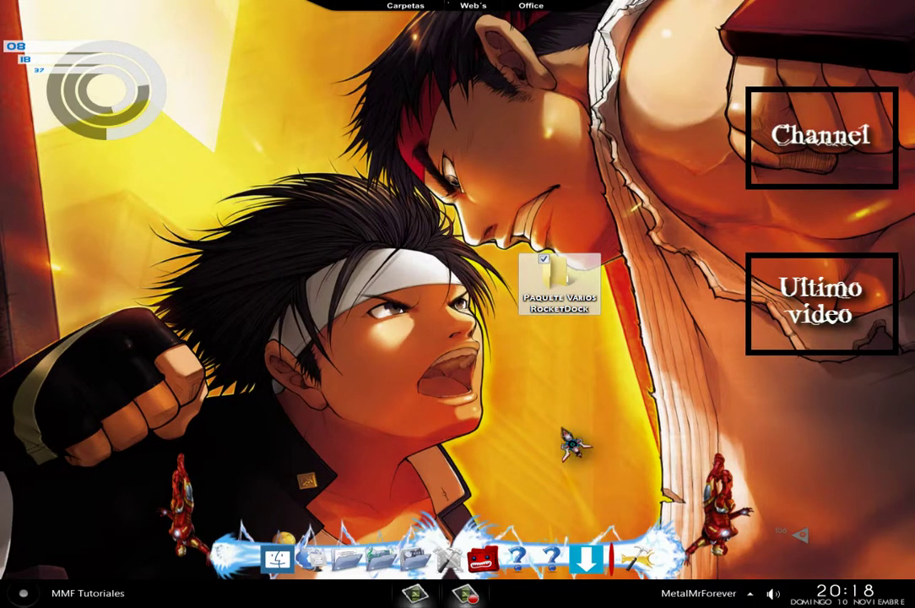